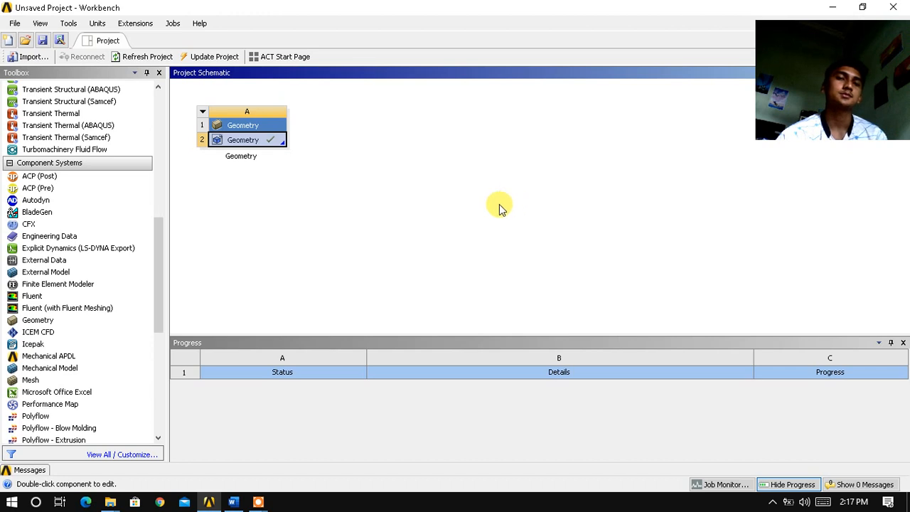
Open the project's Geometry cell for editing in DesignModeler.
{"action": "left_click", "coordinate": [300, 168]}
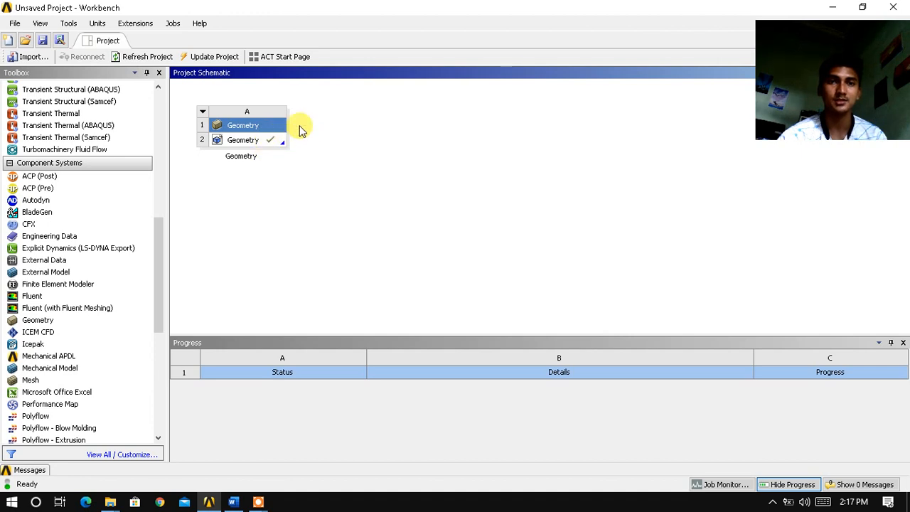
{"action": "left_click", "coordinate": [249, 144]}
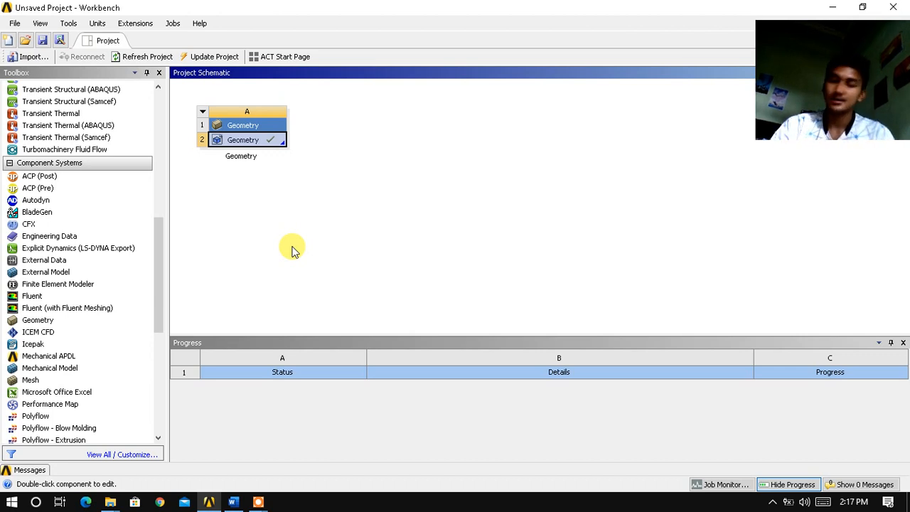
{"action": "right_click", "coordinate": [263, 137]}
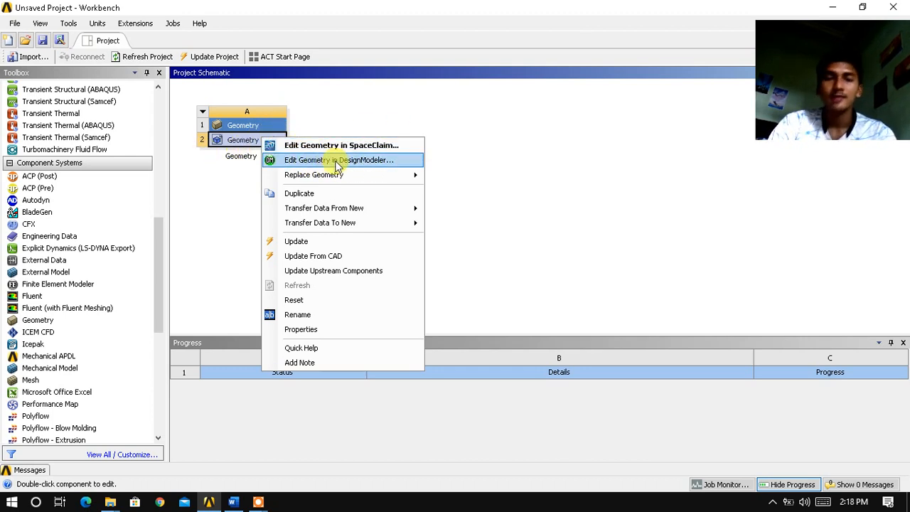
{"action": "left_click", "coordinate": [239, 149]}
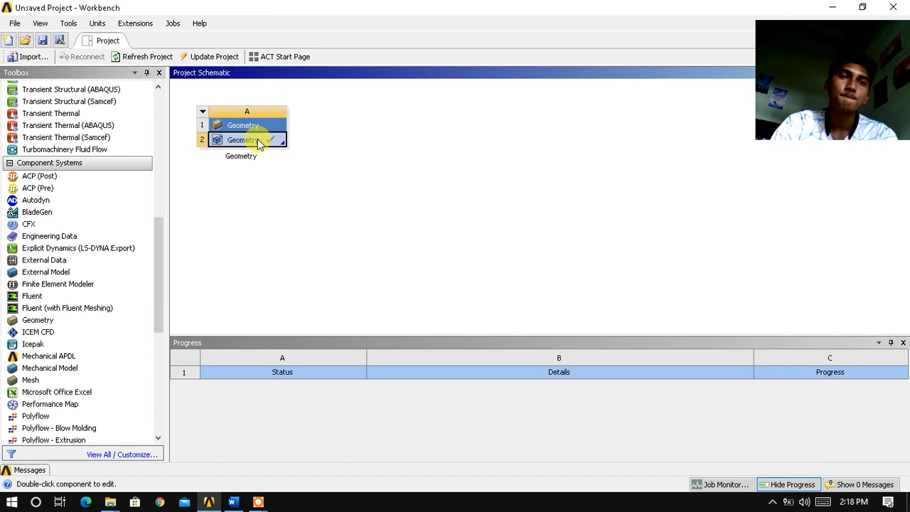
{"action": "right_click", "coordinate": [264, 143]}
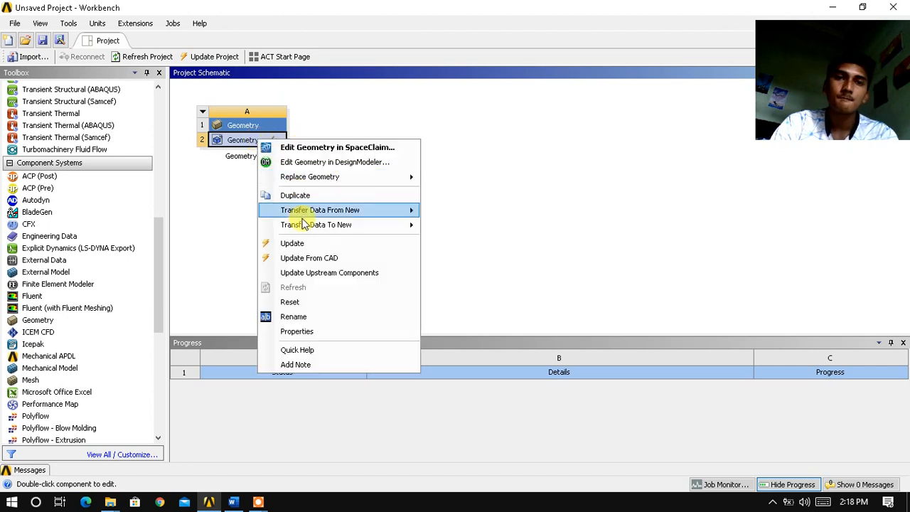
{"action": "left_click", "coordinate": [344, 163]}
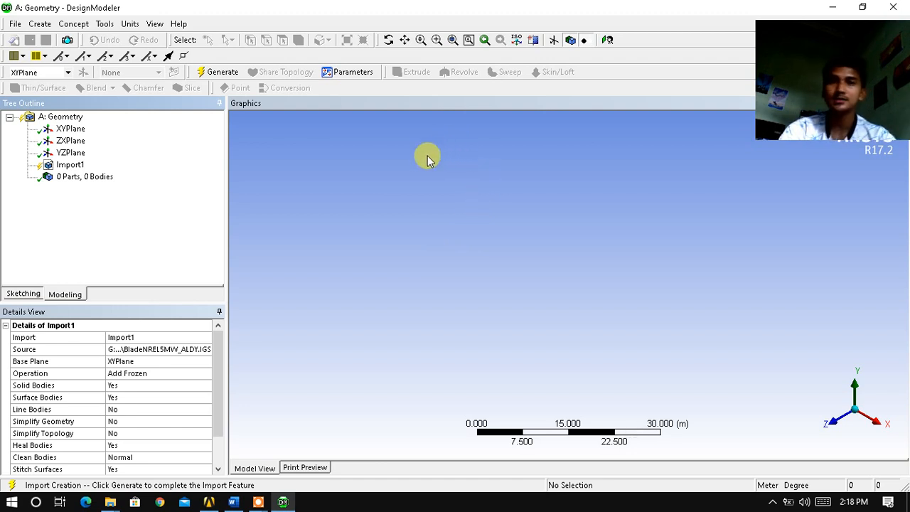
Generate the Import1 feature to bring in the BladeNREL5MW_ALDY.IGS blade geometry.
{"action": "left_click", "coordinate": [229, 77]}
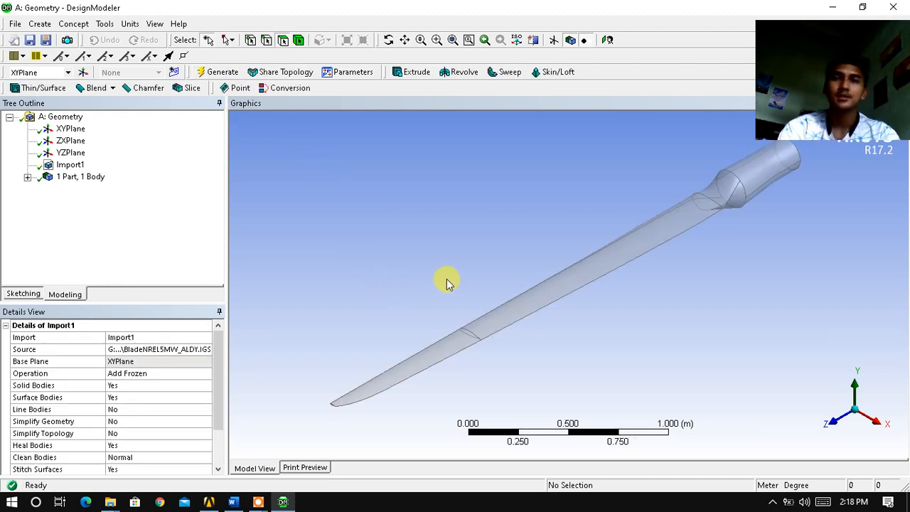
{"action": "left_click_drag", "start_coordinate": [825, 65], "coordinate": [821, 48]}
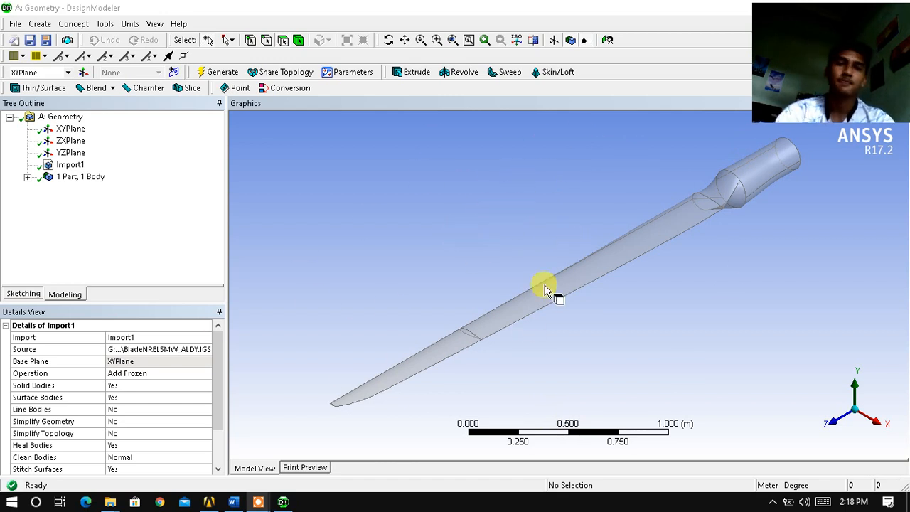
{"action": "scroll", "coordinate": [541, 299], "scroll_direction": "down", "scroll_amount": 1}
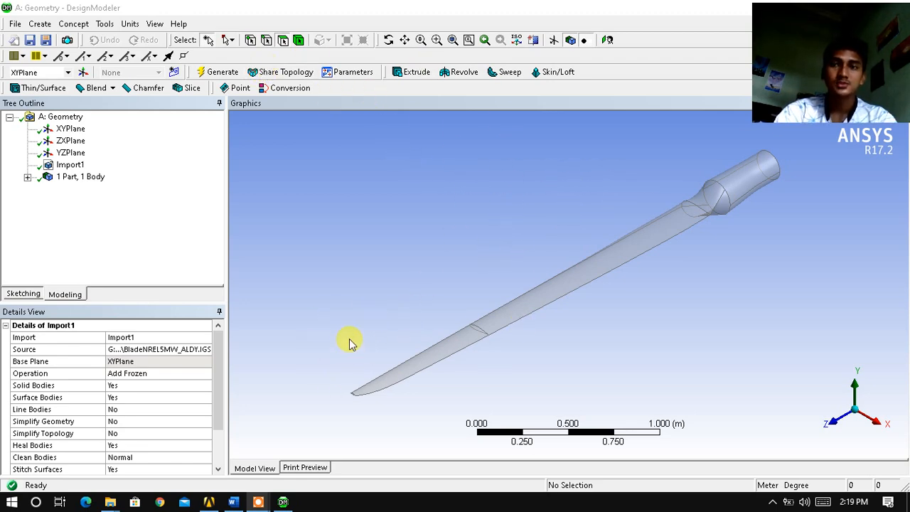
Switch to the Word document and review the list of blade angle-of-attack variations for the simulation.
{"action": "left_click", "coordinate": [235, 502]}
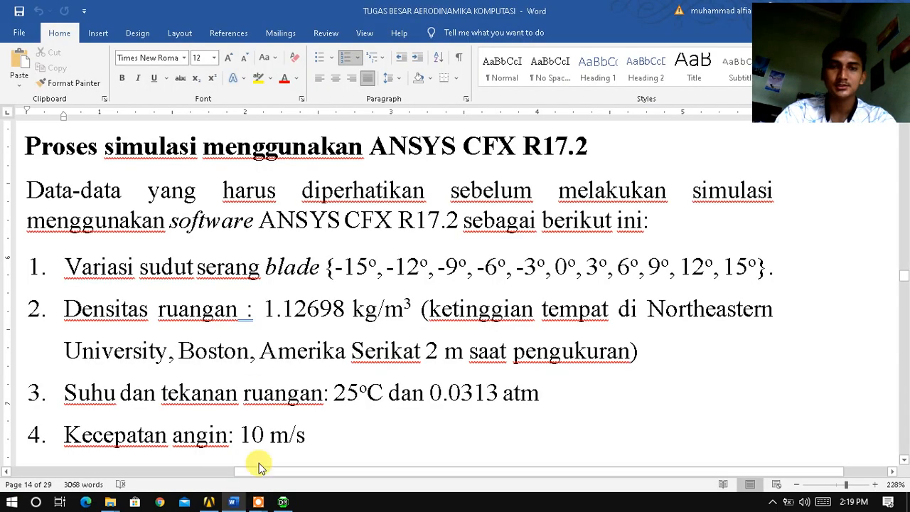
{"action": "left_click_drag", "start_coordinate": [323, 267], "coordinate": [772, 268]}
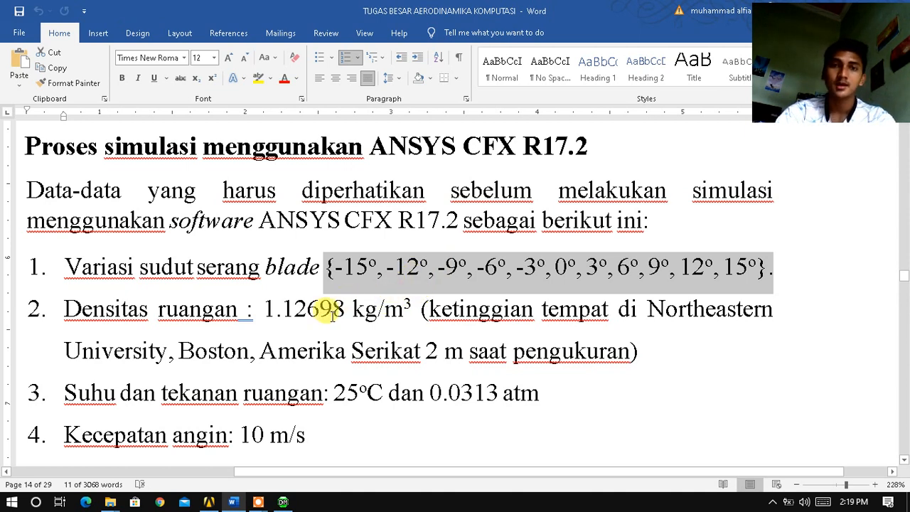
{"action": "left_click", "coordinate": [381, 275]}
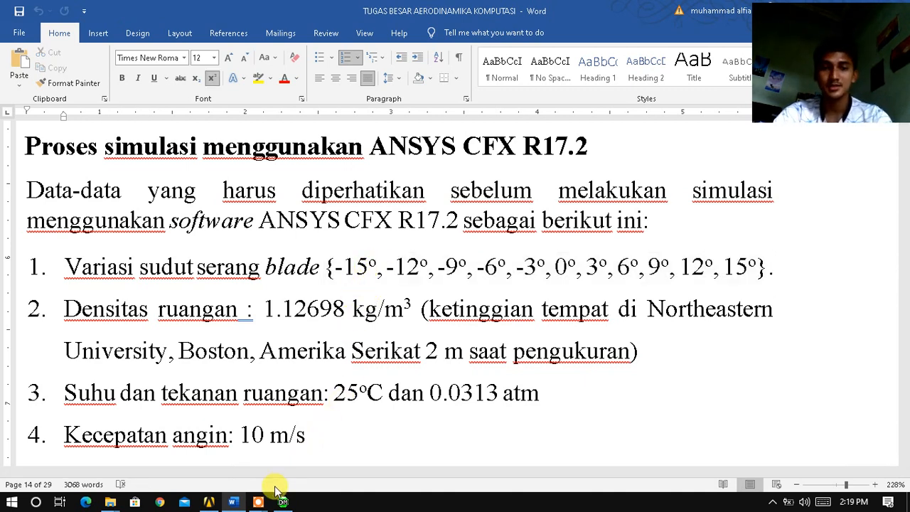
Switch back to DesignModeler and add a Rotate body transformation with the blade as its body.
{"action": "mouse_move", "coordinate": [277, 502]}
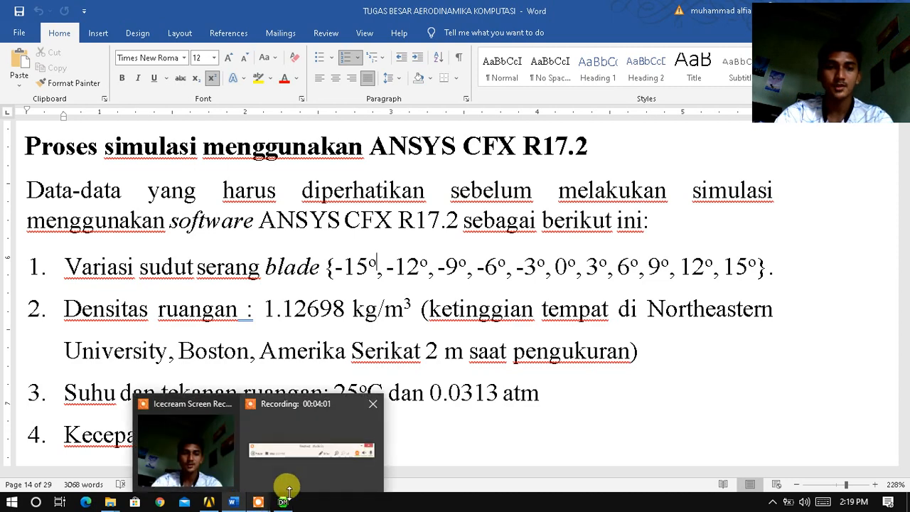
{"action": "left_click", "coordinate": [283, 502]}
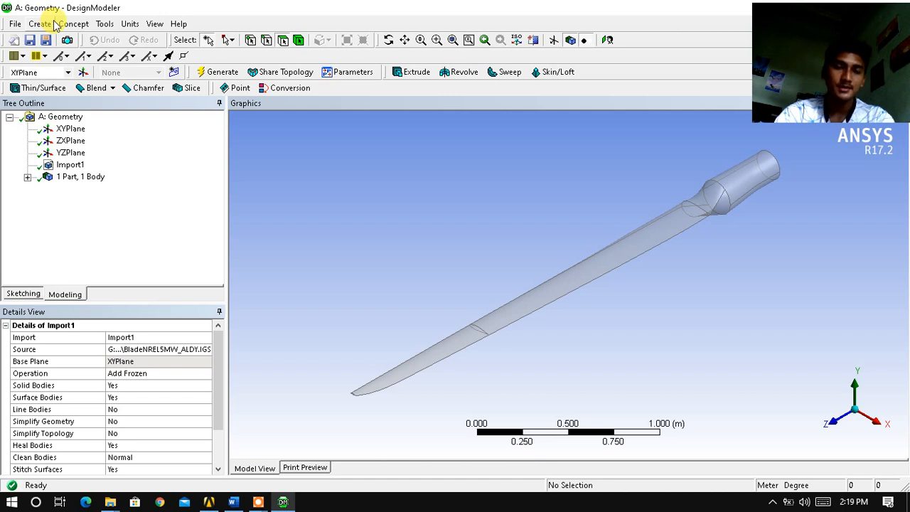
{"action": "left_click", "coordinate": [45, 27]}
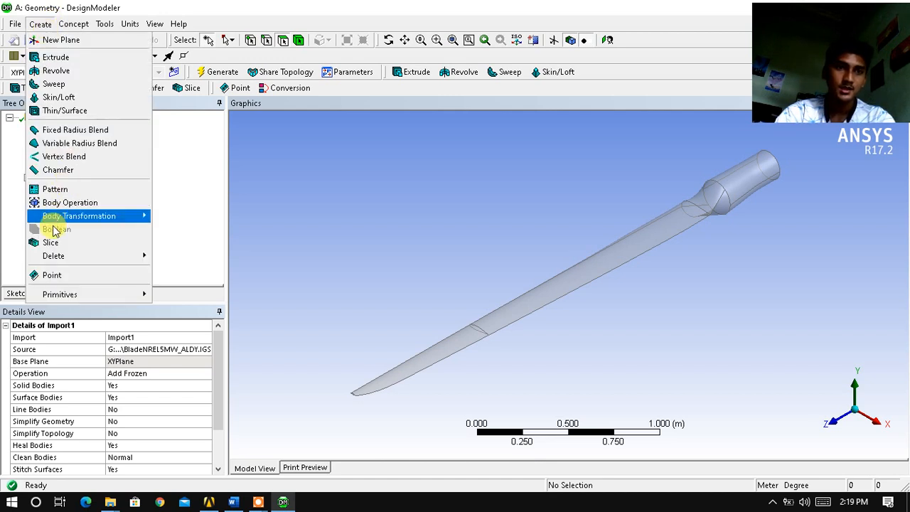
{"action": "mouse_move", "coordinate": [83, 222]}
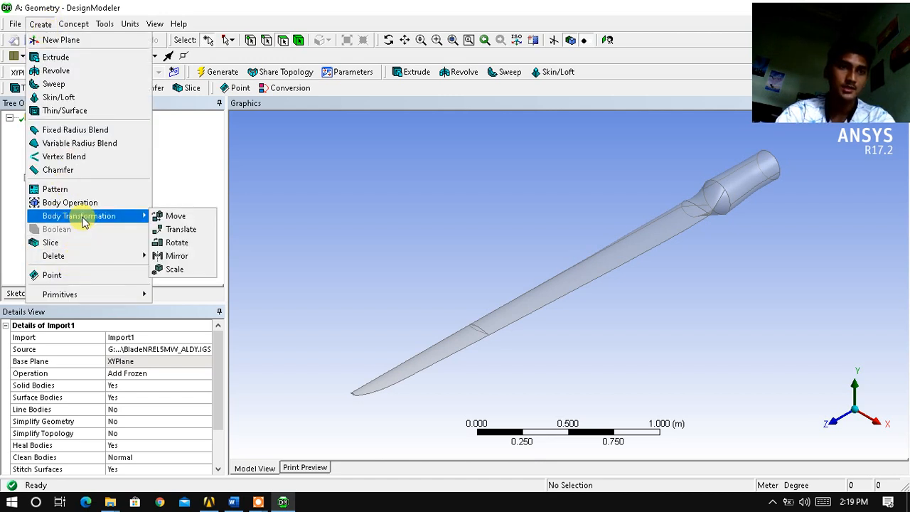
{"action": "left_click", "coordinate": [187, 243]}
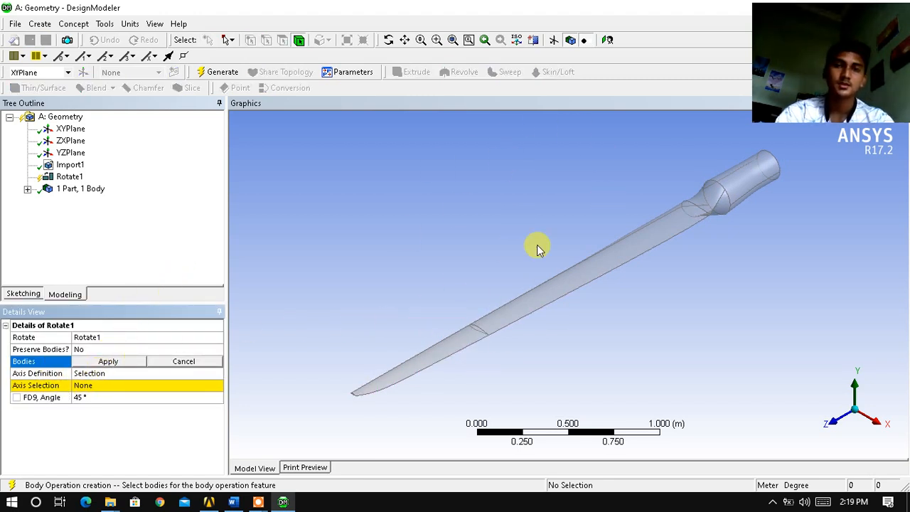
{"action": "left_click", "coordinate": [601, 276]}
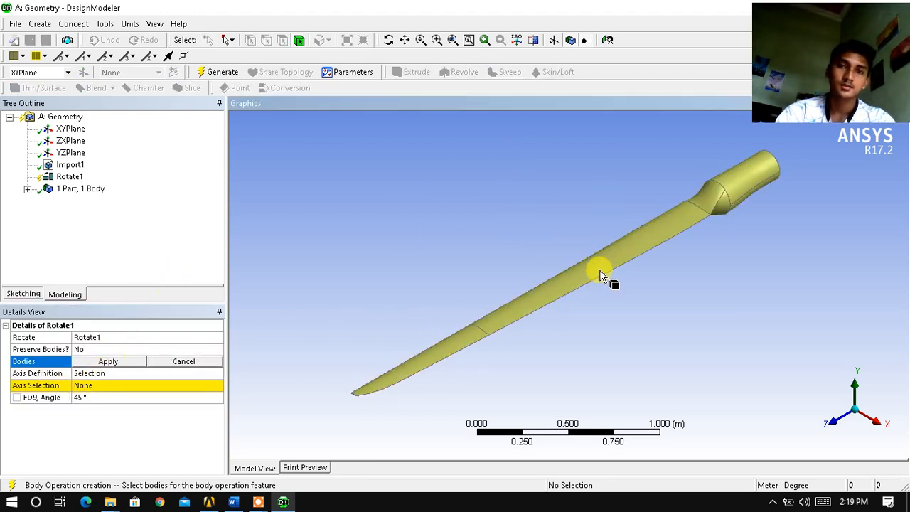
{"action": "left_click", "coordinate": [110, 363]}
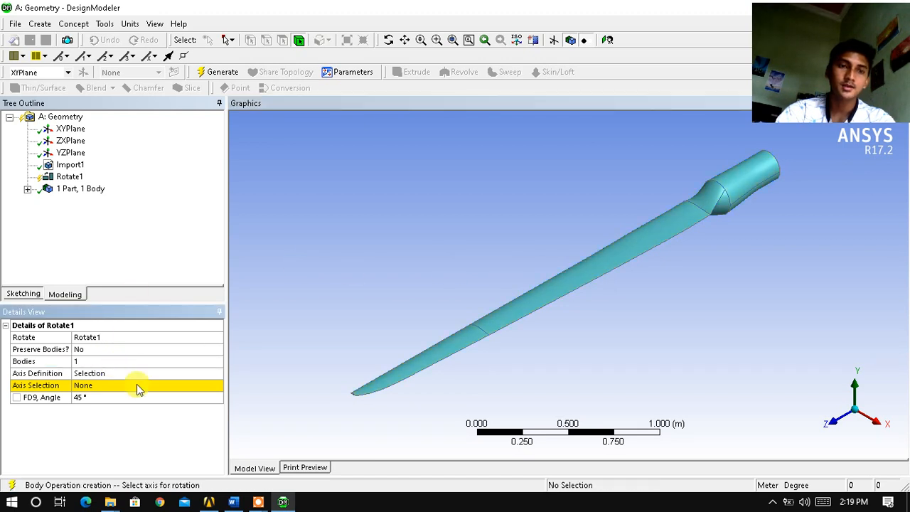
Use the blade's long lower edge as the rotation axis, set the angle to -15°, and generate the rotation.
{"action": "left_click", "coordinate": [136, 386]}
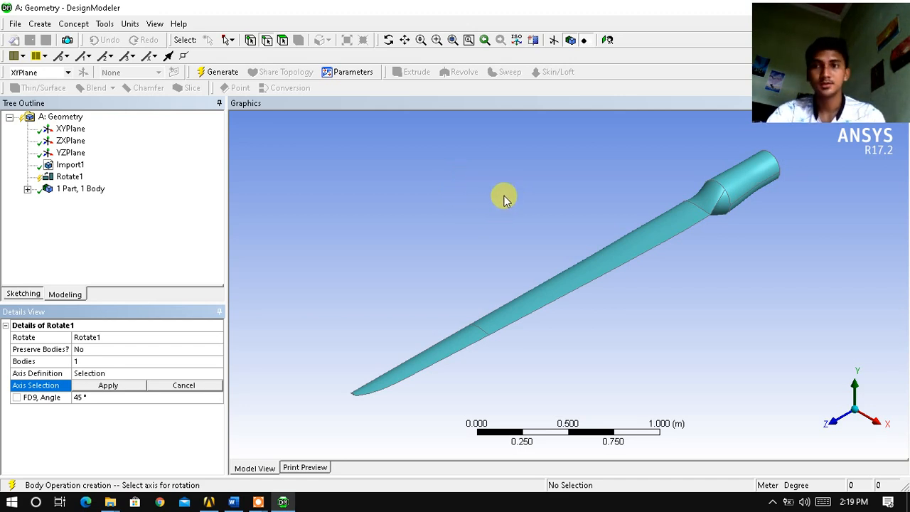
{"action": "left_click", "coordinate": [562, 297]}
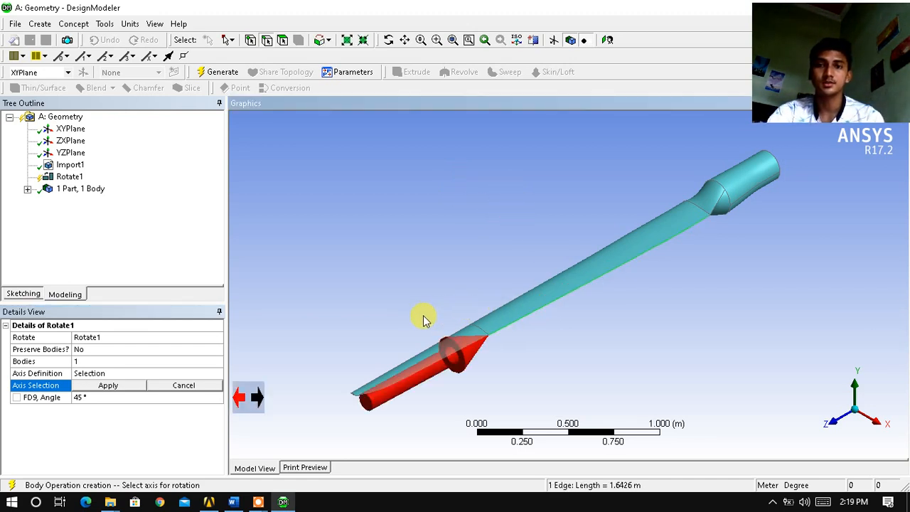
{"action": "left_click", "coordinate": [132, 387]}
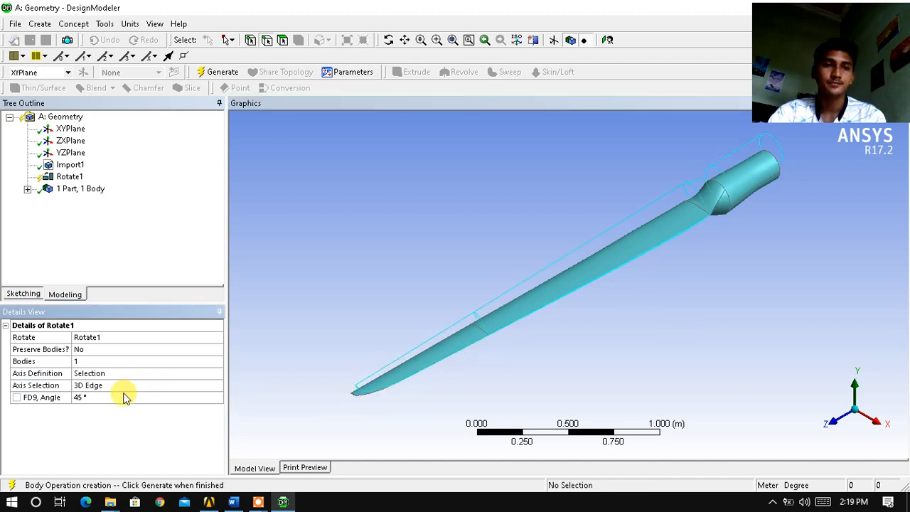
{"action": "left_click", "coordinate": [121, 396]}
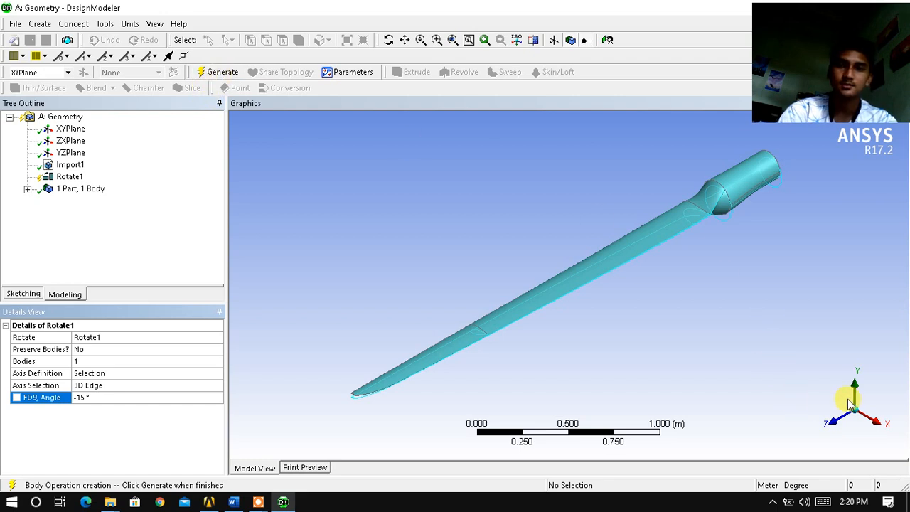
{"action": "left_click", "coordinate": [837, 429]}
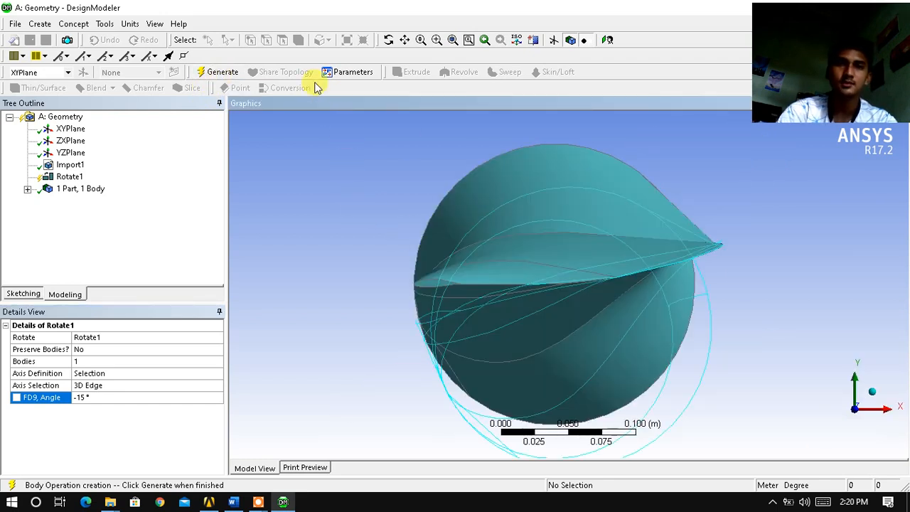
{"action": "left_click", "coordinate": [217, 72]}
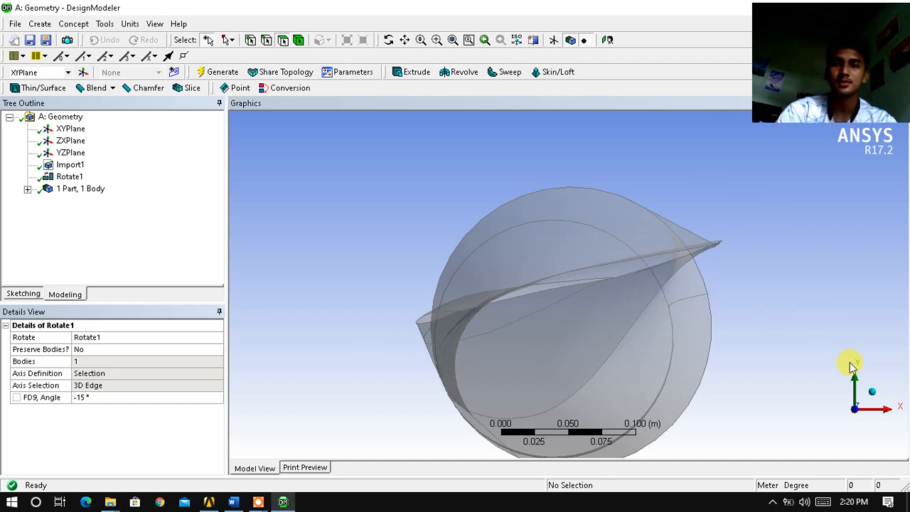
Change the model's length unit to millimeter.
{"action": "left_click", "coordinate": [872, 399]}
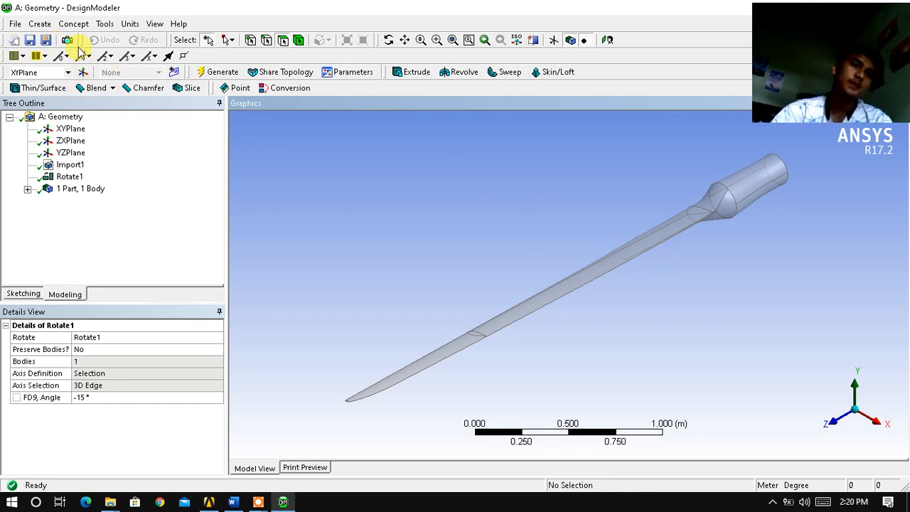
{"action": "left_click", "coordinate": [155, 24]}
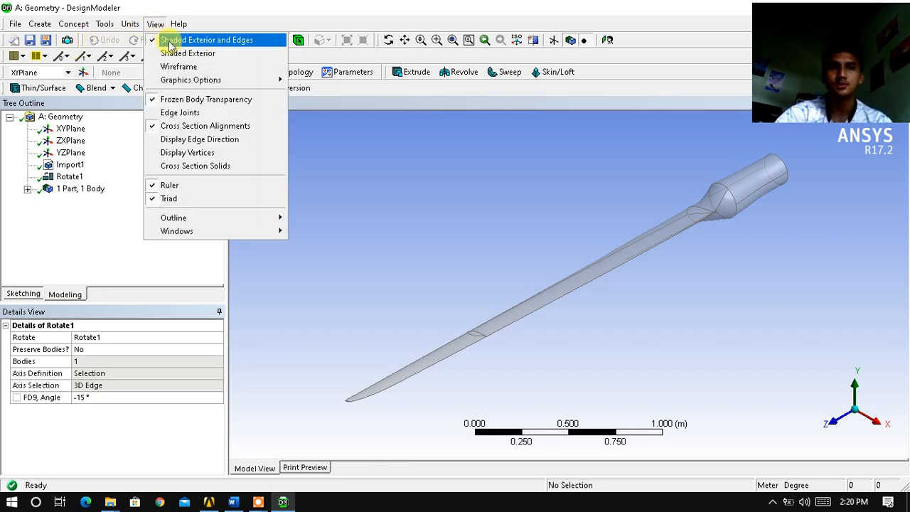
{"action": "mouse_move", "coordinate": [129, 26]}
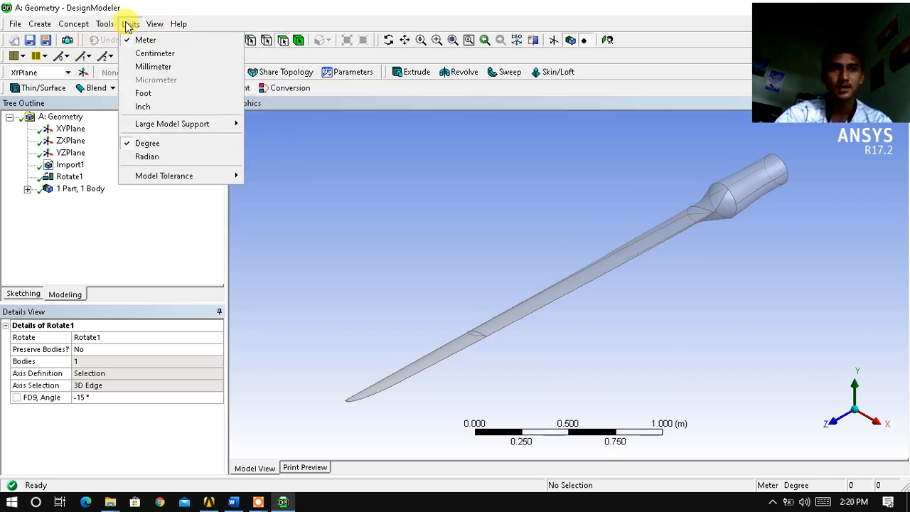
{"action": "left_click", "coordinate": [165, 66]}
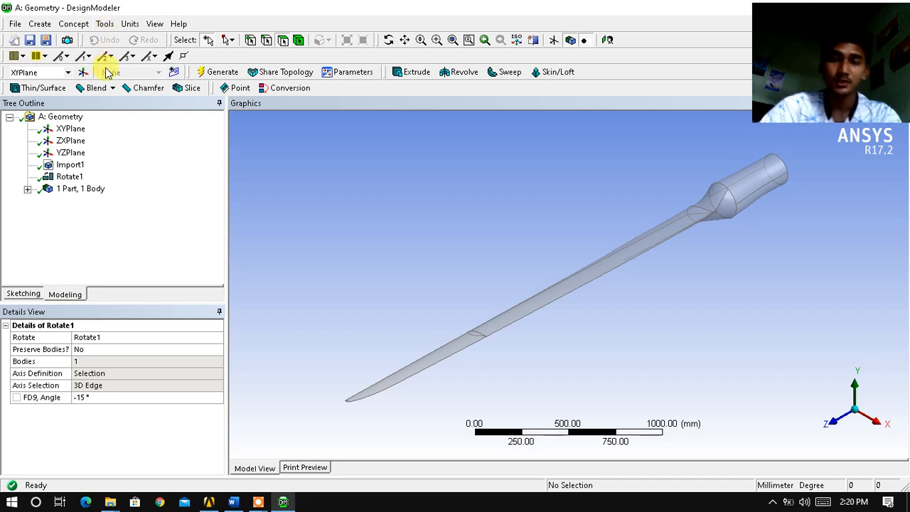
Add a box-shaped Enclosure with a non-uniform cushion around the blade, targeting all bodies.
{"action": "left_click", "coordinate": [97, 27]}
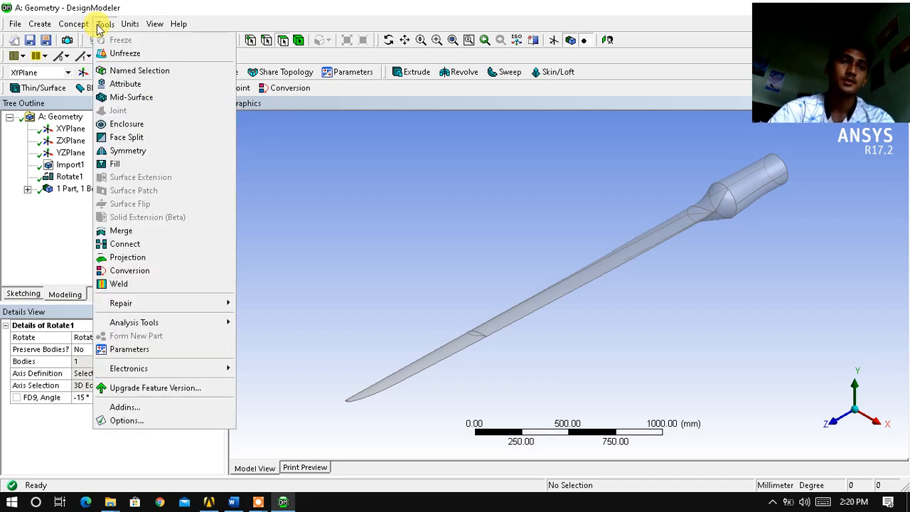
{"action": "mouse_move", "coordinate": [130, 24]}
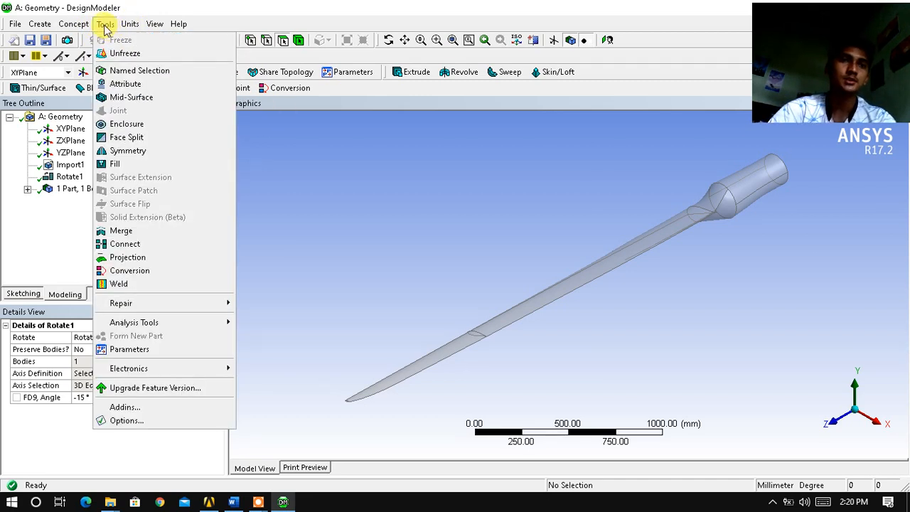
{"action": "left_click", "coordinate": [128, 125]}
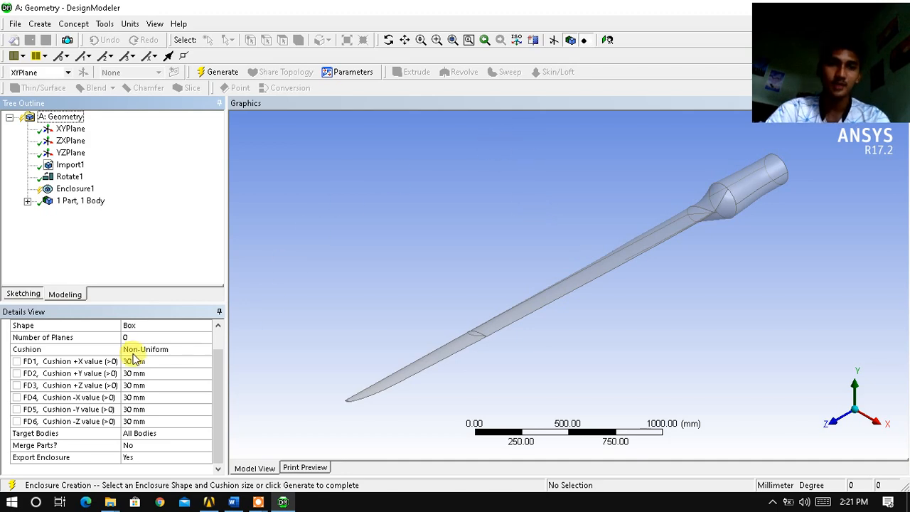
Look up the enclosure's cushion values in the Word document's Details of Enclosure figure.
{"action": "left_click", "coordinate": [226, 501]}
{"action": "scroll", "coordinate": [346, 349], "scroll_direction": "down", "scroll_amount": 15}
{"action": "scroll", "coordinate": [571, 320], "scroll_direction": "down", "scroll_amount": 15}
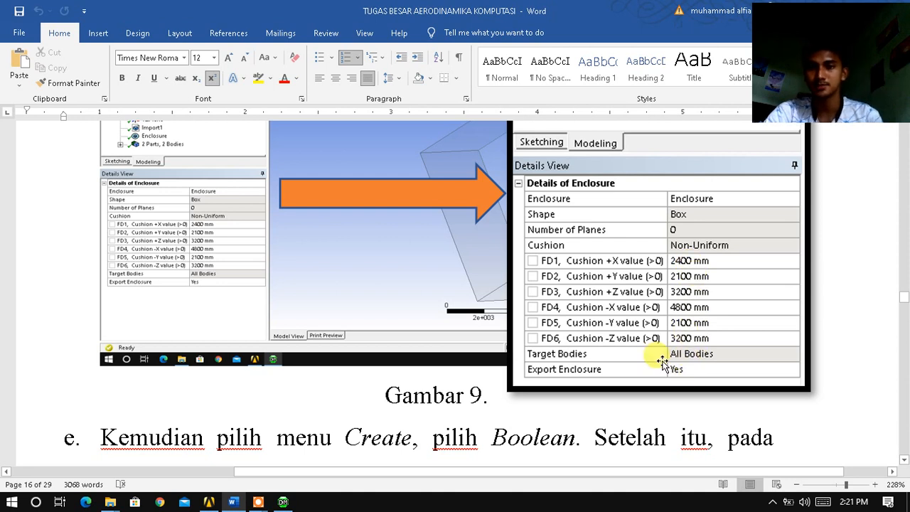
Switch back to DesignModeler and set the enclosure's positive cushion values to +X 2400 mm, +Y 2100 mm and +Z 3200 mm.
{"action": "left_click", "coordinate": [276, 504]}
{"action": "left_click", "coordinate": [157, 362]}
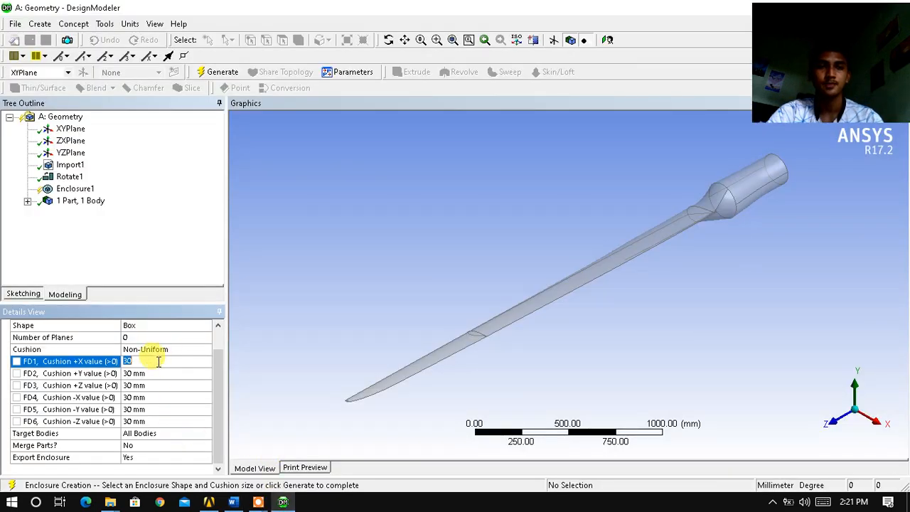
{"action": "type", "text": "2400"}
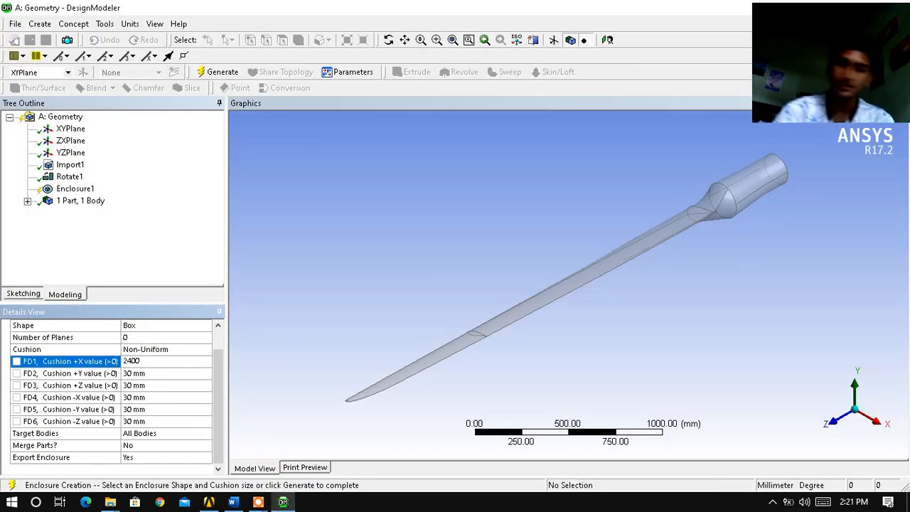
{"action": "key", "text": "Return"}
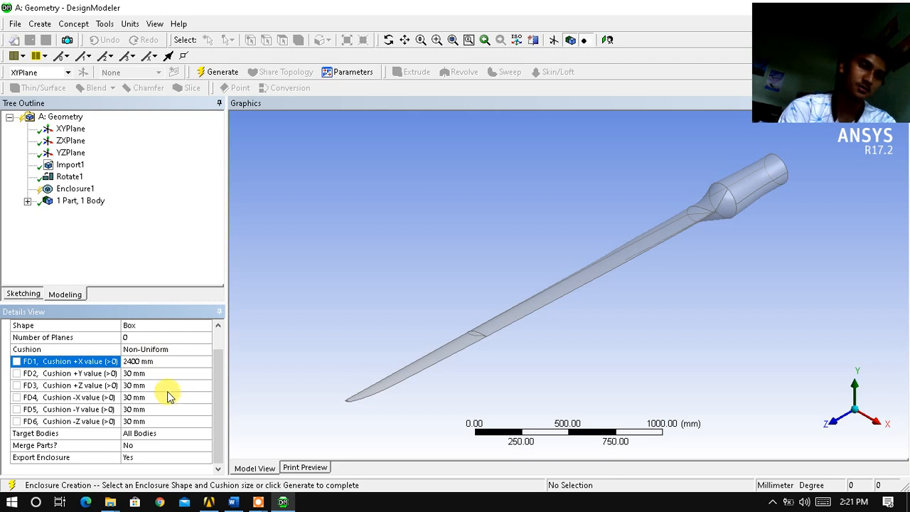
{"action": "left_click", "coordinate": [163, 374]}
{"action": "type", "text": "210"}
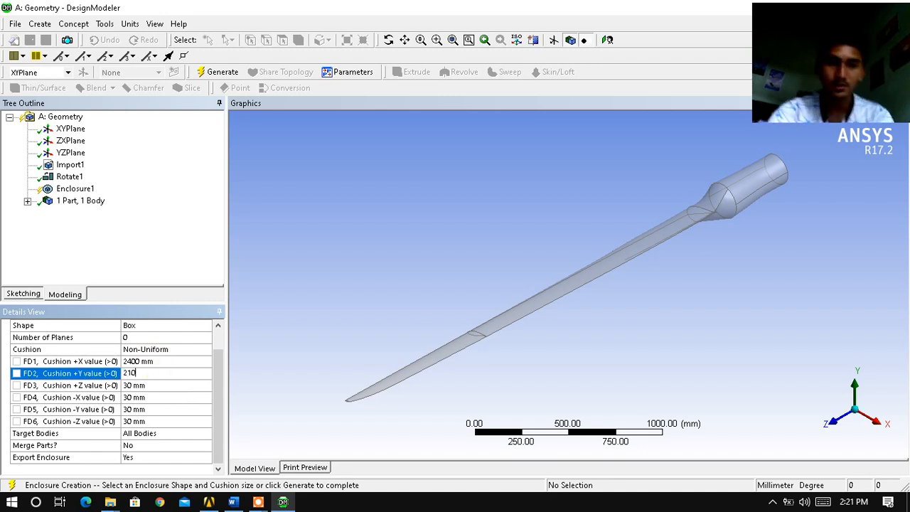
{"action": "type", "text": "0"}
{"action": "key", "text": "Return"}
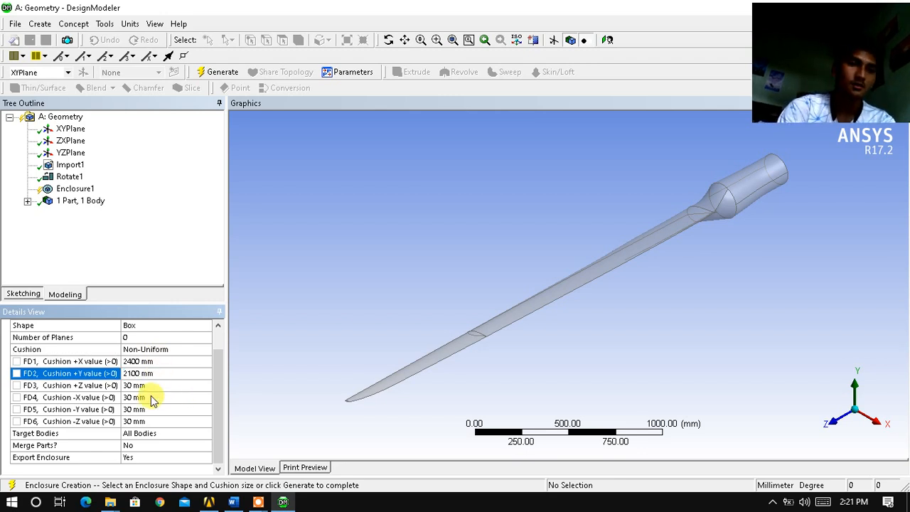
{"action": "left_click", "coordinate": [158, 385]}
{"action": "type", "text": "32"}
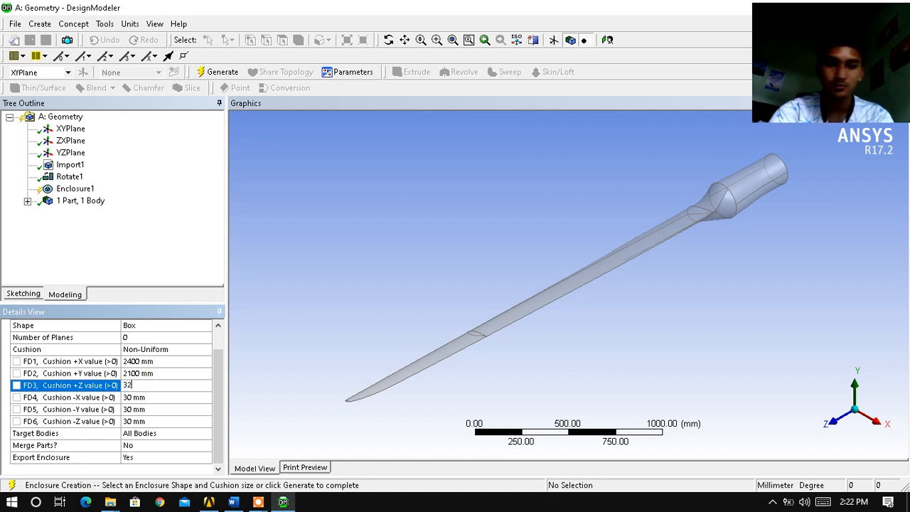
{"action": "key", "text": "Return"}
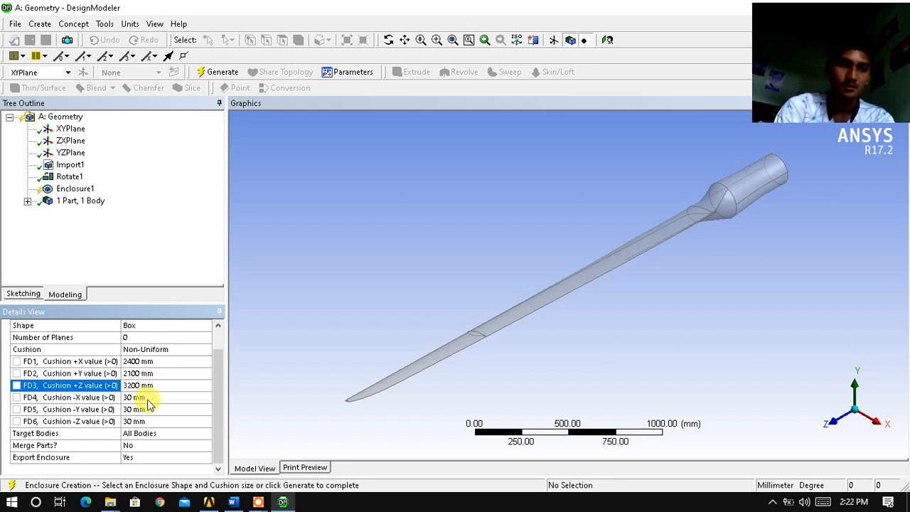
Set the enclosure's negative cushion values to -X 4800 mm, -Y 2100 mm and -Z 3200 mm.
{"action": "left_click", "coordinate": [148, 398]}
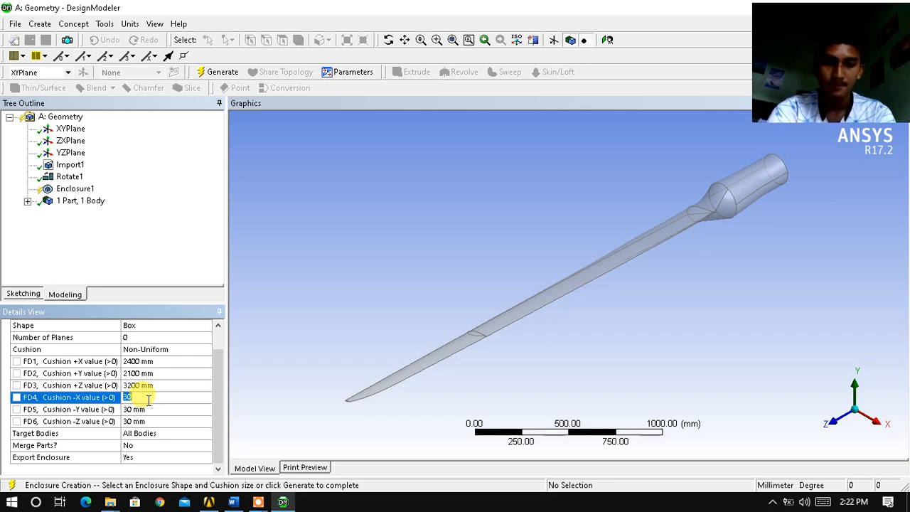
{"action": "type", "text": "4800"}
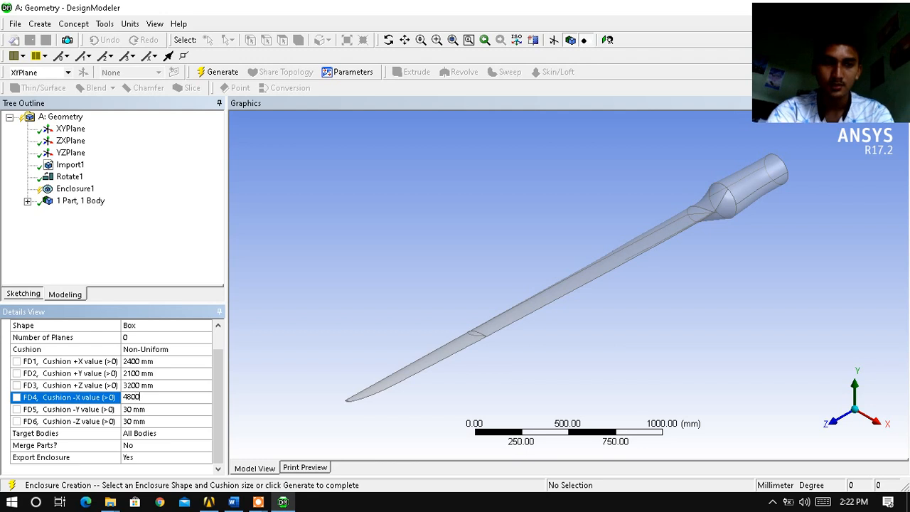
{"action": "key", "text": "Return"}
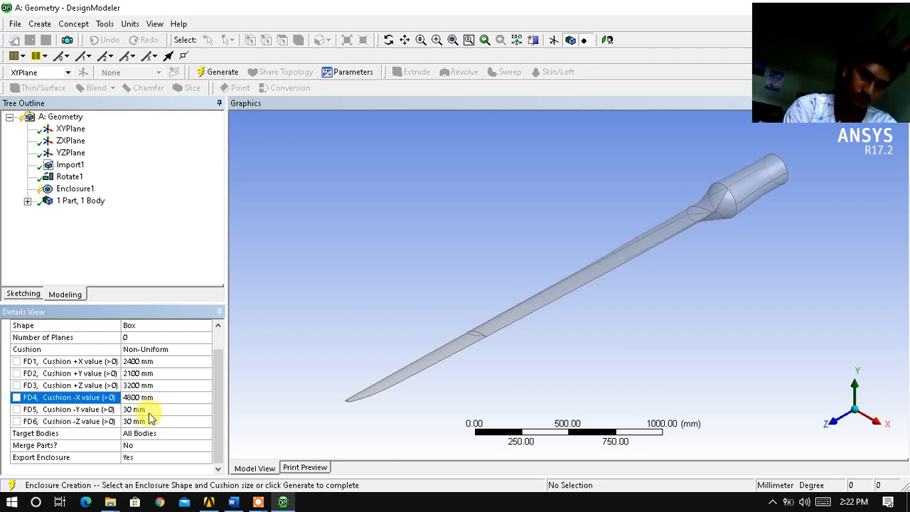
{"action": "left_click", "coordinate": [149, 409]}
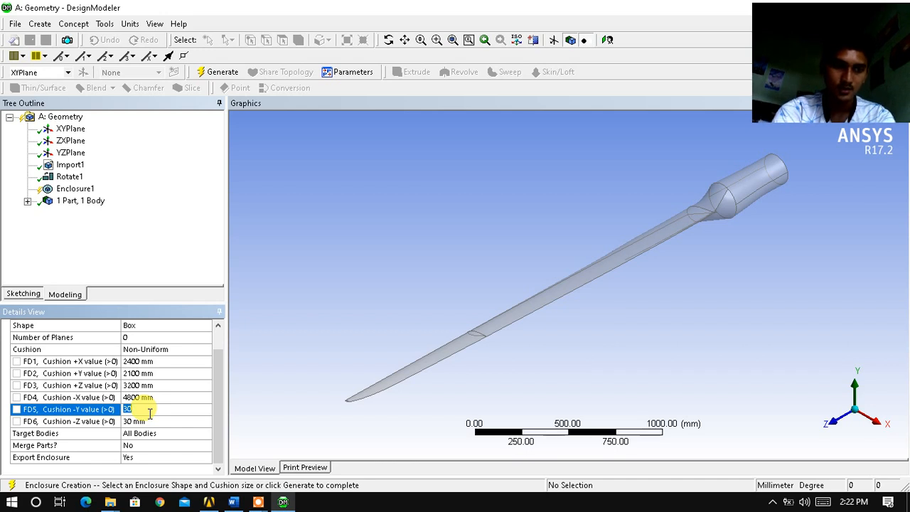
{"action": "type", "text": "2100"}
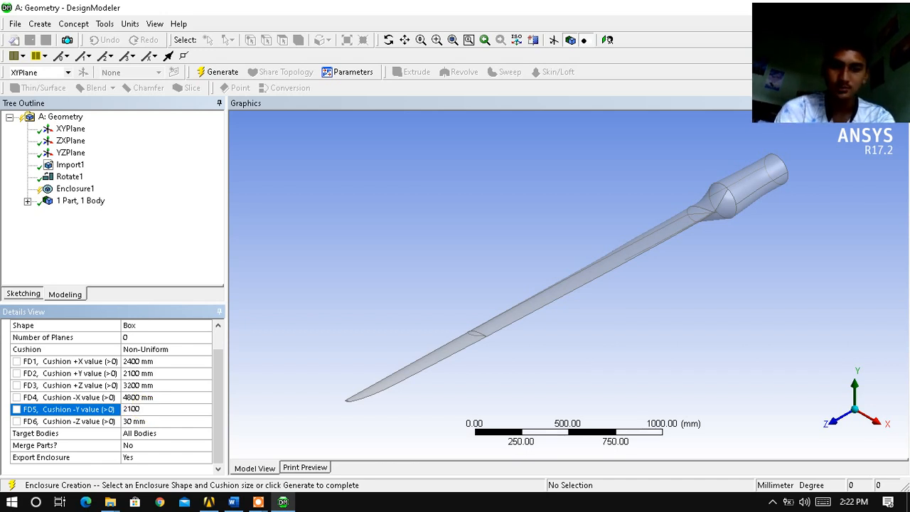
{"action": "left_click", "coordinate": [171, 430]}
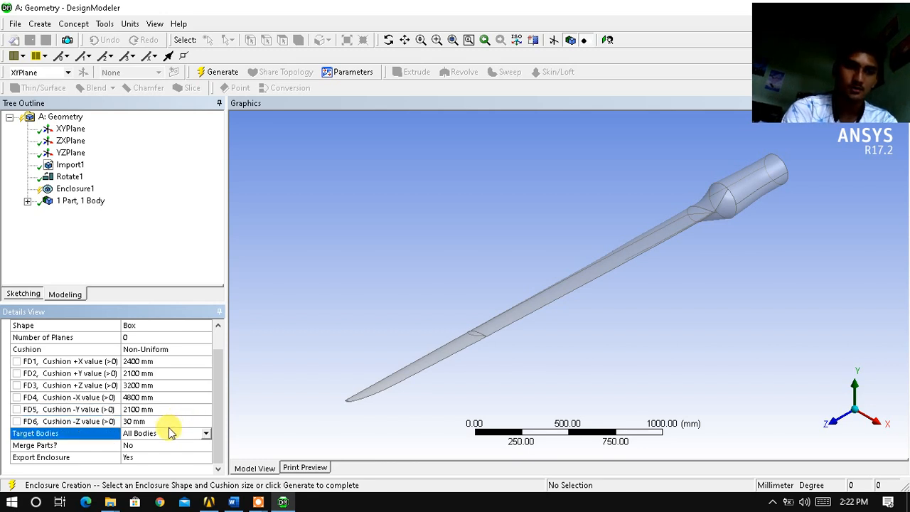
{"action": "left_click", "coordinate": [170, 423]}
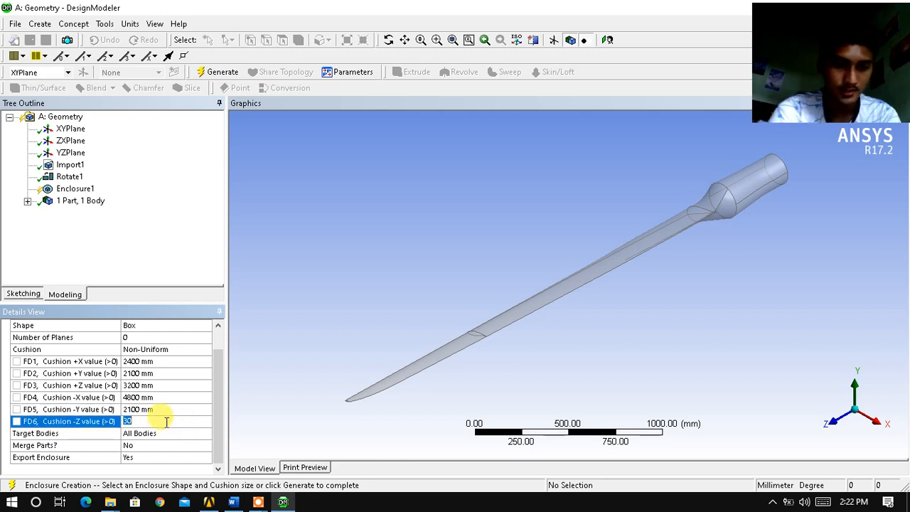
{"action": "type", "text": "3200"}
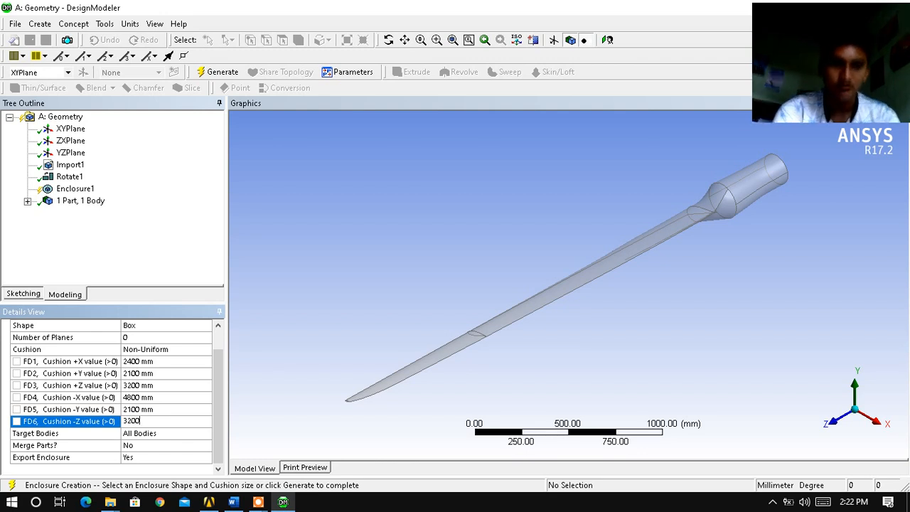
{"action": "key", "text": "Return"}
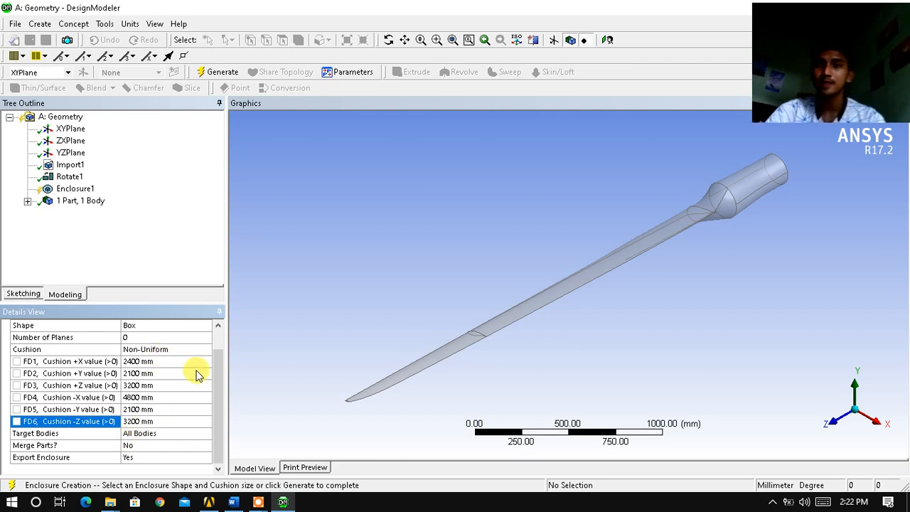
Generate the box enclosure around the blade.
{"action": "scroll", "coordinate": [123, 399], "scroll_direction": "up", "scroll_amount": 1}
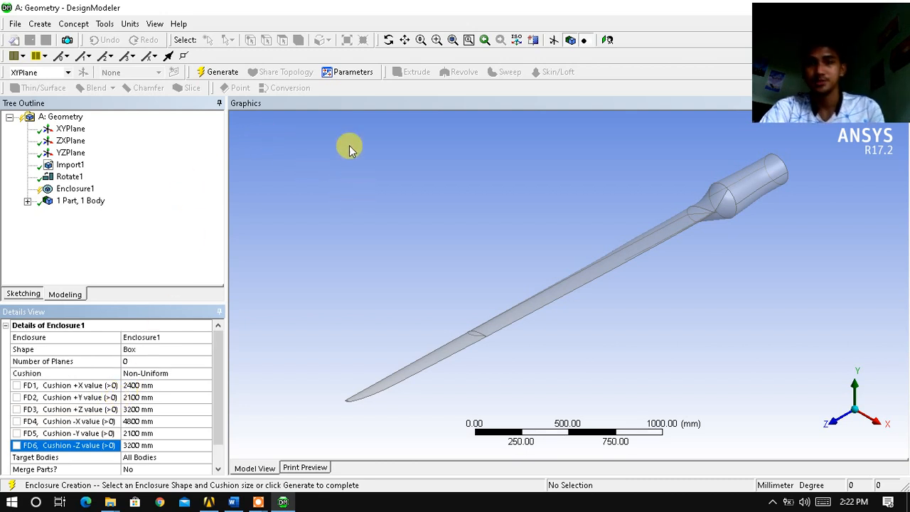
{"action": "left_click", "coordinate": [202, 74]}
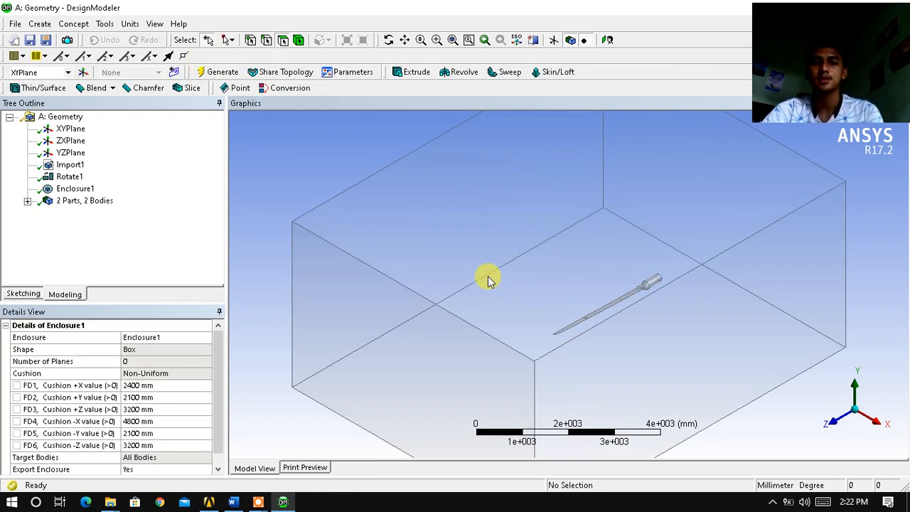
{"action": "middle_click_drag", "start_coordinate": [635, 369], "coordinate": [746, 237]}
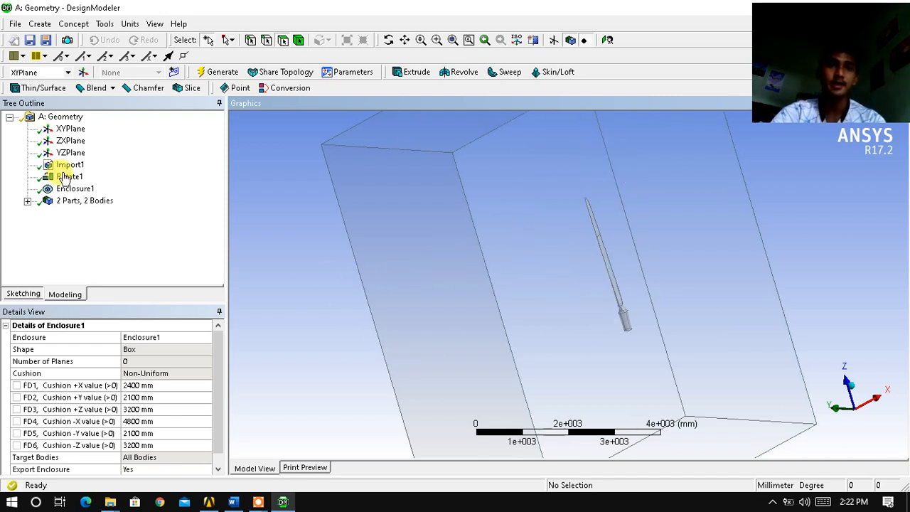
Add a Boolean feature and set its operation to Subtract.
{"action": "left_click", "coordinate": [37, 24]}
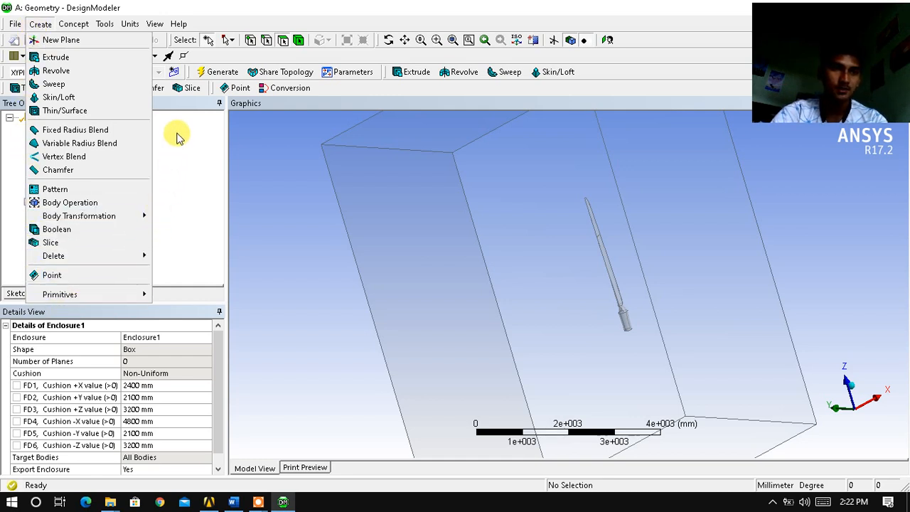
{"action": "left_click", "coordinate": [120, 229]}
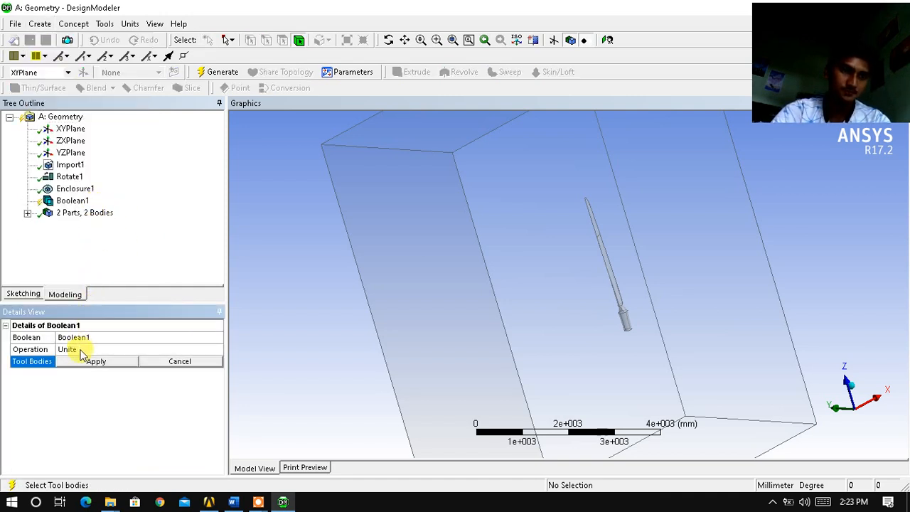
{"action": "left_click", "coordinate": [80, 350]}
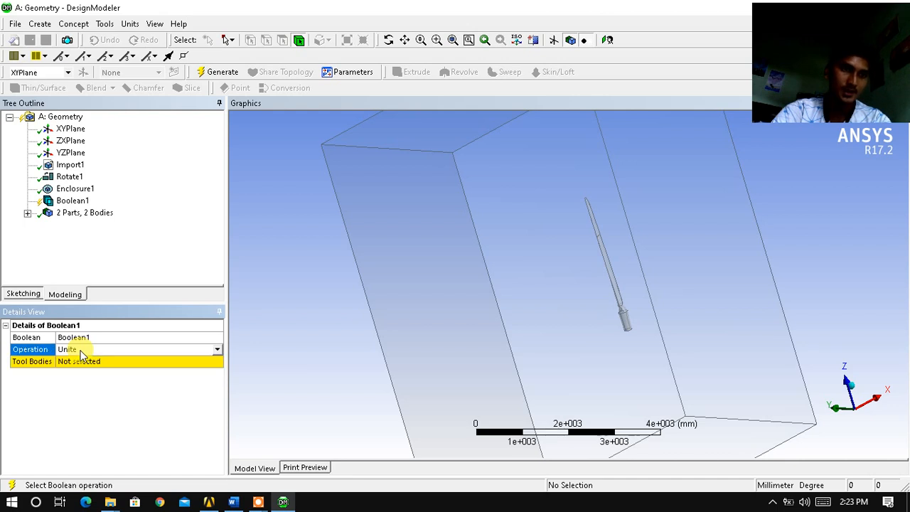
{"action": "double_click", "coordinate": [80, 353]}
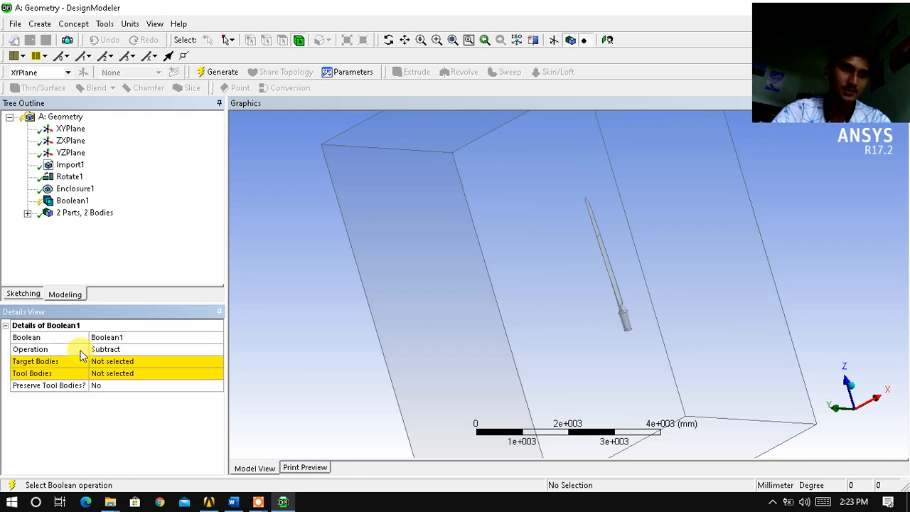
{"action": "left_click", "coordinate": [126, 350]}
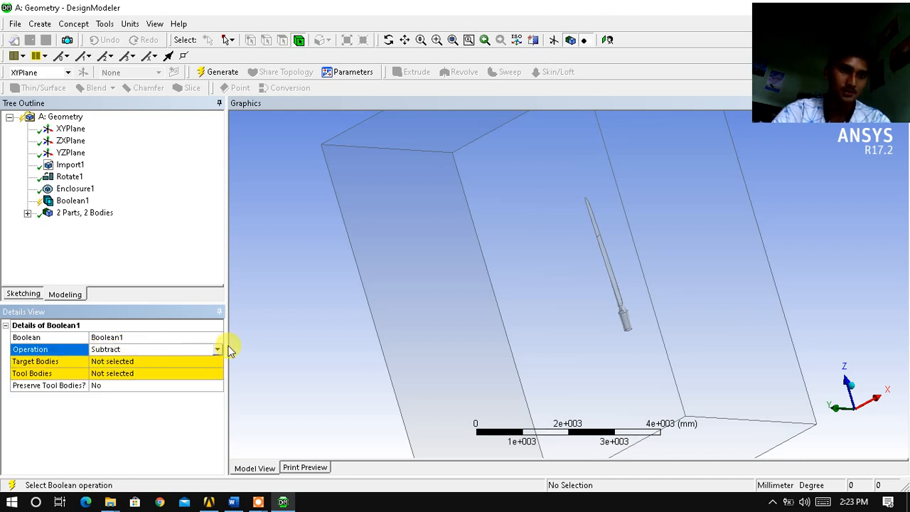
{"action": "left_click", "coordinate": [218, 349]}
{"action": "left_click", "coordinate": [170, 373]}
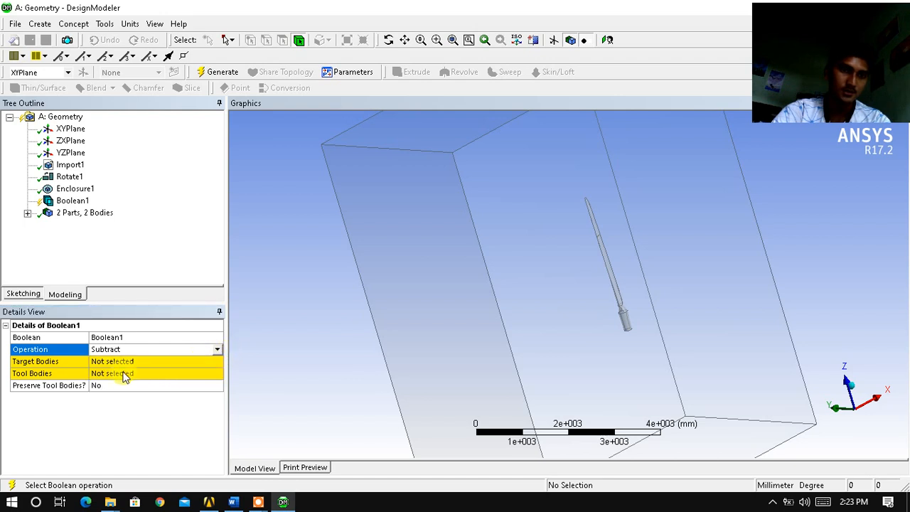
Assign the enclosure box solid as the target body of the Boolean subtraction.
{"action": "left_click", "coordinate": [122, 362]}
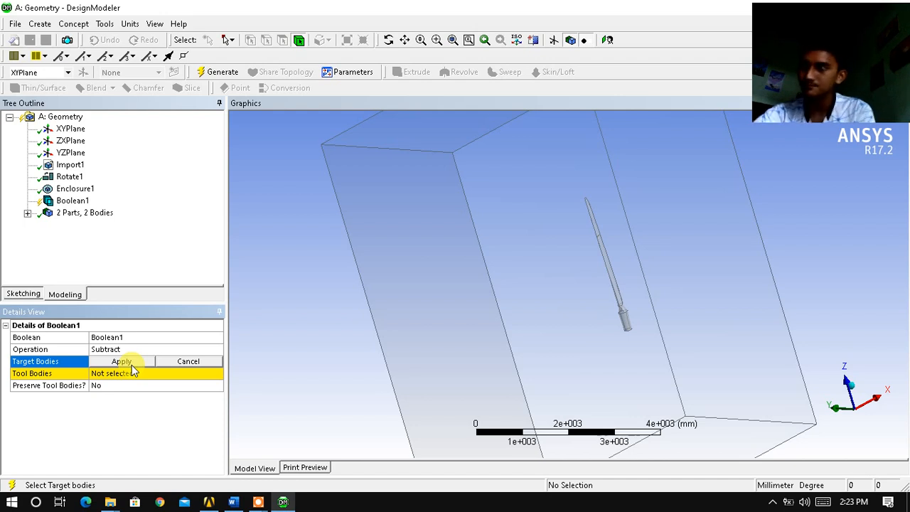
{"action": "scroll", "coordinate": [133, 370], "scroll_direction": "down", "scroll_amount": 3}
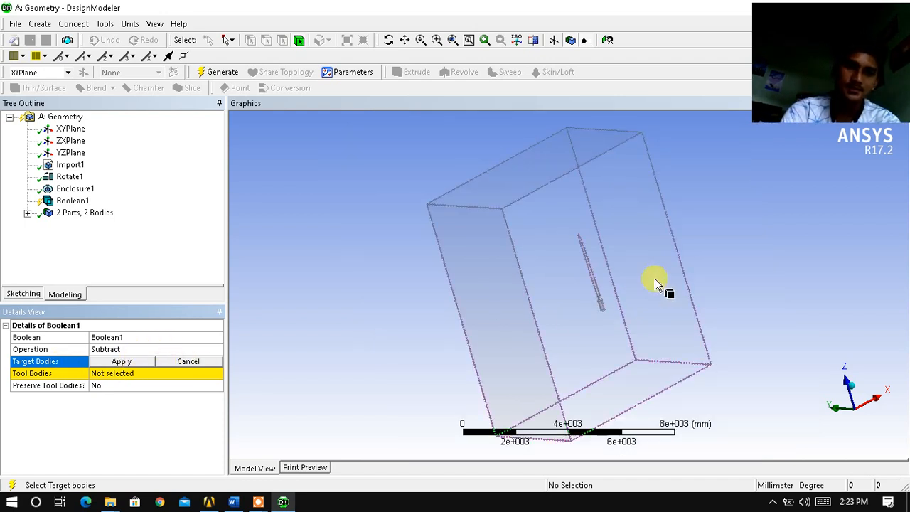
{"action": "left_click", "coordinate": [27, 212]}
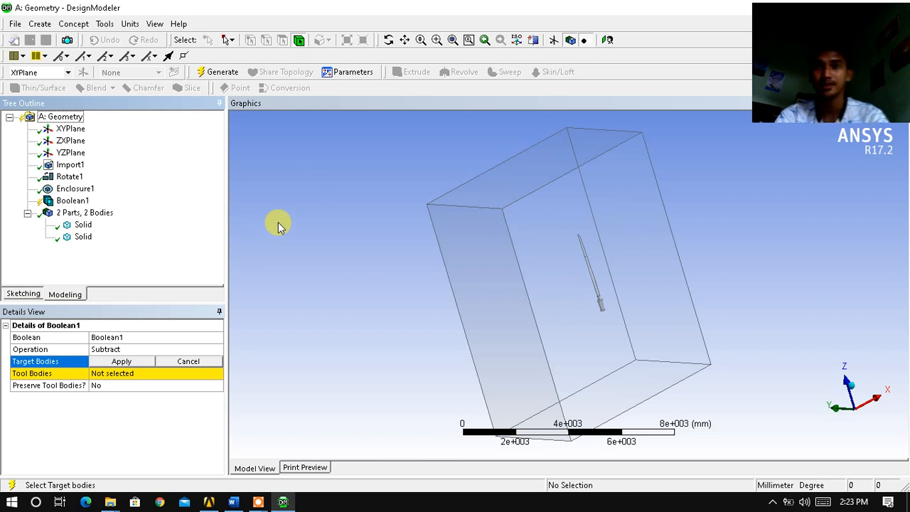
{"action": "left_click", "coordinate": [82, 238]}
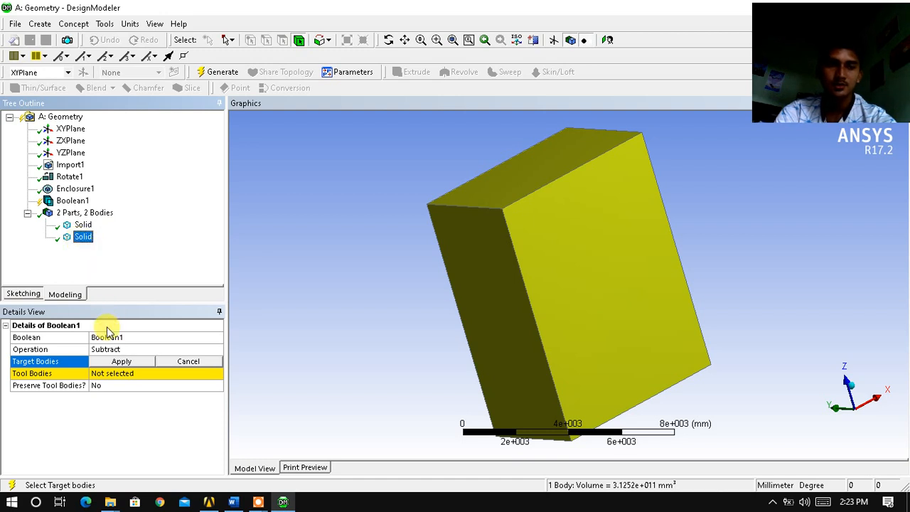
{"action": "left_click", "coordinate": [122, 363]}
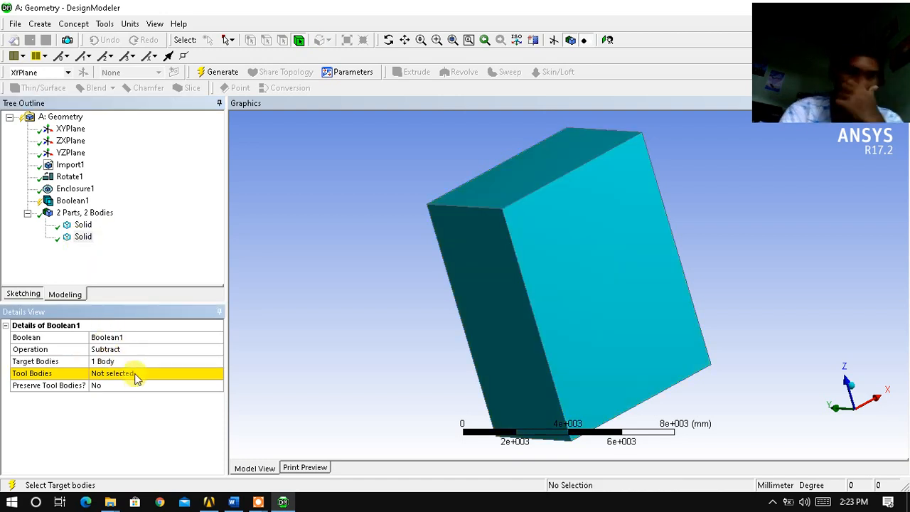
Assign the blade solid as the Boolean's tool body and generate the subtraction from the enclosure.
{"action": "left_click", "coordinate": [140, 377]}
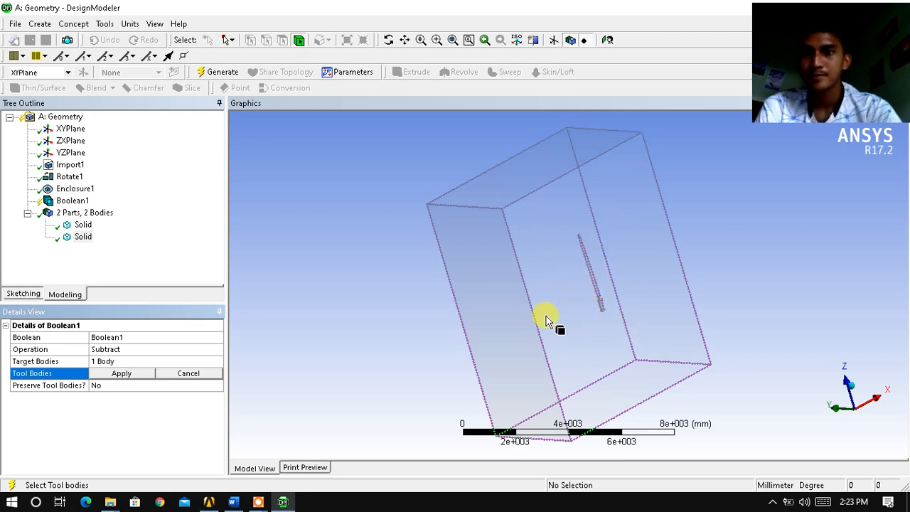
{"action": "left_click", "coordinate": [83, 225]}
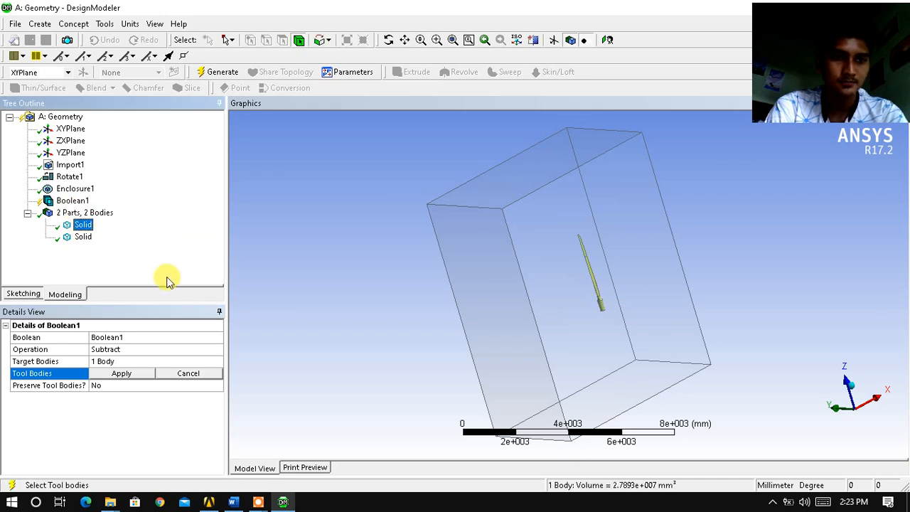
{"action": "left_click", "coordinate": [142, 372]}
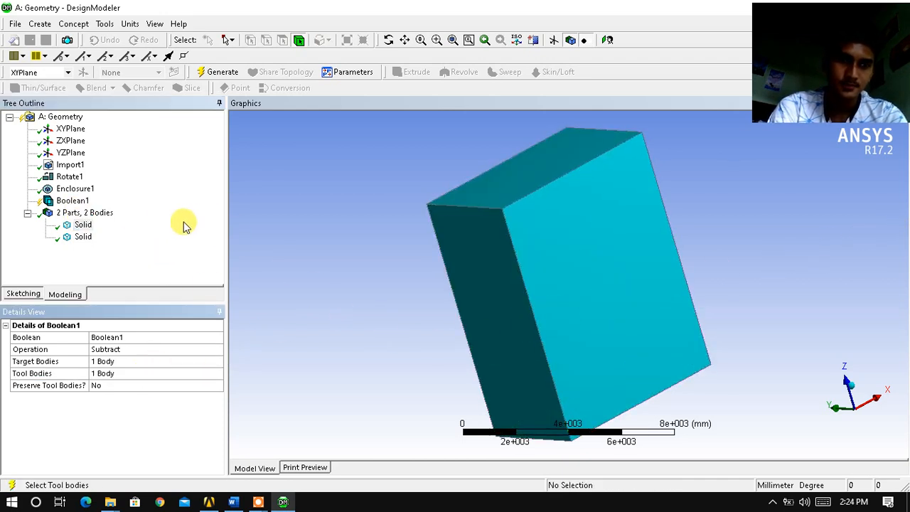
{"action": "left_click", "coordinate": [220, 74]}
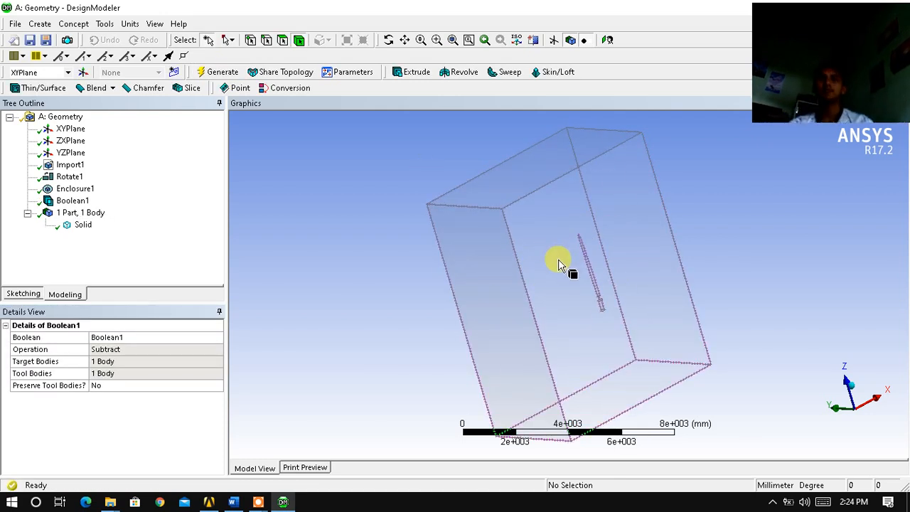
{"action": "left_click_drag", "start_coordinate": [808, 53], "coordinate": [838, 470]}
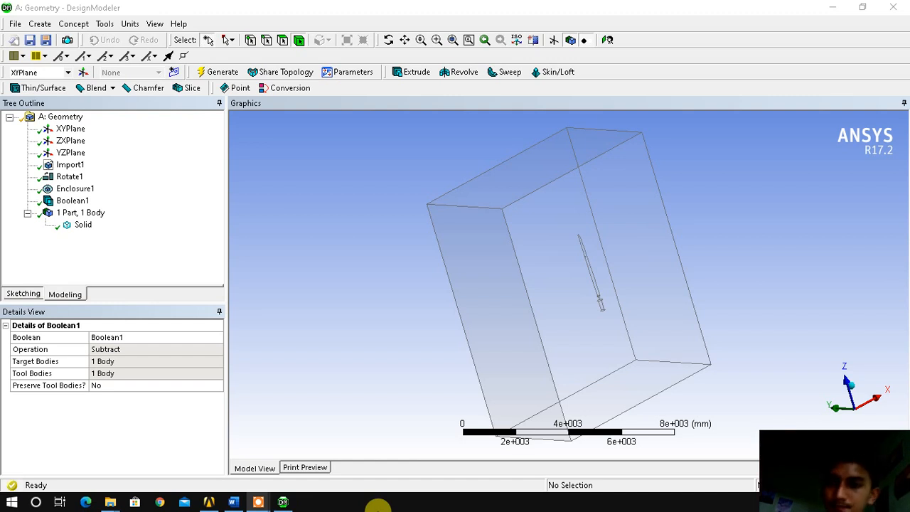
{"action": "left_click_drag", "start_coordinate": [799, 451], "coordinate": [786, 74]}
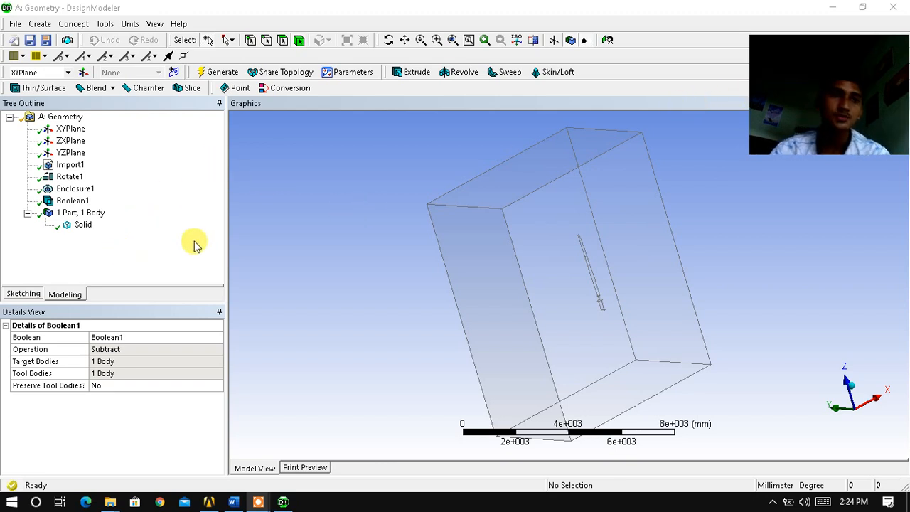
Set the selection filter to faces and select the enclosure's narrow end face on the negative X side.
{"action": "scroll", "coordinate": [593, 341], "scroll_direction": "down", "scroll_amount": 1}
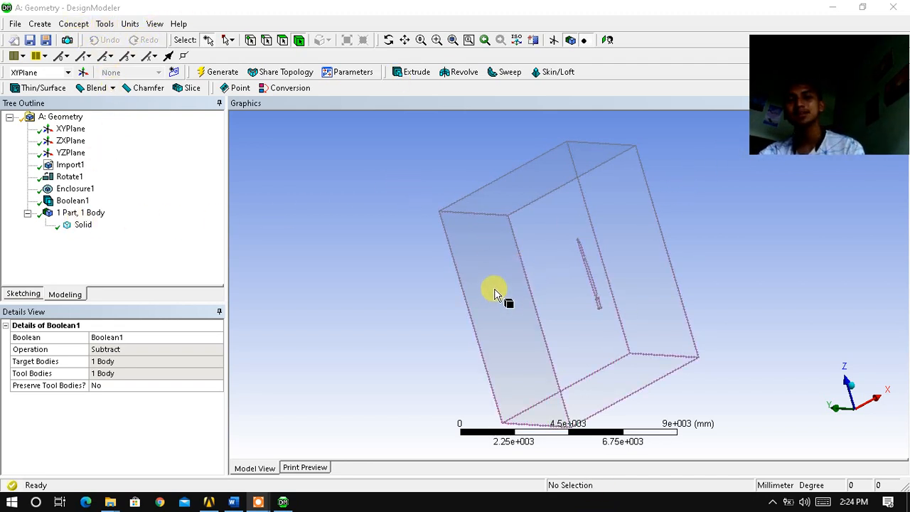
{"action": "left_click", "coordinate": [284, 41]}
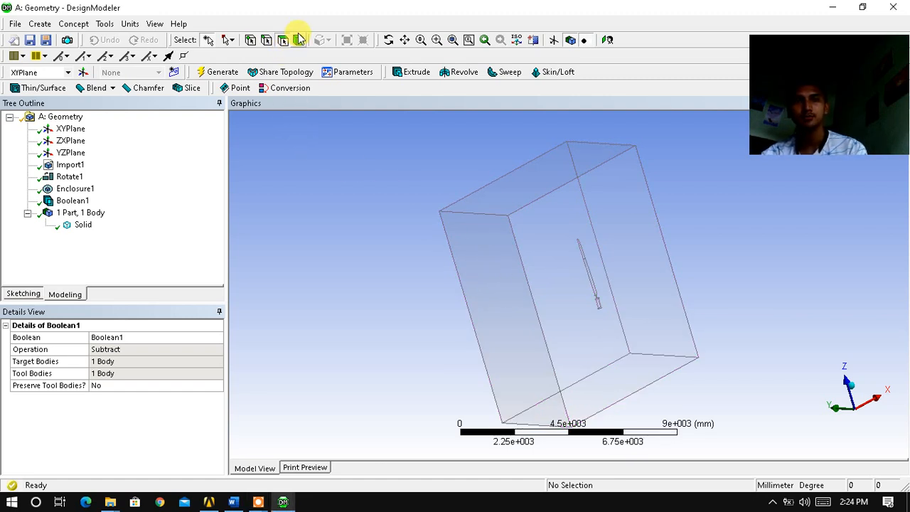
{"action": "left_click", "coordinate": [493, 265]}
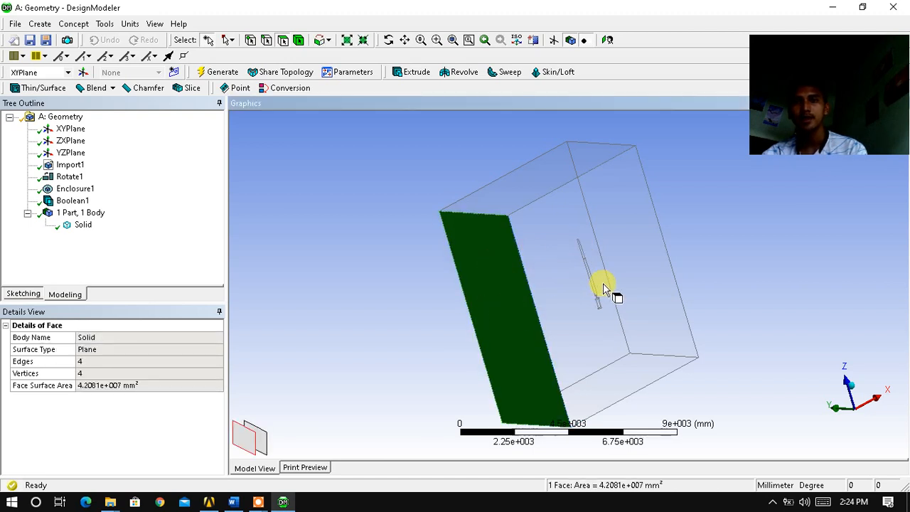
{"action": "scroll", "coordinate": [603, 283], "scroll_direction": "up", "scroll_amount": 5}
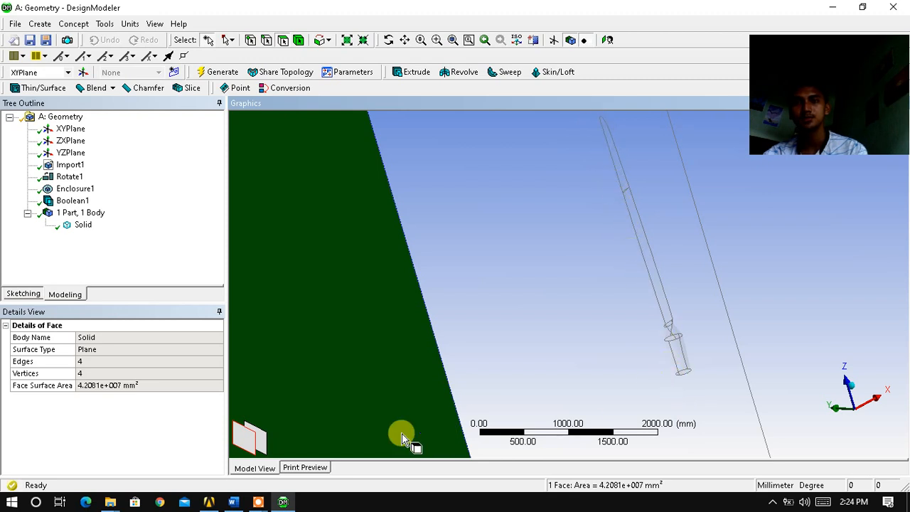
{"action": "scroll", "coordinate": [533, 305], "scroll_direction": "down", "scroll_amount": 3}
{"action": "right_click", "coordinate": [466, 246]}
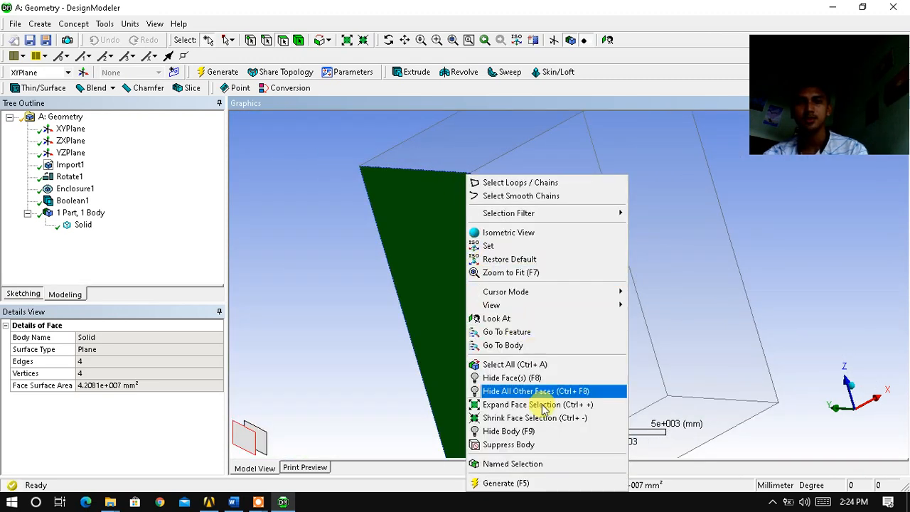
{"action": "left_click", "coordinate": [401, 213]}
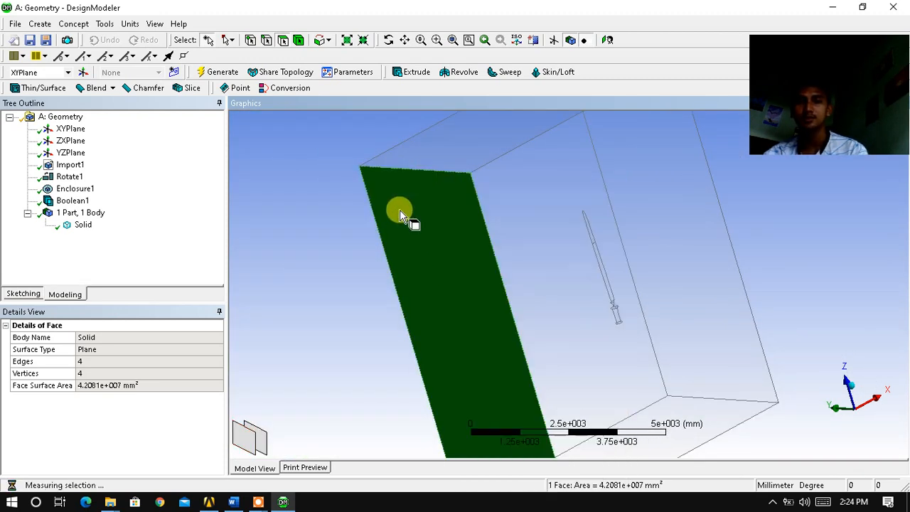
Create a named selection called inlet from the selected face and generate it.
{"action": "right_click", "coordinate": [401, 213]}
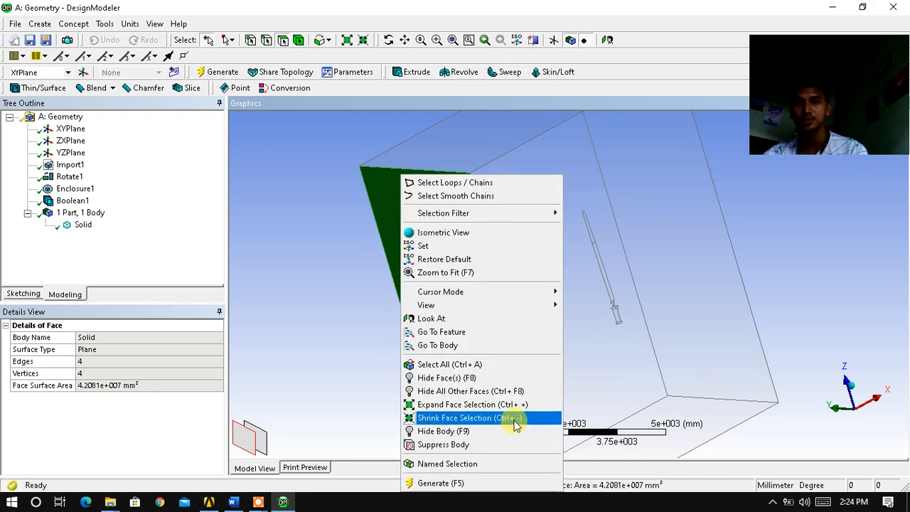
{"action": "left_click", "coordinate": [486, 462]}
{"action": "left_click", "coordinate": [128, 347]}
{"action": "left_click", "coordinate": [132, 337]}
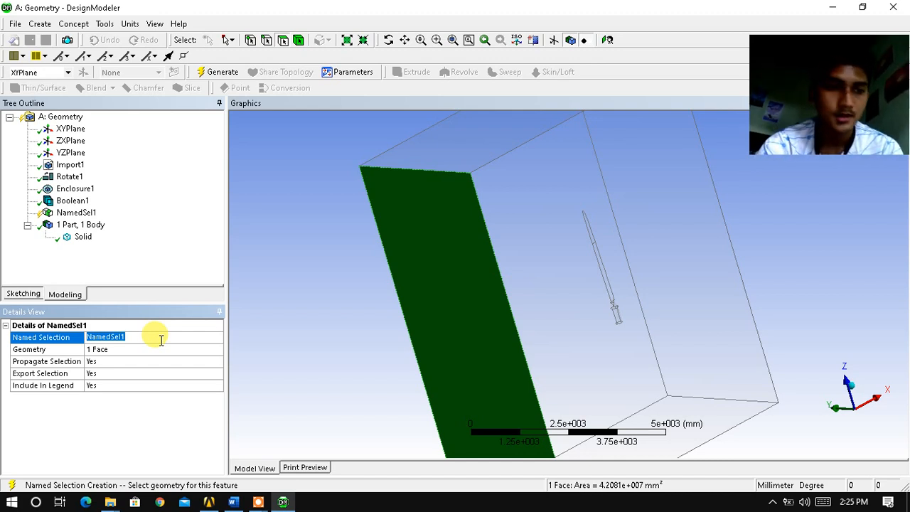
{"action": "type", "text": "i"}
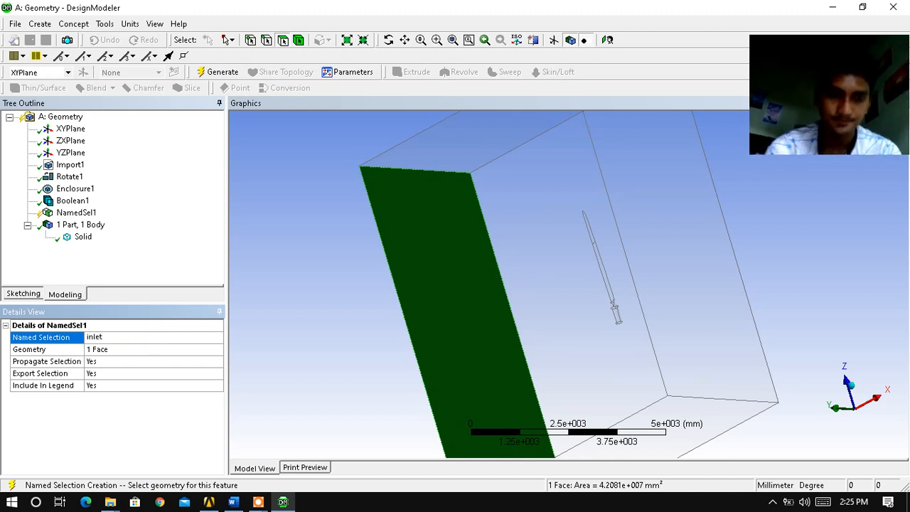
{"action": "type", "text": "nlet"}
{"action": "key", "text": "Return"}
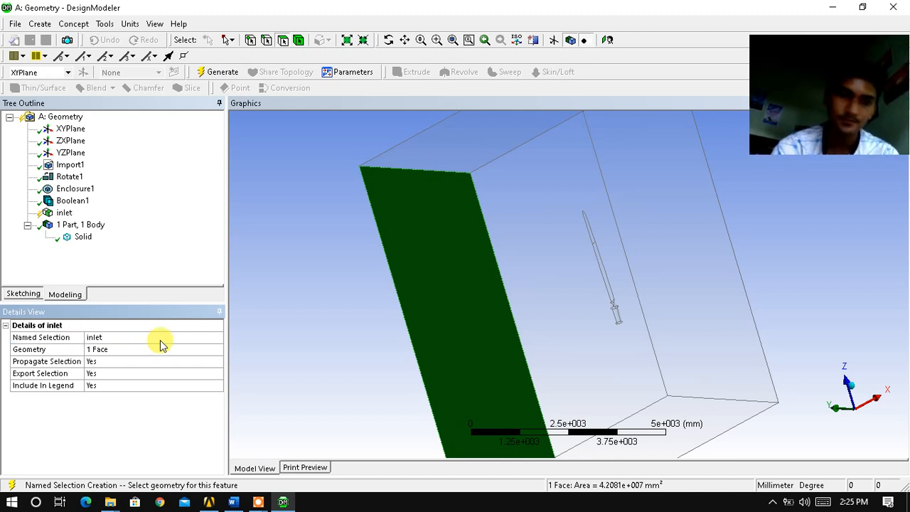
{"action": "left_click", "coordinate": [223, 72]}
Select the enclosure's two large side faces together with its upper and lower faces.
{"action": "middle_click_drag", "start_coordinate": [589, 172], "coordinate": [600, 249]}
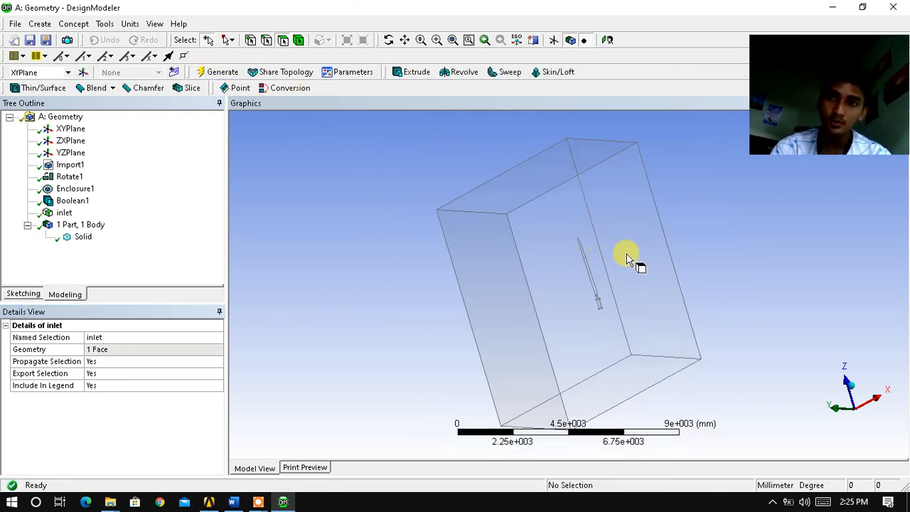
{"action": "left_click", "coordinate": [624, 242]}
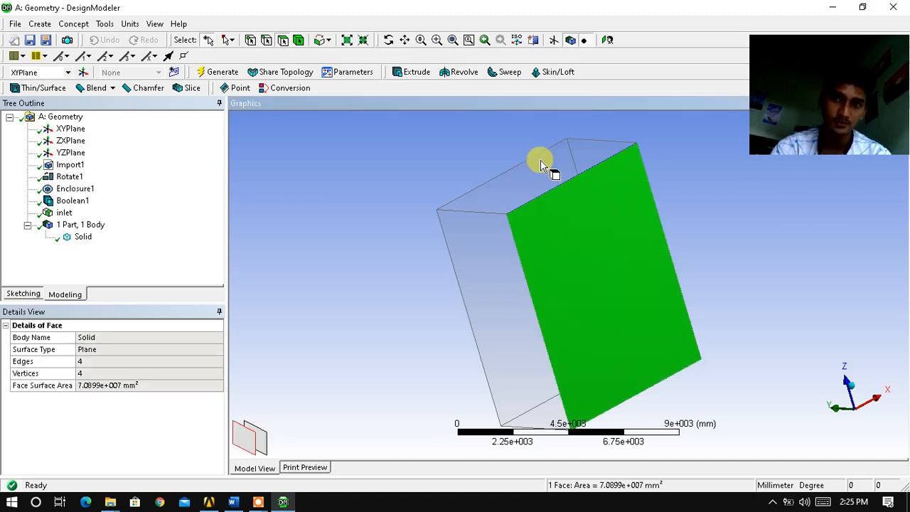
{"action": "left_click", "coordinate": [547, 178], "text": "ctrl"}
{"action": "middle_click_drag", "start_coordinate": [534, 189], "coordinate": [861, 195]}
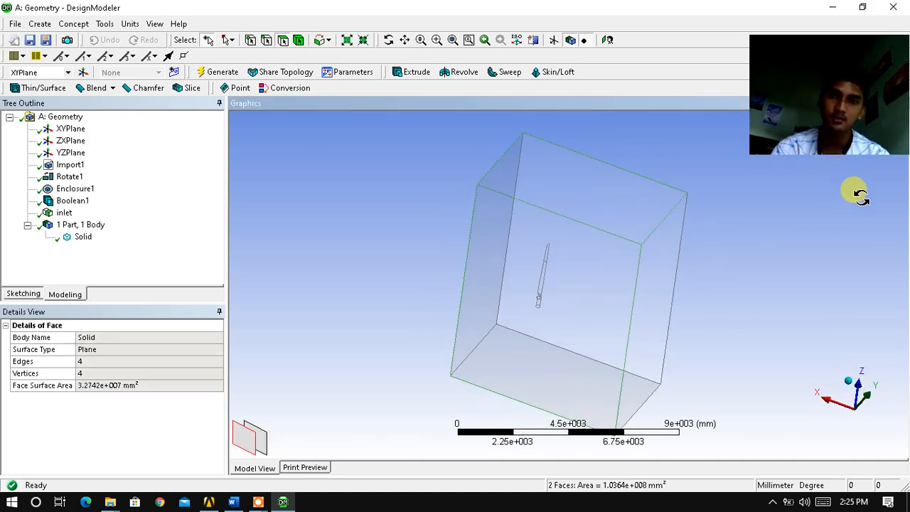
{"action": "left_click", "coordinate": [616, 281], "text": "ctrl"}
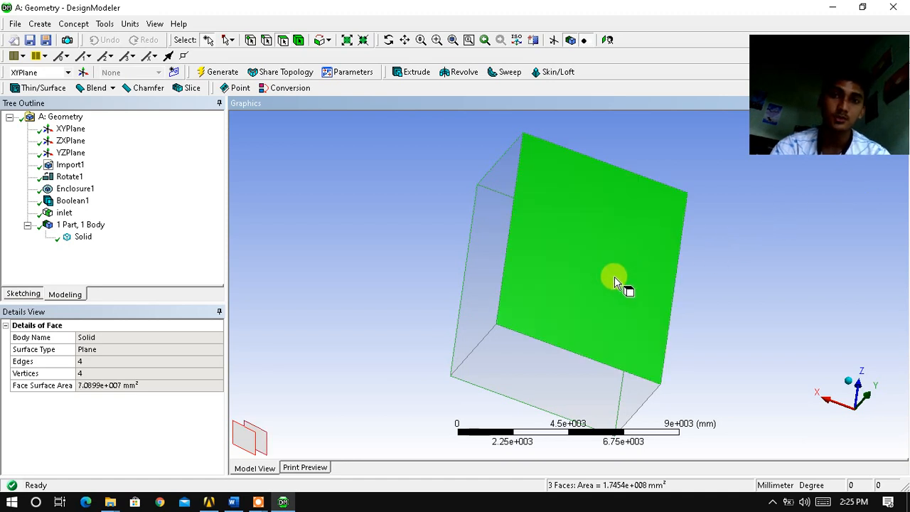
{"action": "left_click", "coordinate": [567, 373], "text": "ctrl"}
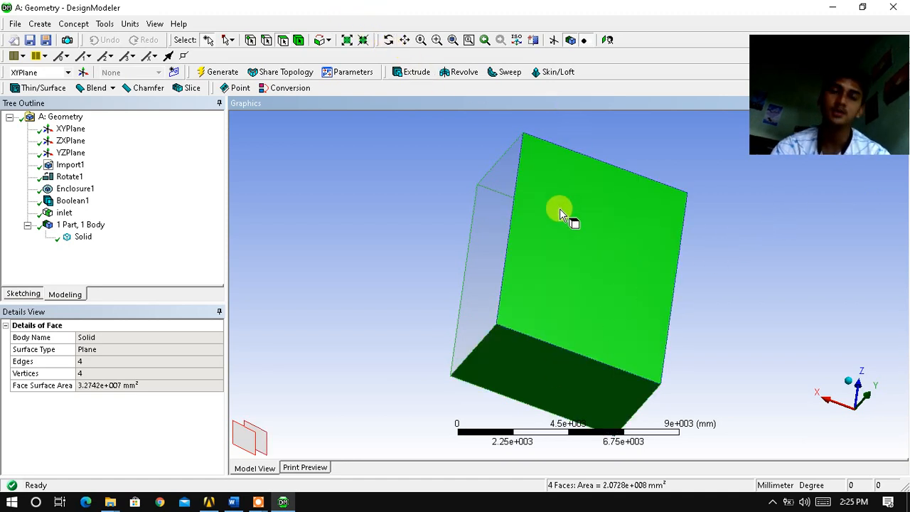
Create a named selection called farfield from the four selected enclosure faces.
{"action": "right_click", "coordinate": [583, 213]}
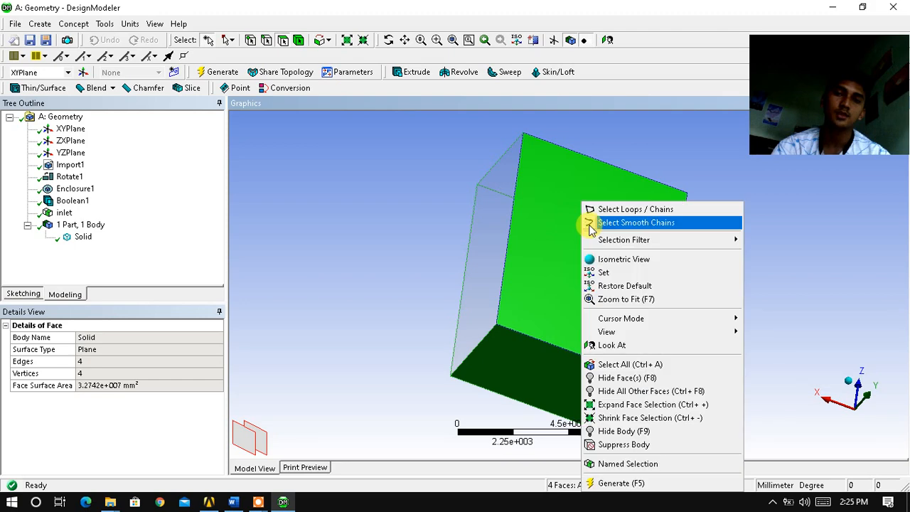
{"action": "left_click", "coordinate": [655, 466]}
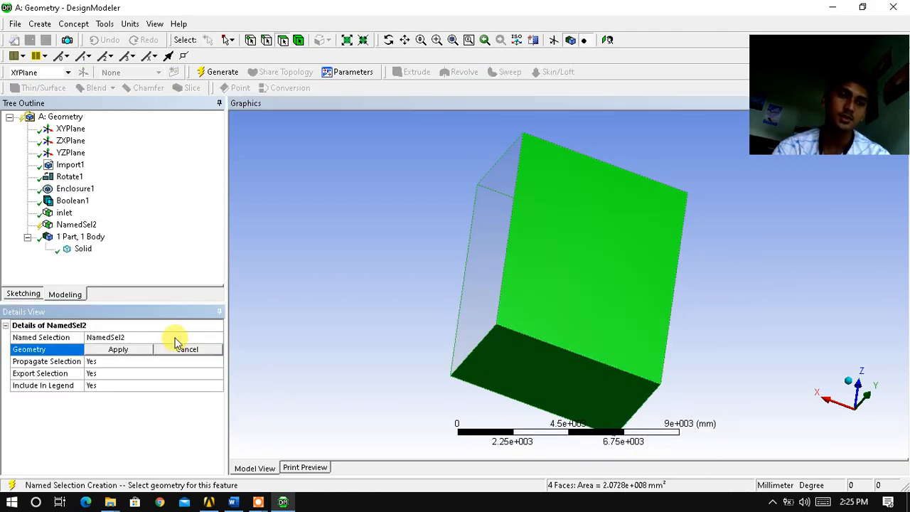
{"action": "left_click", "coordinate": [178, 337]}
{"action": "type", "text": "farfield"}
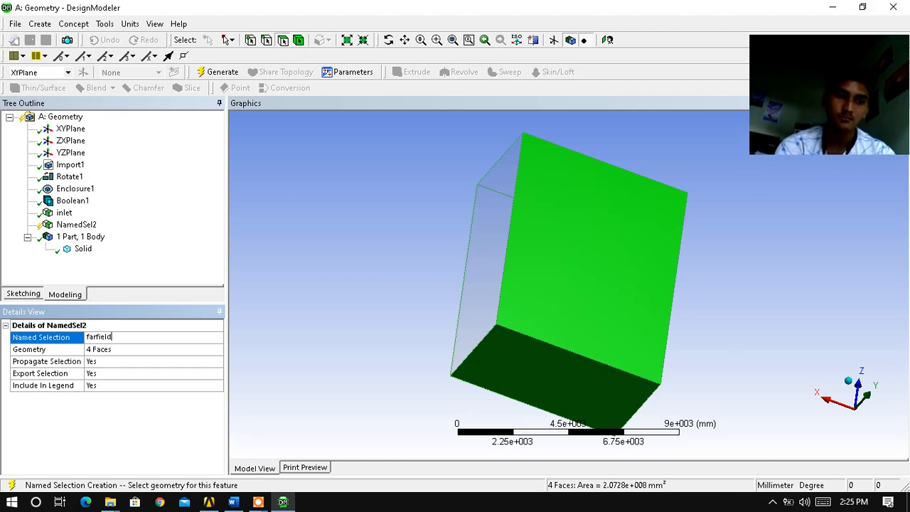
{"action": "key", "text": "Return"}
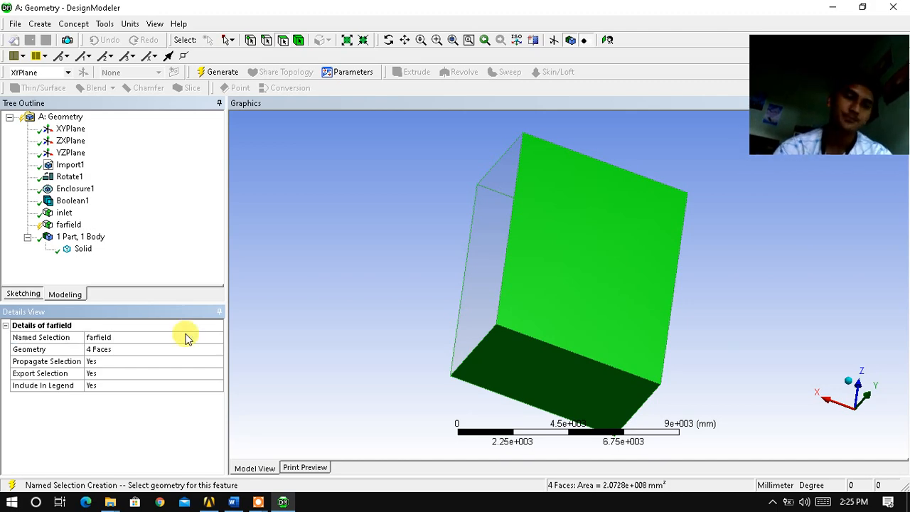
{"action": "middle_click_drag", "start_coordinate": [460, 268], "coordinate": [676, 284]}
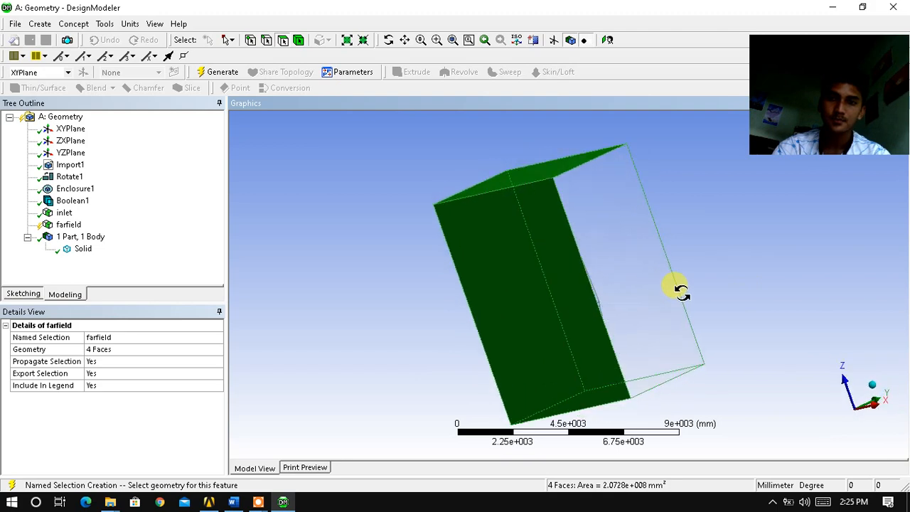
{"action": "left_click", "coordinate": [678, 250]}
{"action": "left_click", "coordinate": [617, 266]}
{"action": "right_click", "coordinate": [617, 266]}
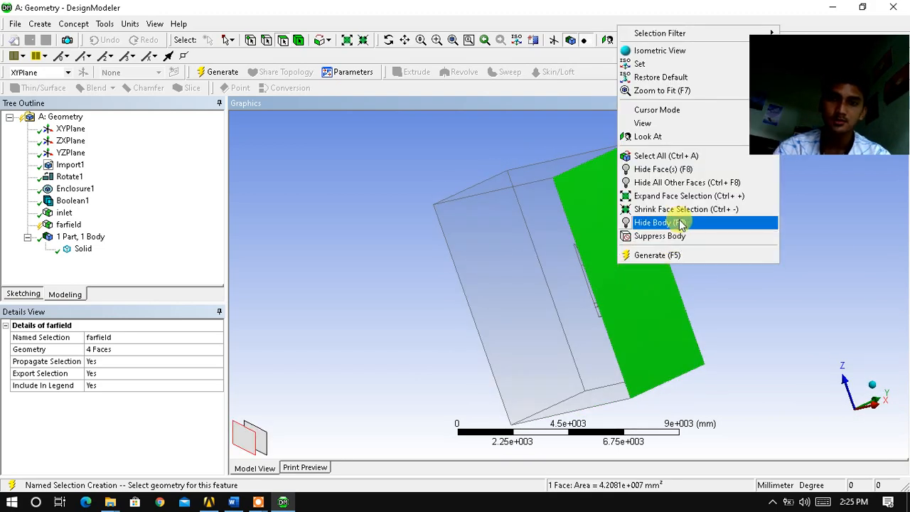
{"action": "left_click", "coordinate": [365, 295]}
{"action": "middle_click_drag", "start_coordinate": [451, 282], "coordinate": [633, 261]}
{"action": "right_click", "coordinate": [635, 260]}
{"action": "left_click", "coordinate": [625, 240]}
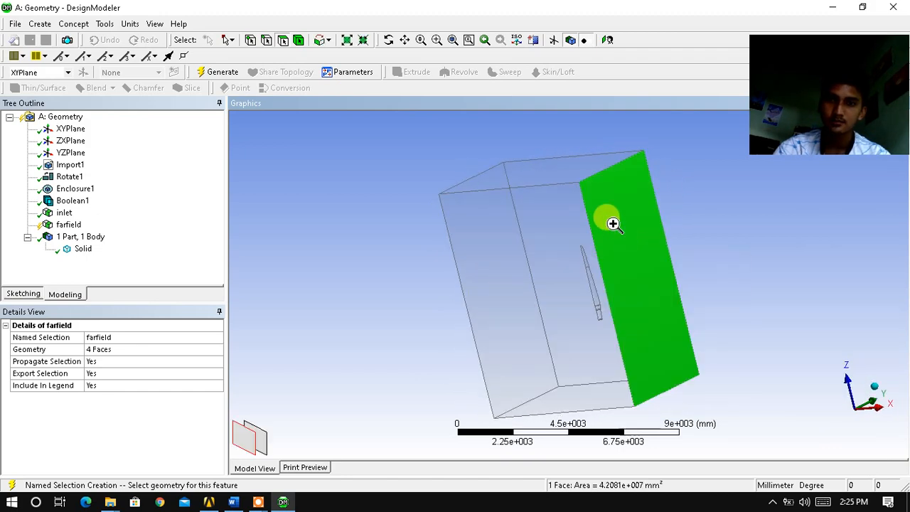
{"action": "right_click", "coordinate": [614, 223]}
{"action": "left_click", "coordinate": [684, 211]}
{"action": "middle_click_drag", "start_coordinate": [685, 212], "coordinate": [524, 274]}
{"action": "left_click", "coordinate": [525, 274]}
{"action": "right_click", "coordinate": [524, 273]}
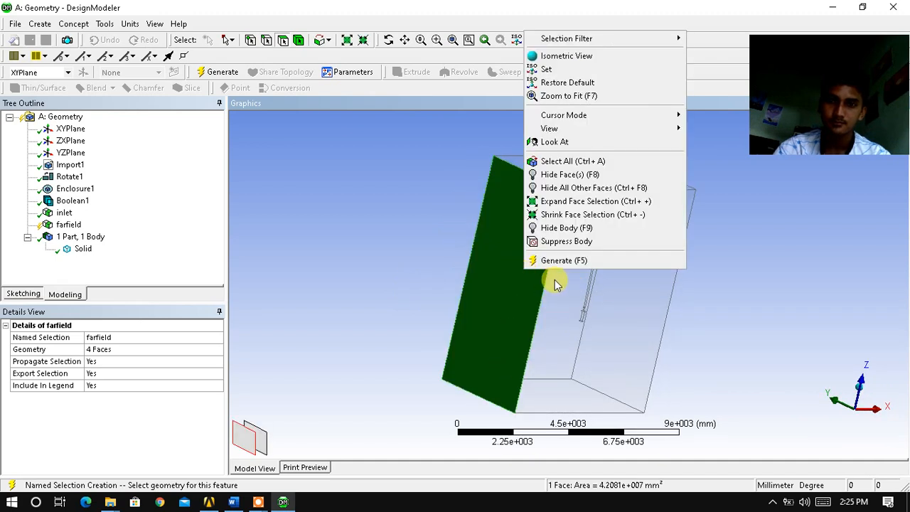
{"action": "left_click", "coordinate": [389, 248]}
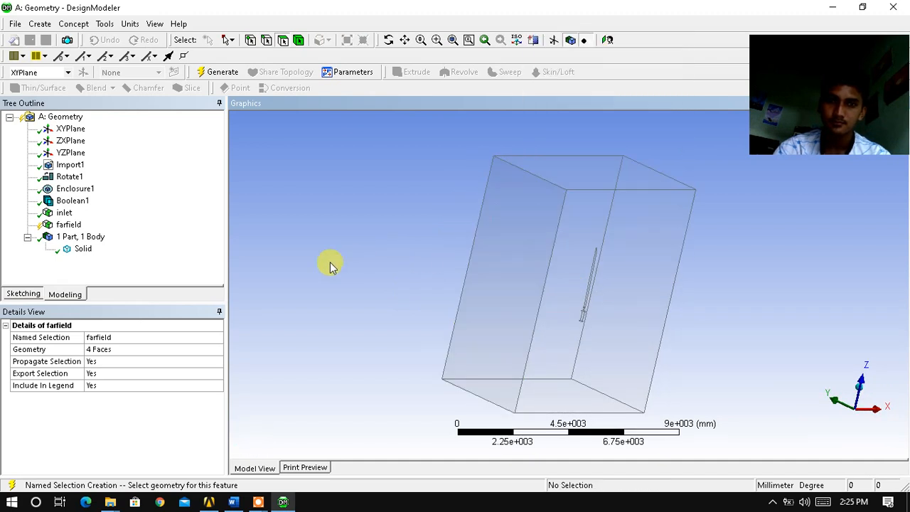
Generate the farfield named selection and select the enclosure's end face opposite the inlet.
{"action": "left_click", "coordinate": [222, 72]}
{"action": "middle_click_drag", "start_coordinate": [640, 320], "coordinate": [616, 259]}
{"action": "left_click", "coordinate": [638, 233]}
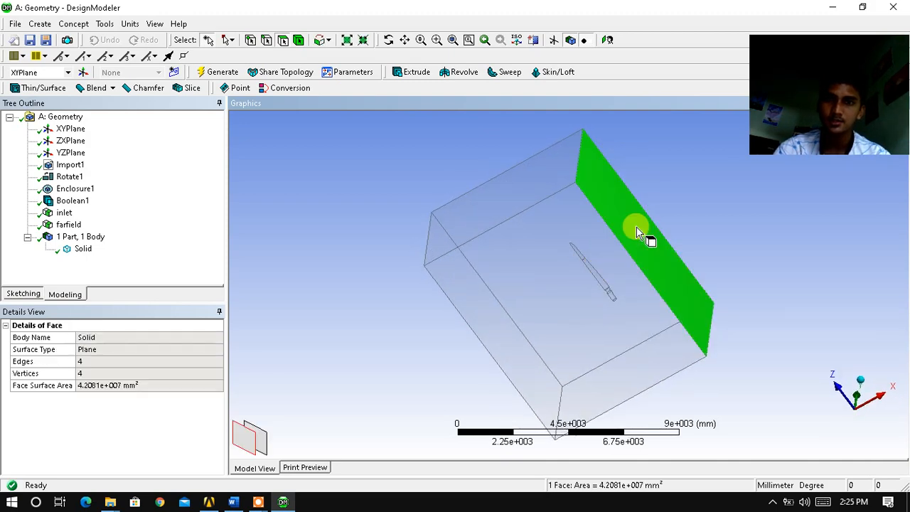
Create a named selection called outlet from the selected face and generate it.
{"action": "right_click", "coordinate": [638, 233]}
{"action": "left_click", "coordinate": [676, 464]}
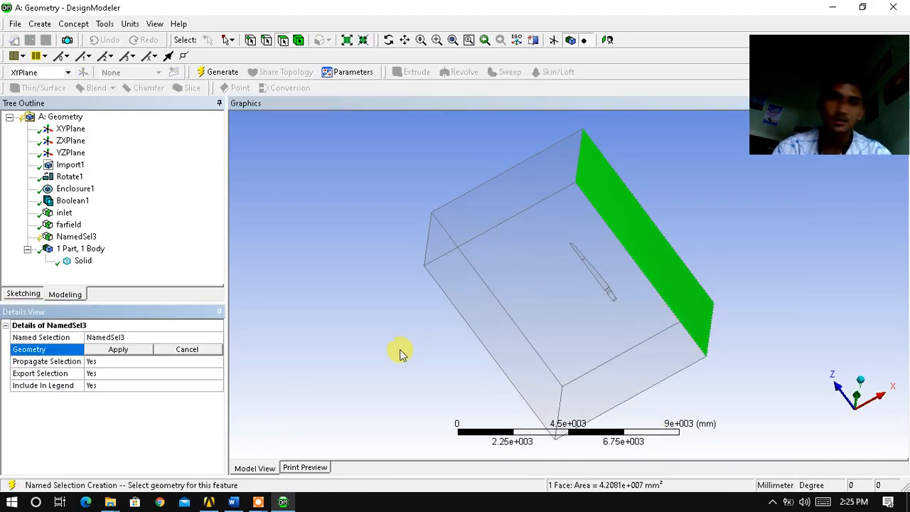
{"action": "left_click", "coordinate": [180, 345]}
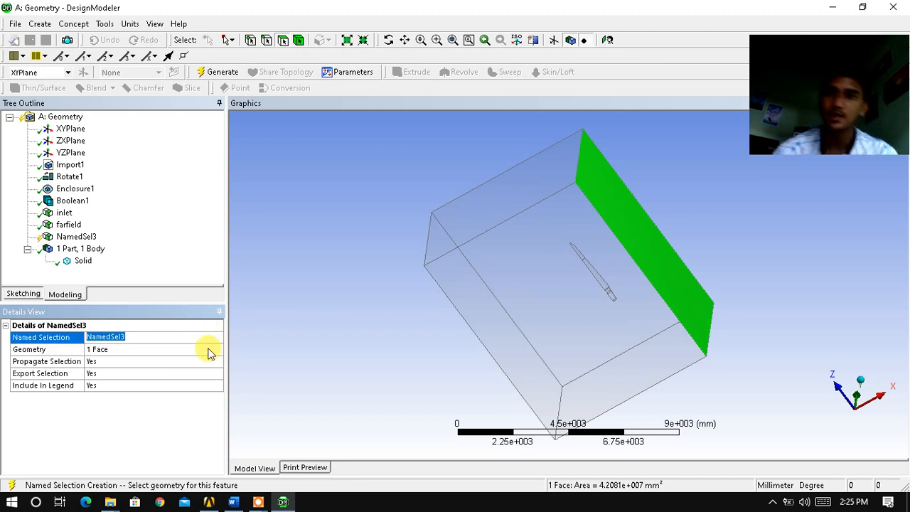
{"action": "type", "text": "ou"}
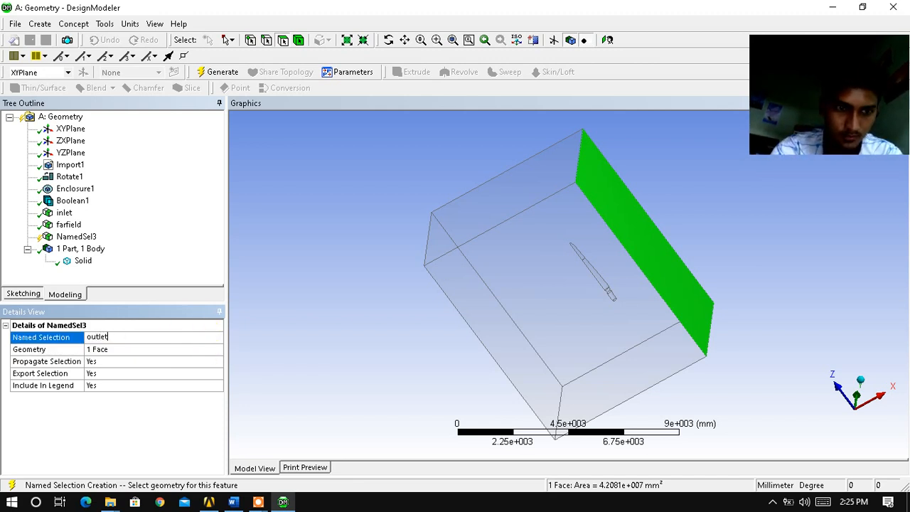
{"action": "type", "text": "tlet"}
{"action": "left_click", "coordinate": [206, 378]}
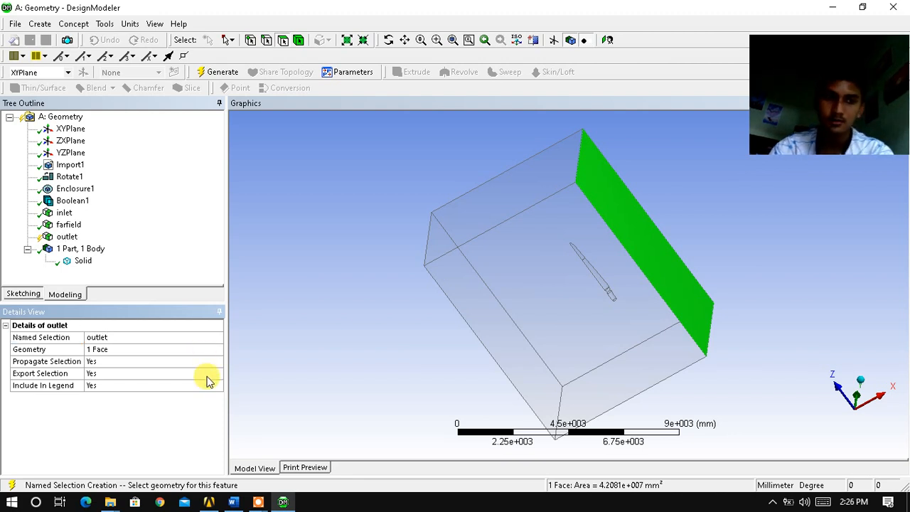
{"action": "left_click", "coordinate": [211, 74]}
Hide the faces of the inlet, farfield and outlet named selections together, leaving the blade surfaces shown.
{"action": "middle_click_drag", "start_coordinate": [491, 248], "coordinate": [589, 261]}
{"action": "scroll", "coordinate": [602, 263], "scroll_direction": "up", "scroll_amount": 3}
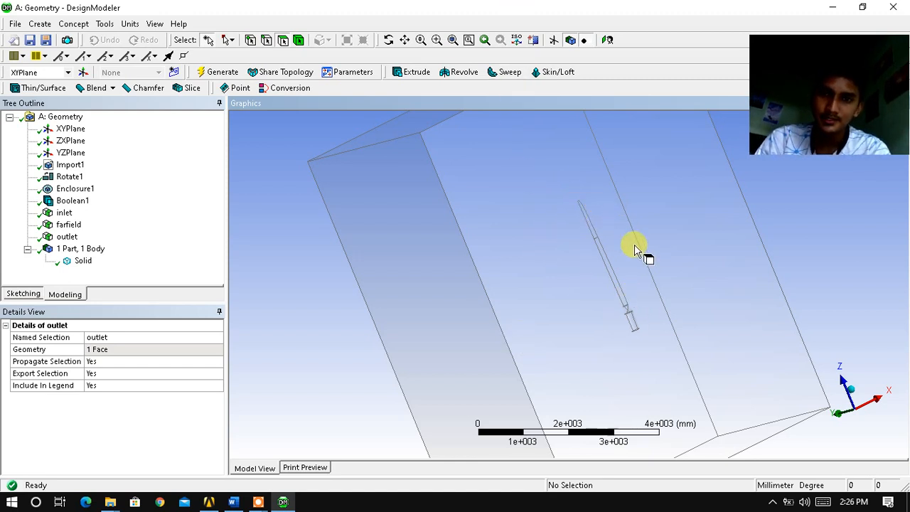
{"action": "scroll", "coordinate": [578, 260], "scroll_direction": "down", "scroll_amount": 3}
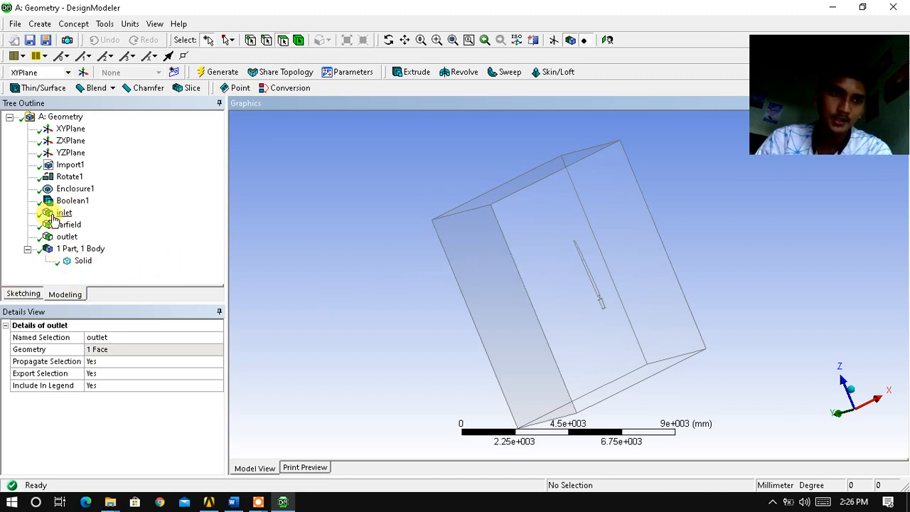
{"action": "left_click", "coordinate": [69, 237]}
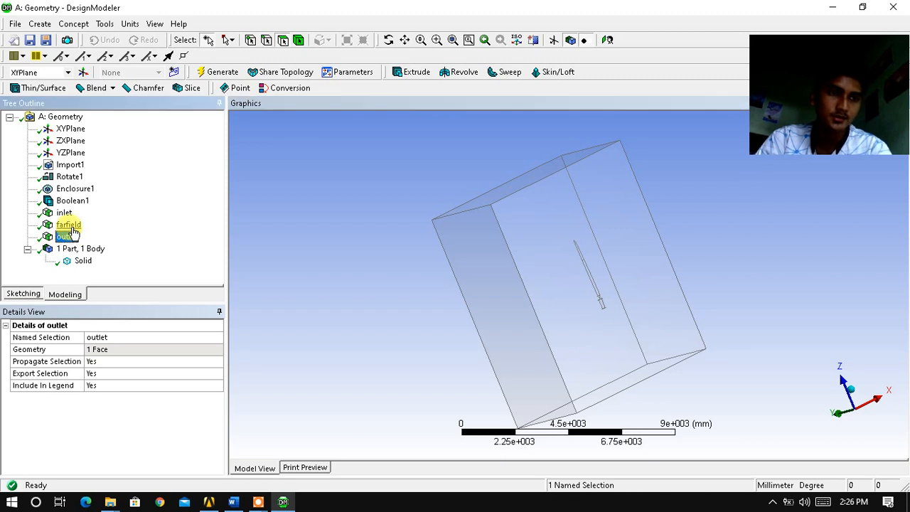
{"action": "left_click", "coordinate": [68, 225], "text": "ctrl"}
{"action": "left_click", "coordinate": [65, 213], "text": "ctrl"}
{"action": "right_click", "coordinate": [68, 215]}
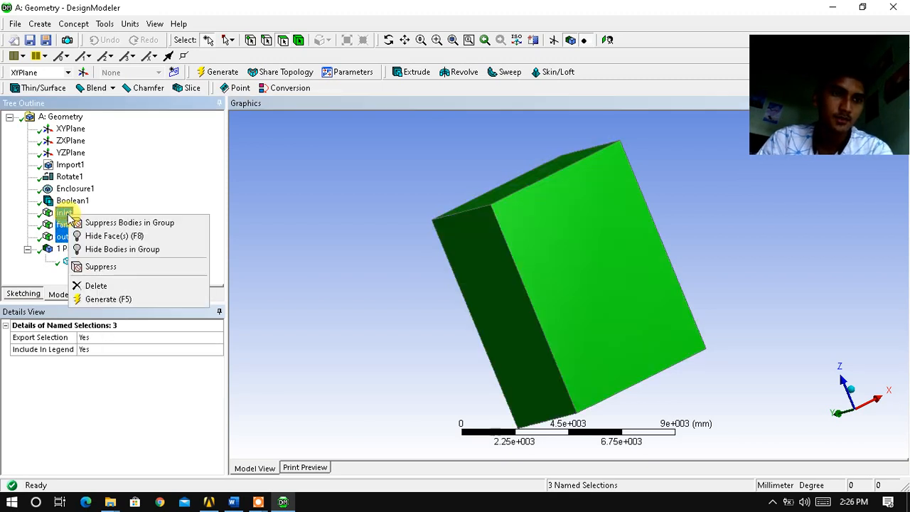
{"action": "left_click", "coordinate": [114, 235]}
{"action": "scroll", "coordinate": [602, 249], "scroll_direction": "up", "scroll_amount": 3}
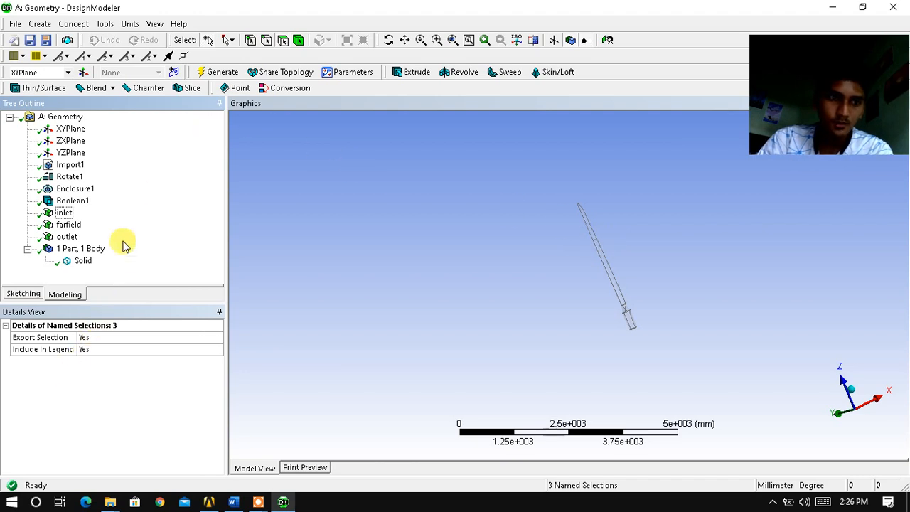
{"action": "left_click", "coordinate": [299, 41]}
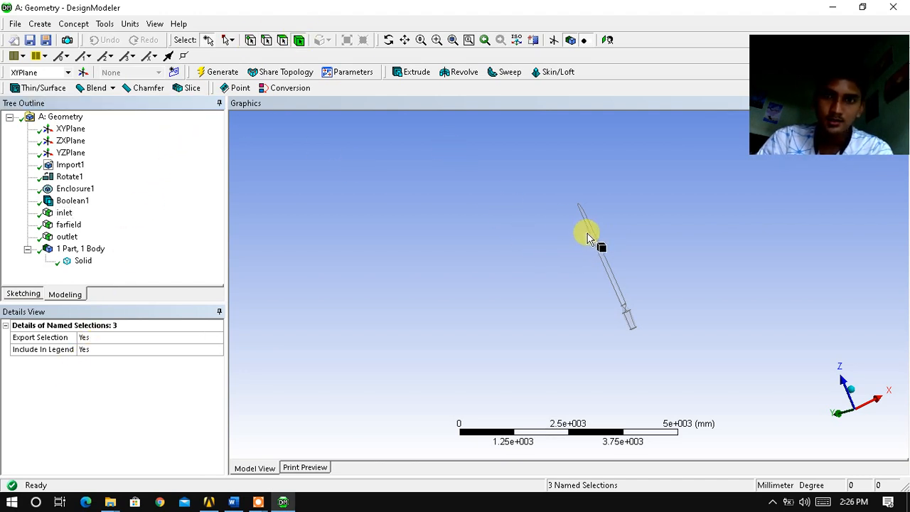
{"action": "left_click", "coordinate": [598, 250]}
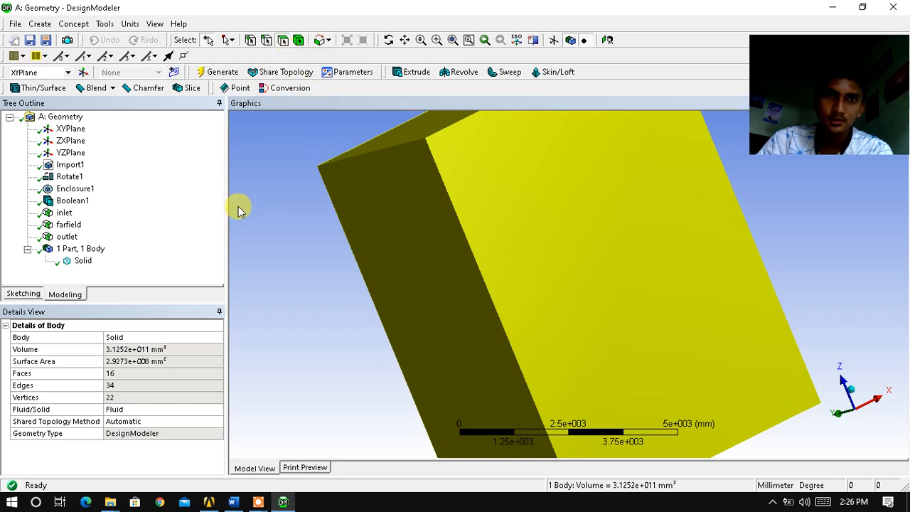
{"action": "left_click", "coordinate": [295, 213]}
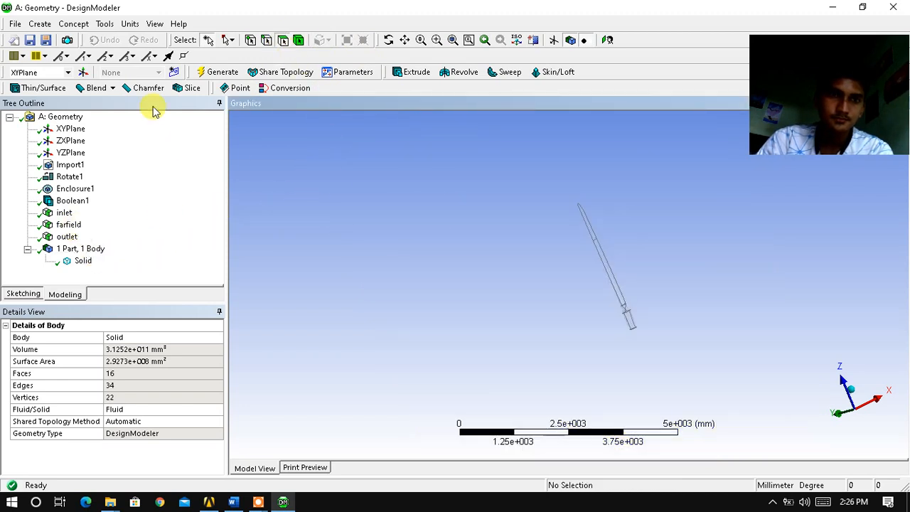
Box-select all the visible faces of the blade from tip to root.
{"action": "left_click", "coordinate": [229, 40]}
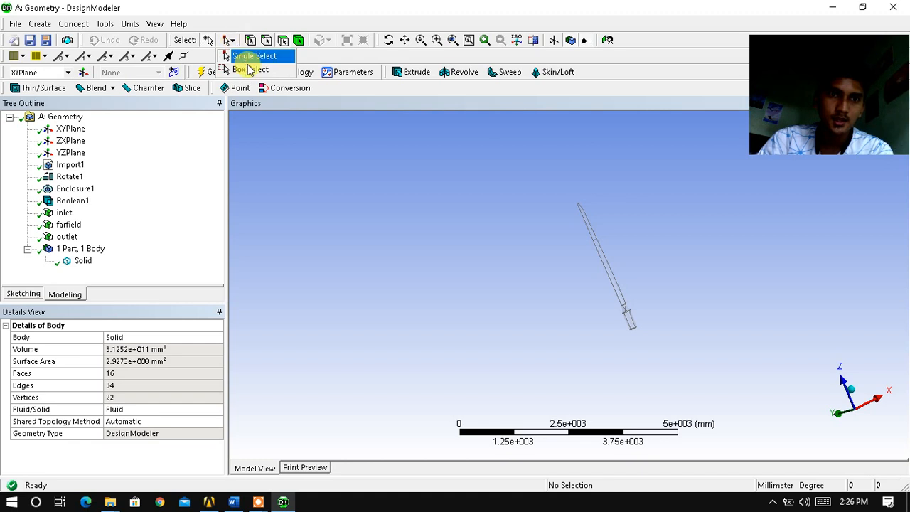
{"action": "left_click", "coordinate": [250, 69]}
{"action": "left_click_drag", "start_coordinate": [524, 179], "coordinate": [680, 356]}
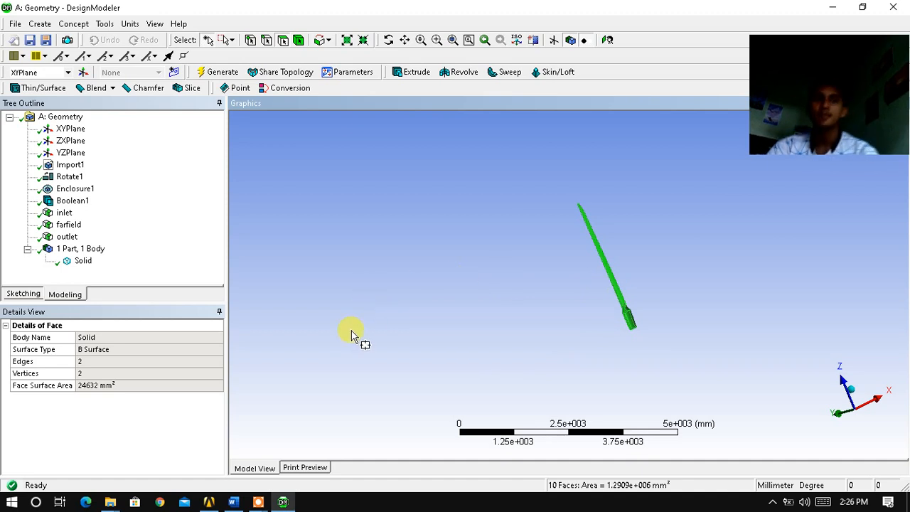
{"action": "scroll", "coordinate": [693, 341], "scroll_direction": "up", "scroll_amount": 3}
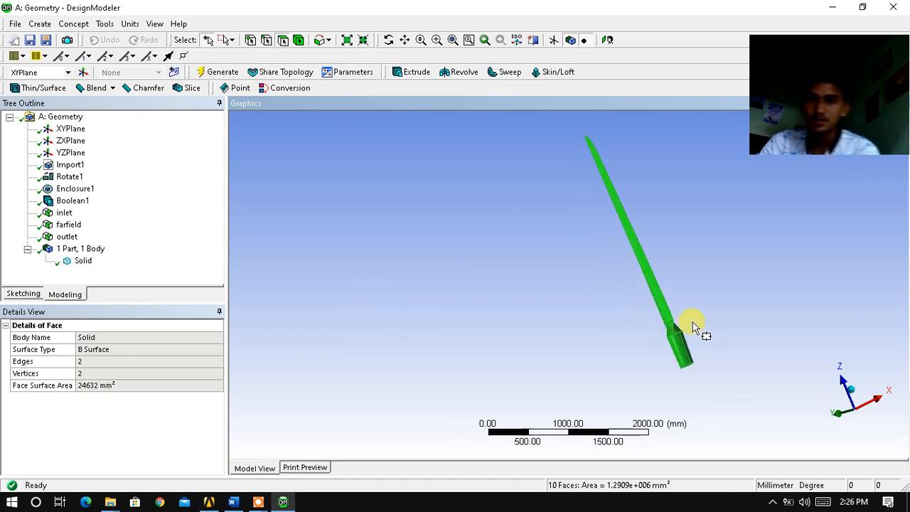
{"action": "scroll", "coordinate": [694, 334], "scroll_direction": "down", "scroll_amount": 2}
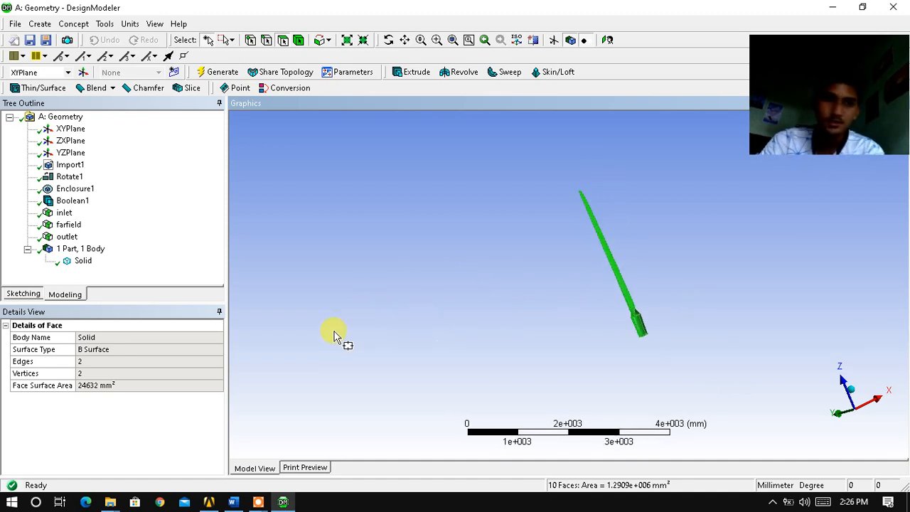
Create a named selection called blade from the selected blade faces and generate it.
{"action": "right_click", "coordinate": [608, 264]}
{"action": "left_click", "coordinate": [651, 463]}
{"action": "left_click", "coordinate": [128, 348]}
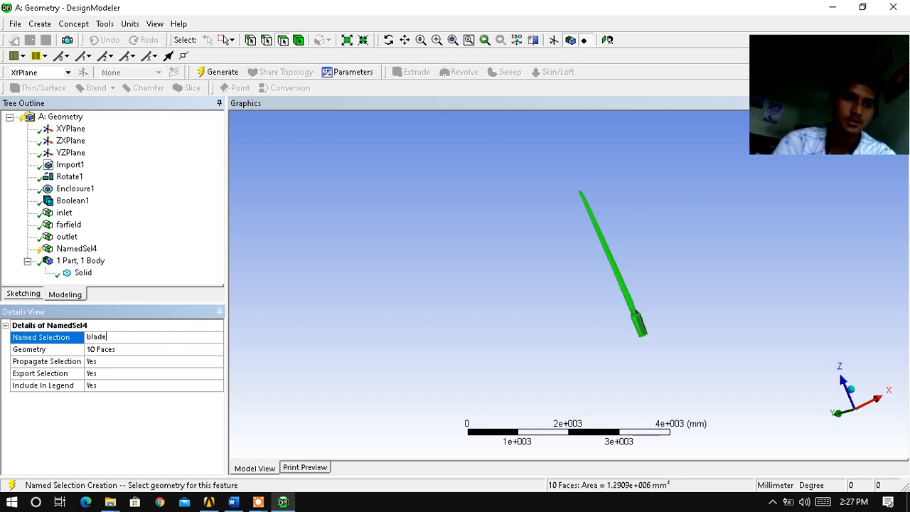
{"action": "key", "text": "Return"}
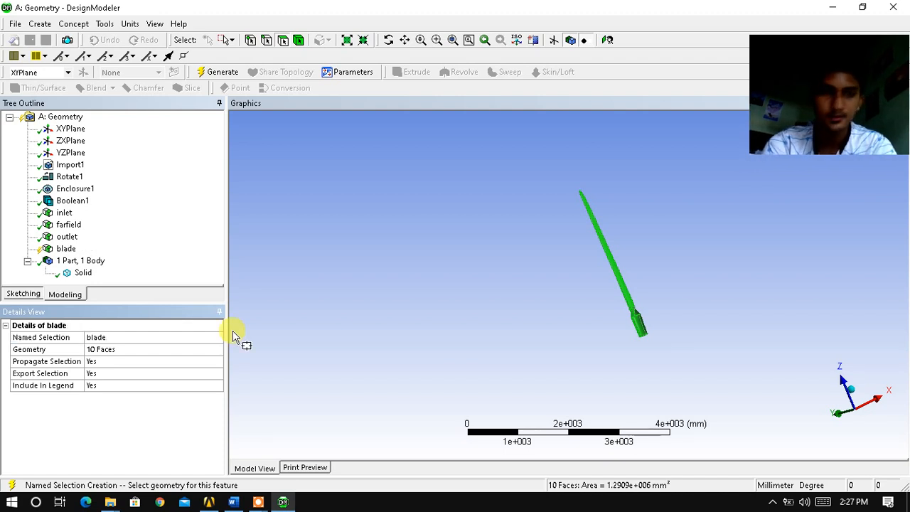
{"action": "left_click", "coordinate": [217, 73]}
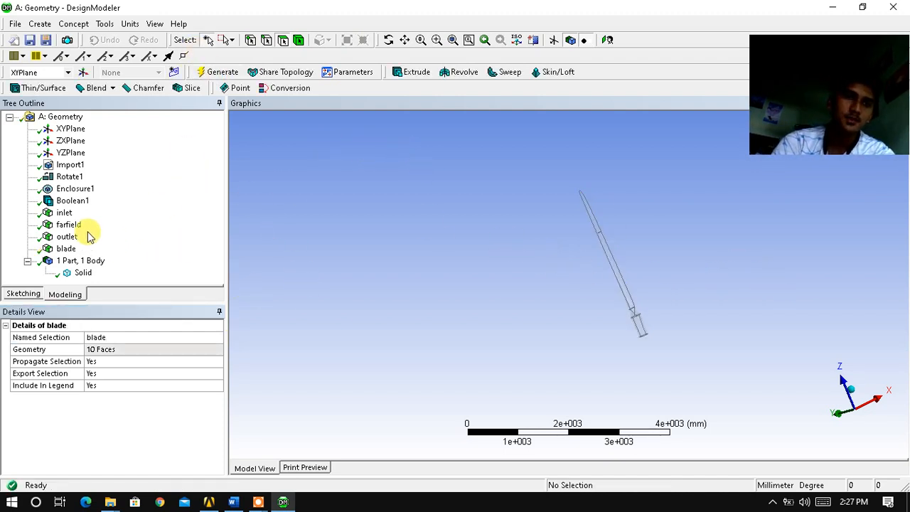
Show the hidden faces of the outlet, farfield and inlet named selections together.
{"action": "left_click", "coordinate": [66, 237]}
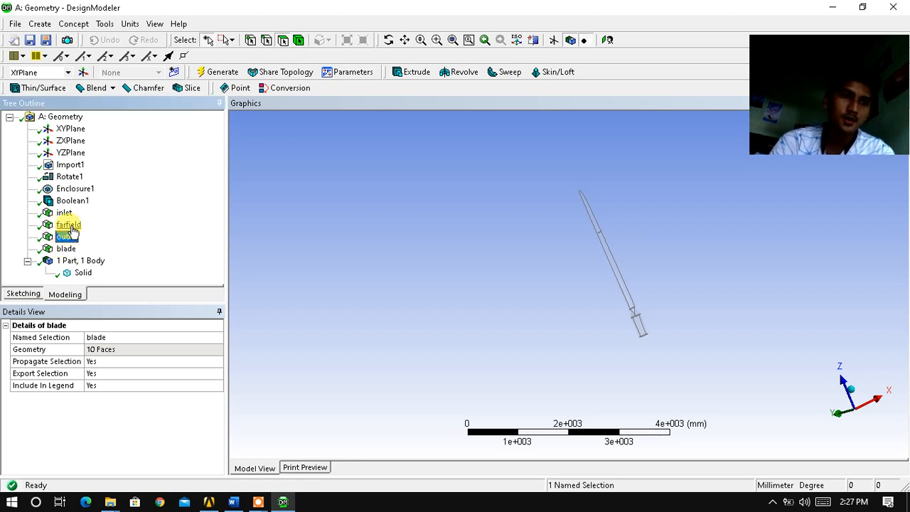
{"action": "left_click", "coordinate": [68, 225], "text": "ctrl"}
{"action": "left_click", "coordinate": [65, 213], "text": "ctrl"}
{"action": "right_click", "coordinate": [68, 219]}
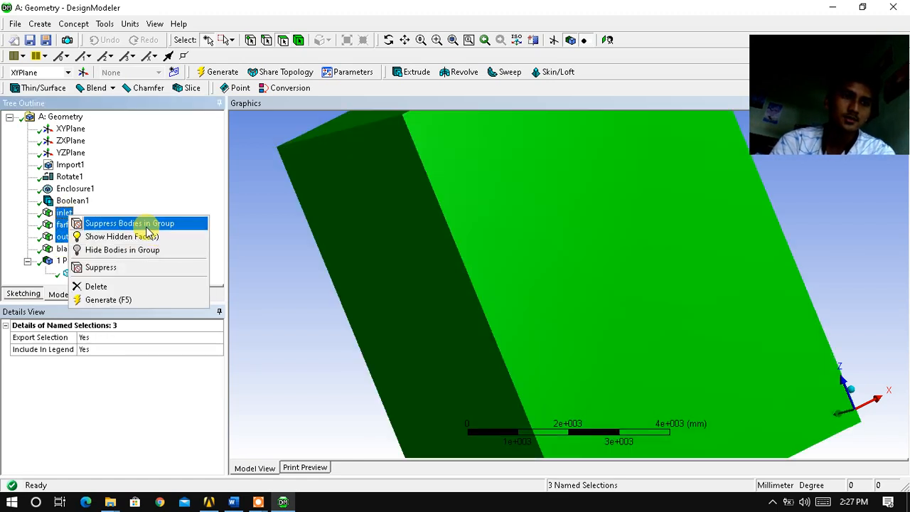
{"action": "left_click", "coordinate": [139, 239]}
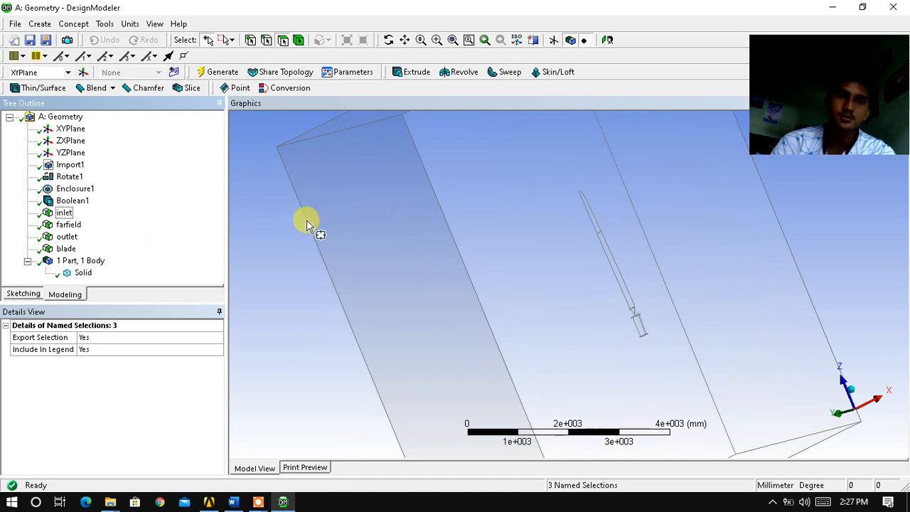
{"action": "scroll", "coordinate": [623, 237], "scroll_direction": "down", "scroll_amount": 2}
{"action": "scroll", "coordinate": [623, 237], "scroll_direction": "down", "scroll_amount": 3}
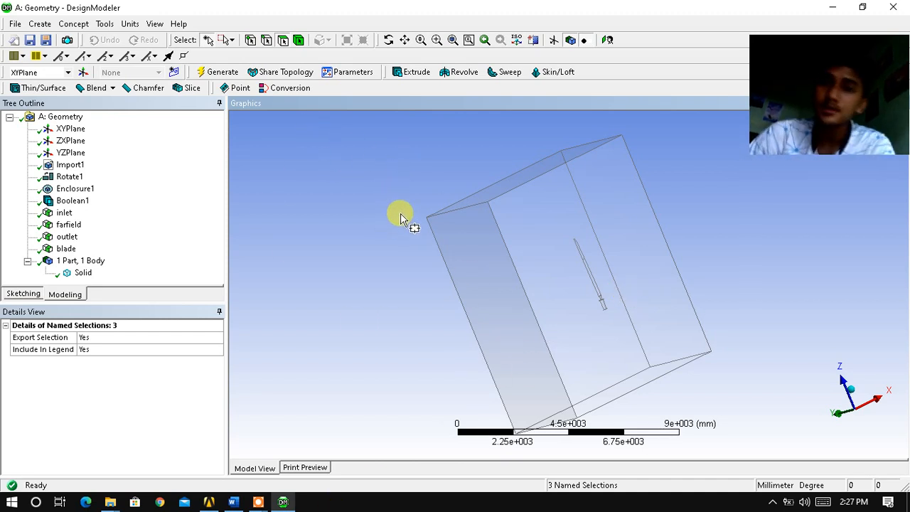
Close the geometry editor and switch to the Workbench project schematic.
{"action": "left_click", "coordinate": [893, 7]}
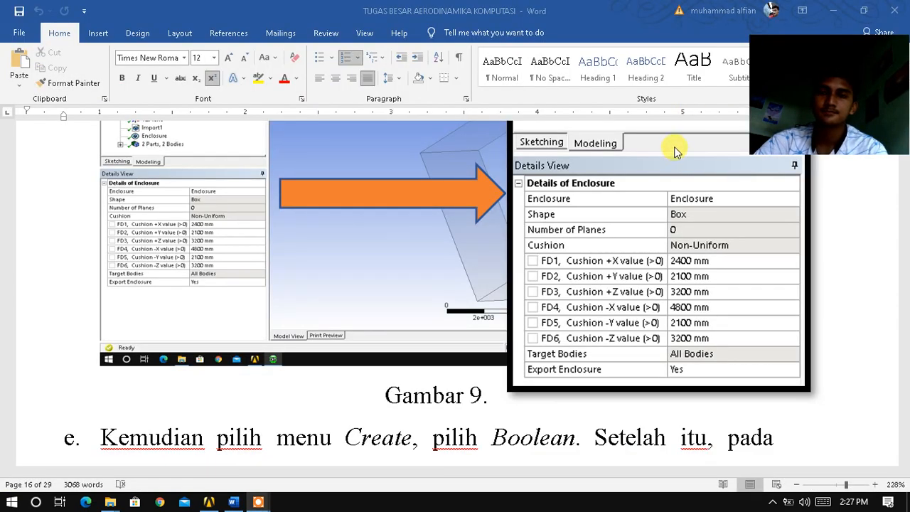
{"action": "left_click", "coordinate": [210, 501]}
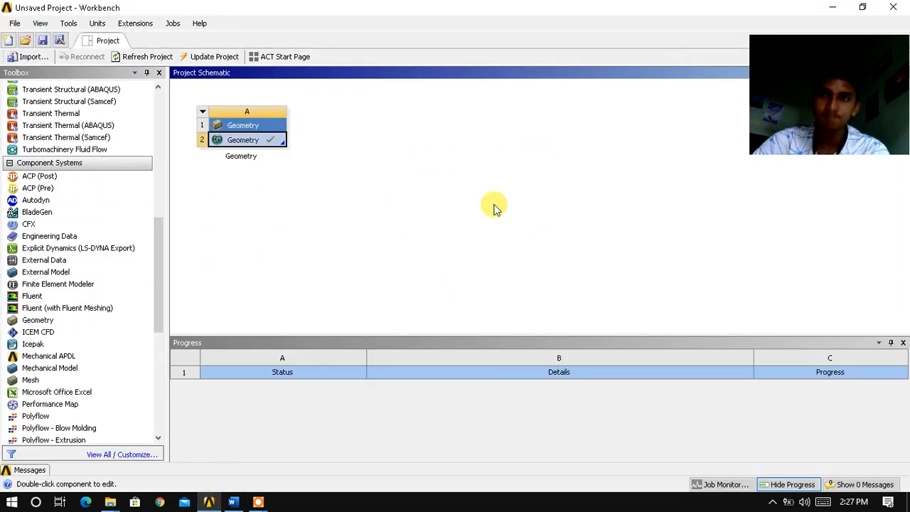
{"action": "left_click_drag", "start_coordinate": [829, 71], "coordinate": [849, 396]}
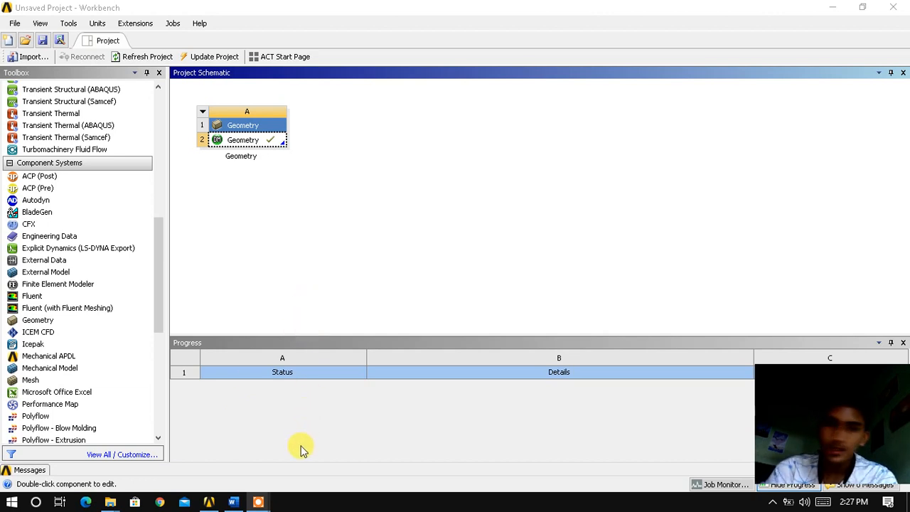
Add a standalone Mesh component system beside the Geometry system and link the existing geometry to its Geometry cell.
{"action": "left_click_drag", "start_coordinate": [158, 226], "coordinate": [159, 234]}
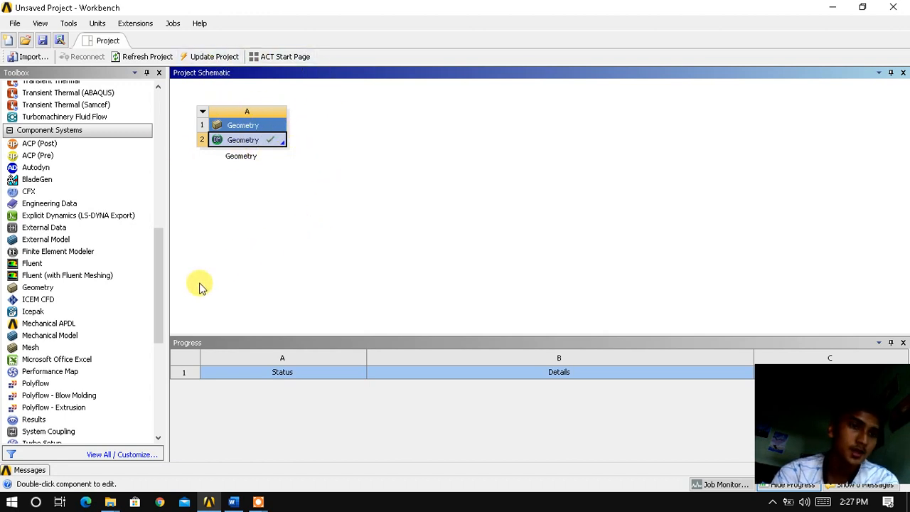
{"action": "left_click", "coordinate": [230, 261]}
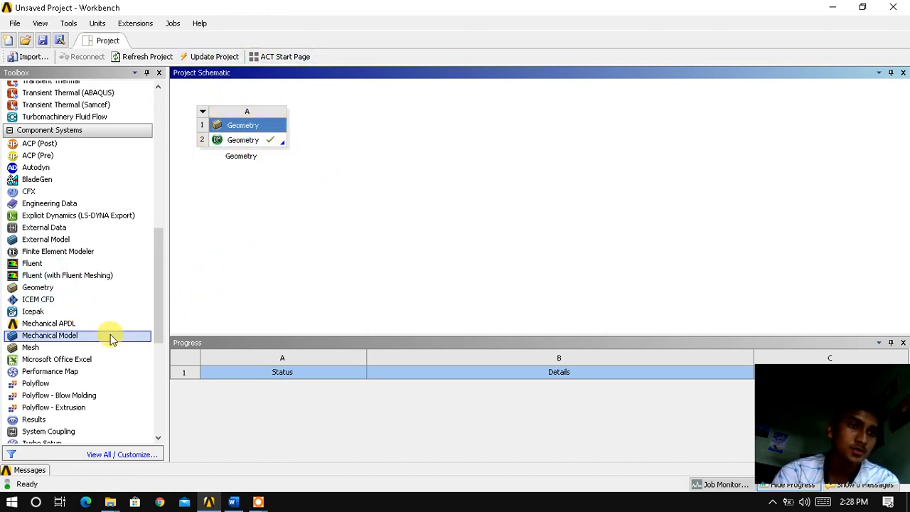
{"action": "left_click_drag", "start_coordinate": [78, 347], "coordinate": [411, 169]}
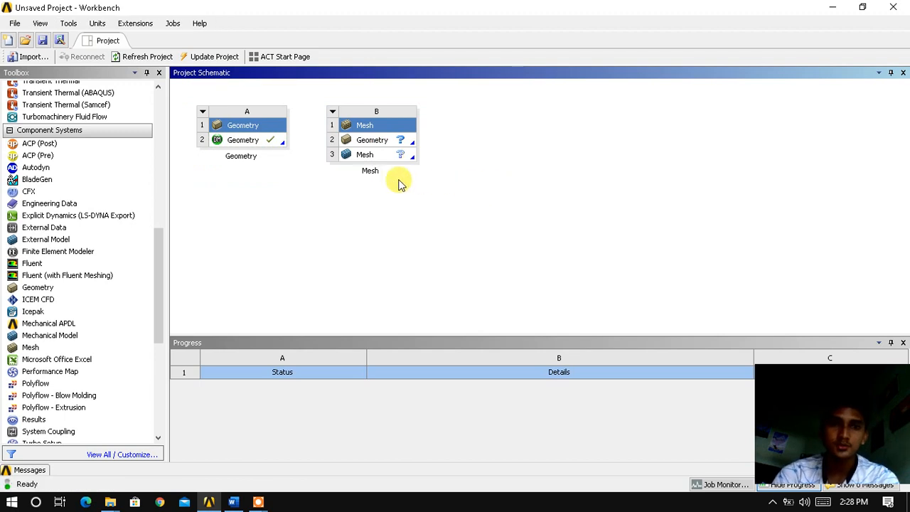
{"action": "left_click", "coordinate": [256, 142]}
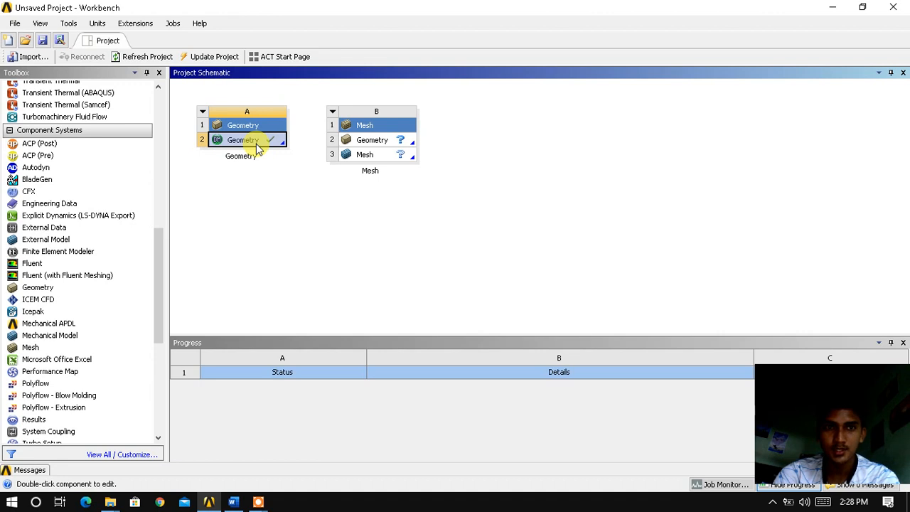
{"action": "left_click_drag", "start_coordinate": [260, 146], "coordinate": [378, 148]}
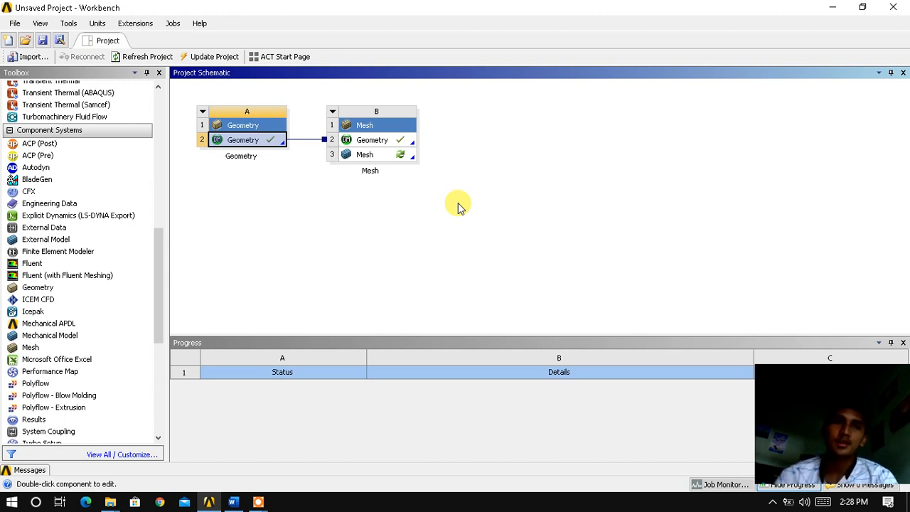
Open the Mesh cell for editing in the Meshing application and shrink the messages area to enlarge the model view.
{"action": "left_click", "coordinate": [390, 156]}
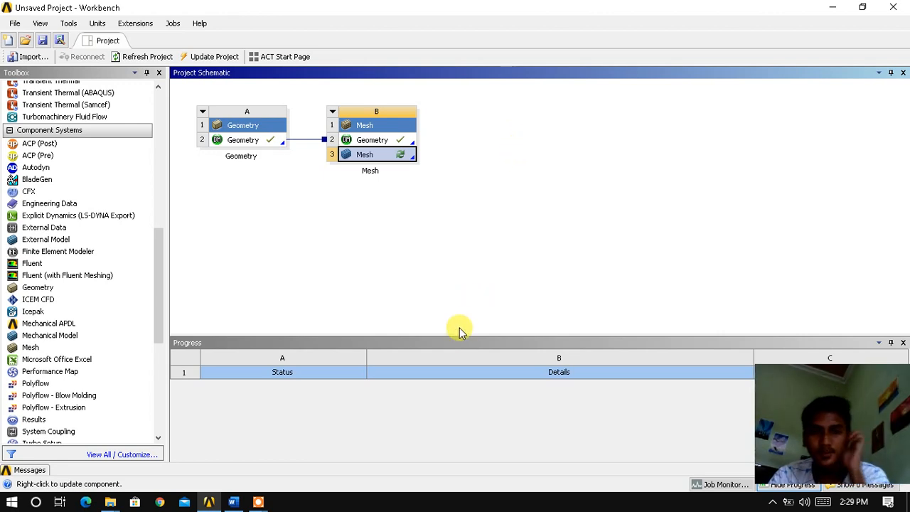
{"action": "right_click", "coordinate": [397, 155]}
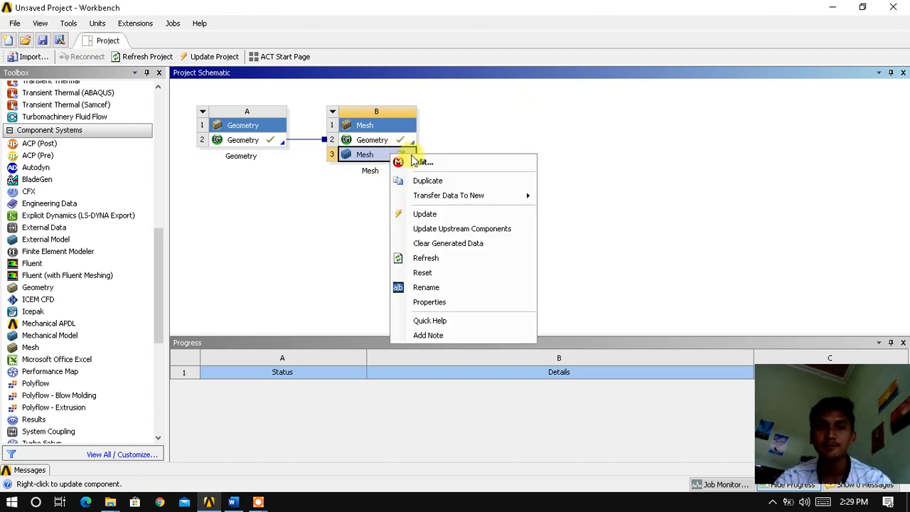
{"action": "left_click", "coordinate": [420, 163]}
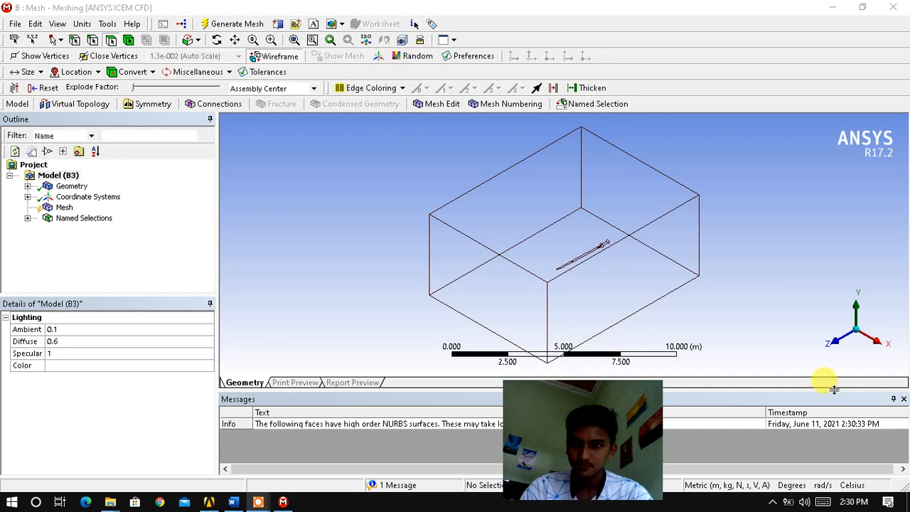
{"action": "left_click_drag", "start_coordinate": [837, 390], "coordinate": [833, 436]}
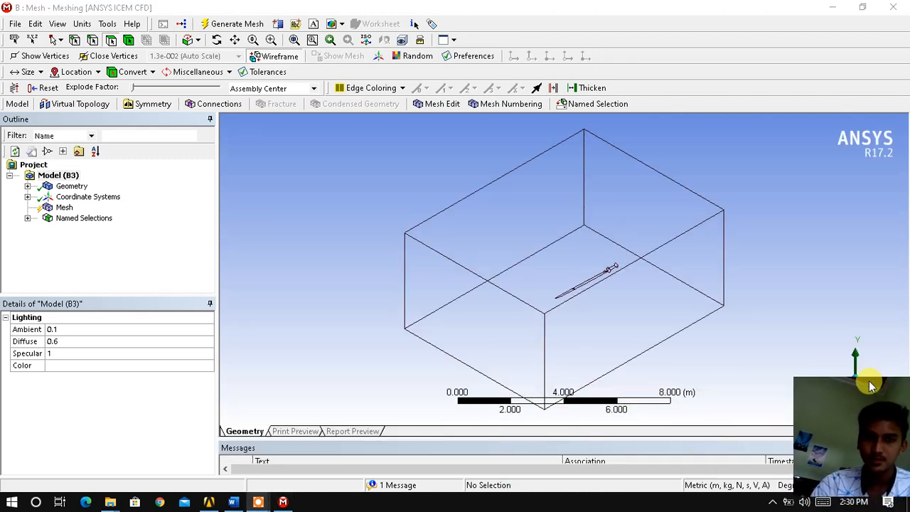
{"action": "left_click_drag", "start_coordinate": [831, 355], "coordinate": [815, 21]}
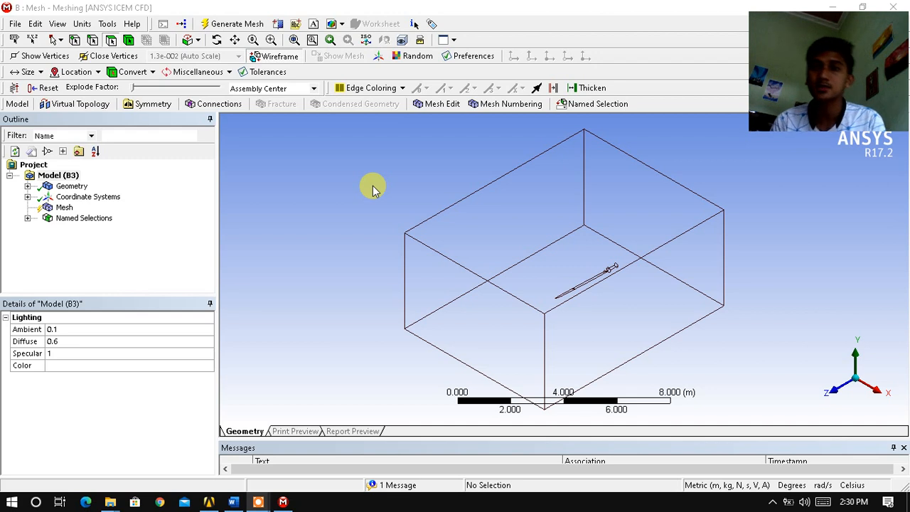
Set the mesh's physics preference to CFD and its solver preference to CFX.
{"action": "left_click", "coordinate": [63, 208]}
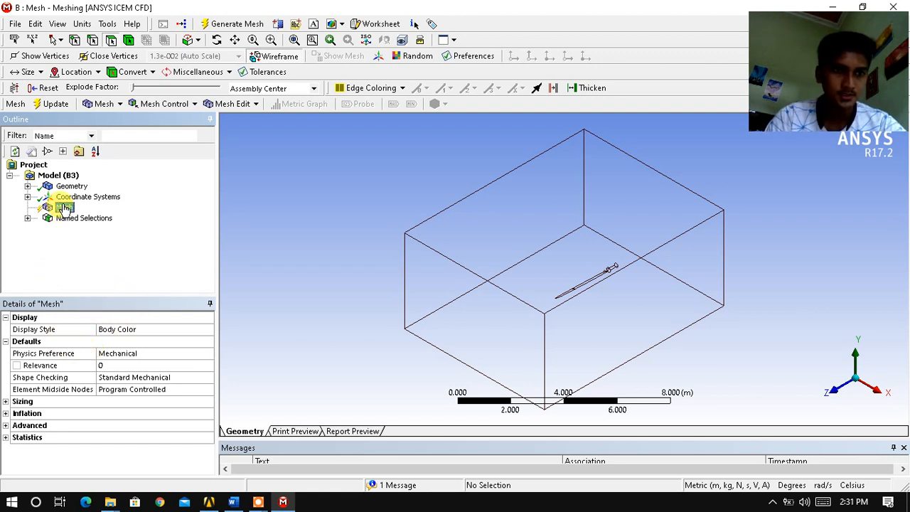
{"action": "left_click", "coordinate": [134, 355]}
{"action": "left_click", "coordinate": [207, 353]}
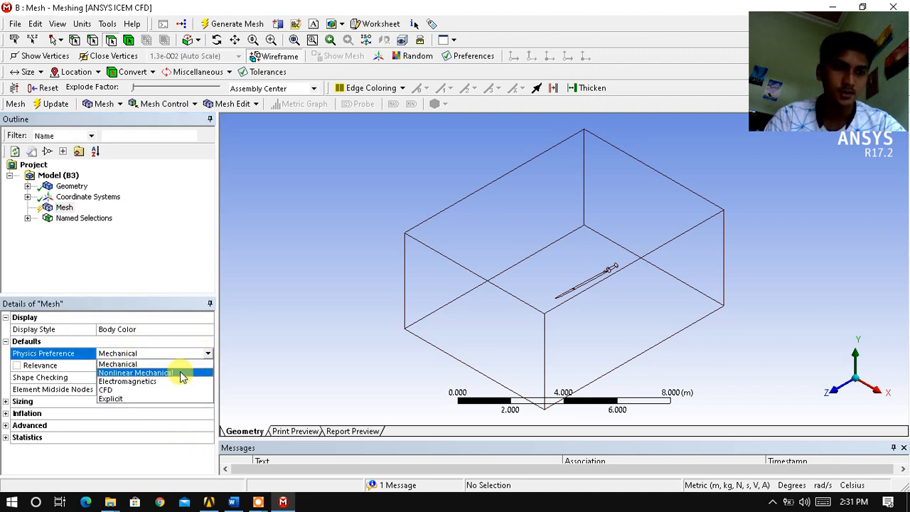
{"action": "left_click", "coordinate": [137, 390]}
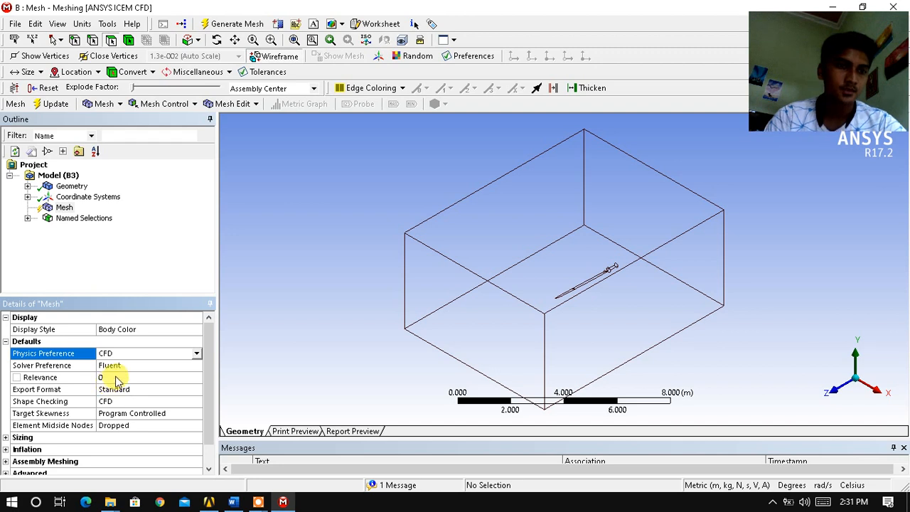
{"action": "left_click", "coordinate": [128, 364]}
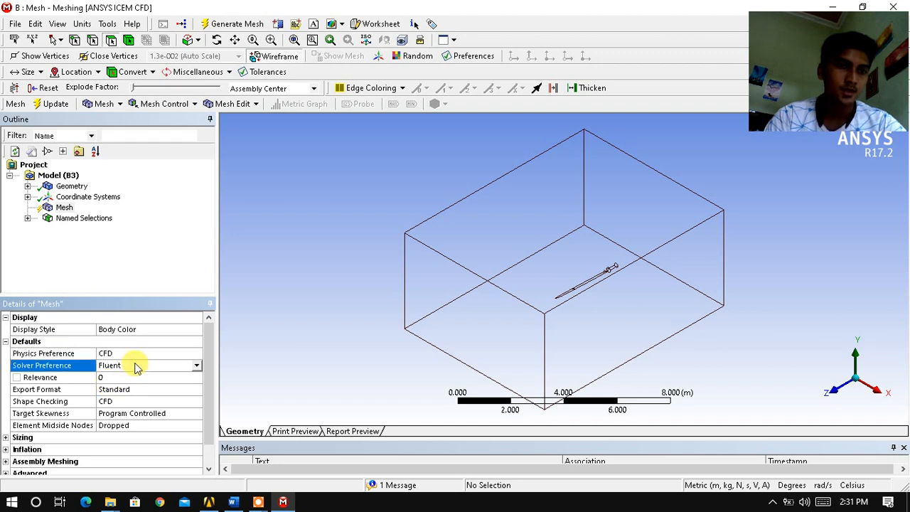
{"action": "left_click", "coordinate": [198, 367]}
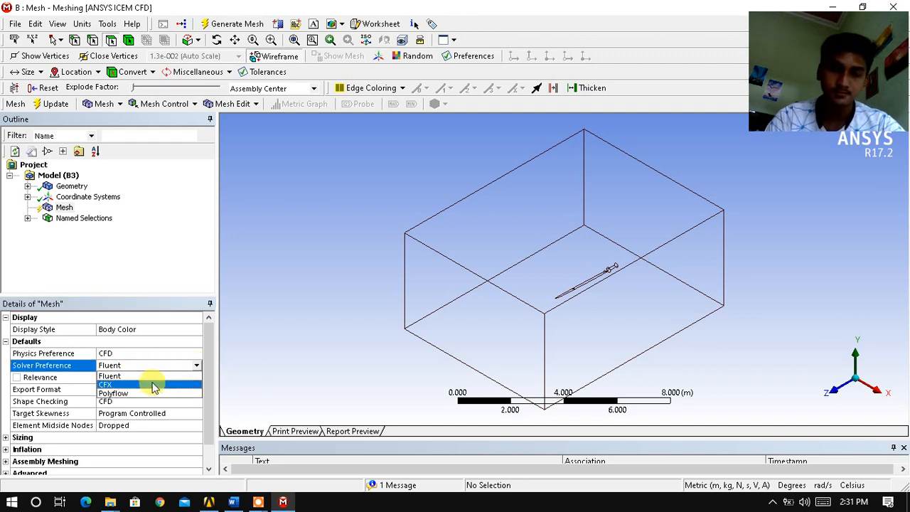
{"action": "left_click", "coordinate": [152, 384]}
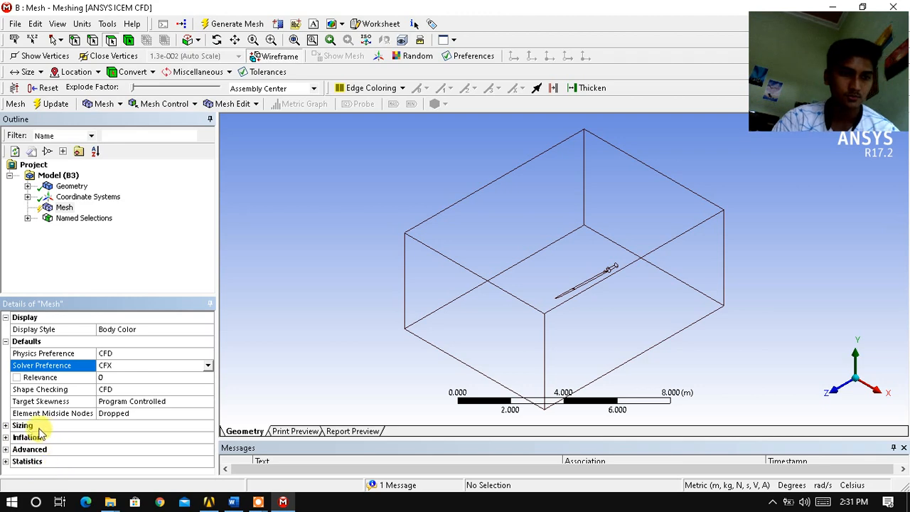
Open the mesh's sizing settings and choose Curvature as the size function.
{"action": "left_click", "coordinate": [12, 427]}
{"action": "scroll", "coordinate": [142, 406], "scroll_direction": "down", "scroll_amount": 3}
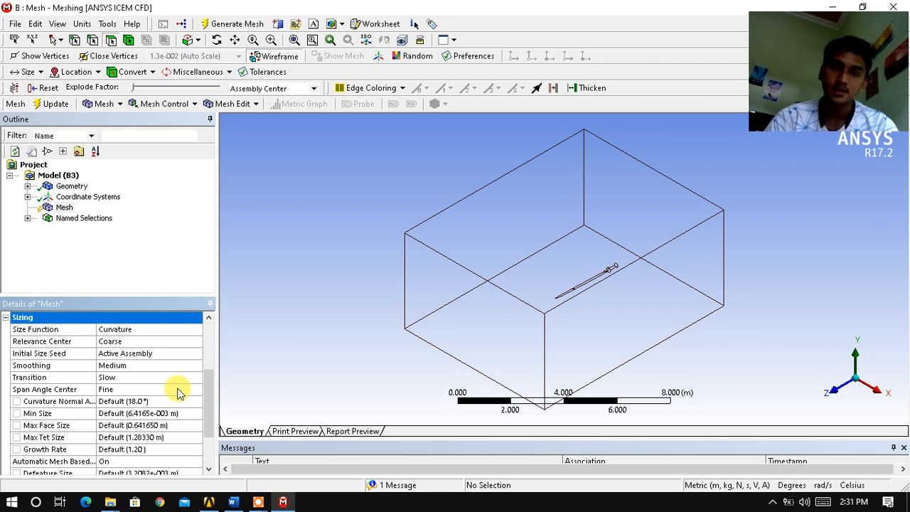
{"action": "scroll", "coordinate": [156, 395], "scroll_direction": "up", "scroll_amount": 1}
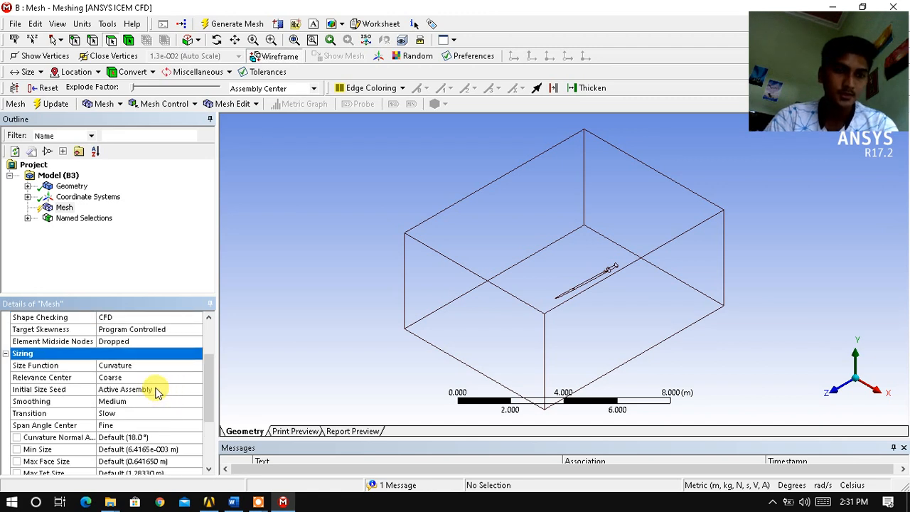
{"action": "scroll", "coordinate": [132, 372], "scroll_direction": "down", "scroll_amount": 1}
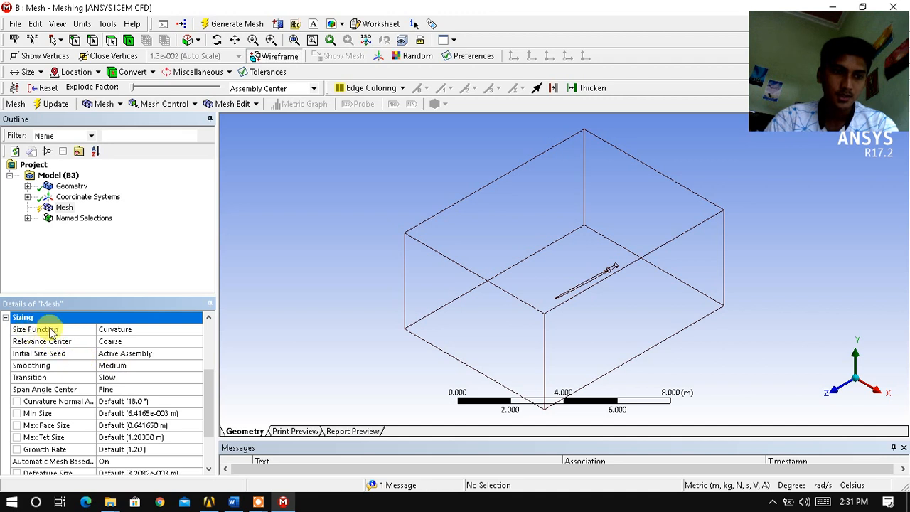
{"action": "left_click", "coordinate": [128, 330]}
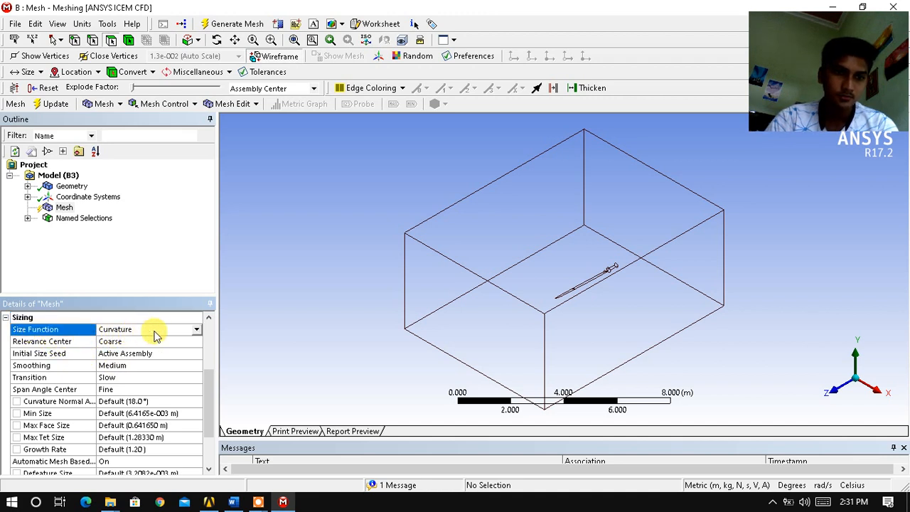
{"action": "left_click", "coordinate": [196, 331]}
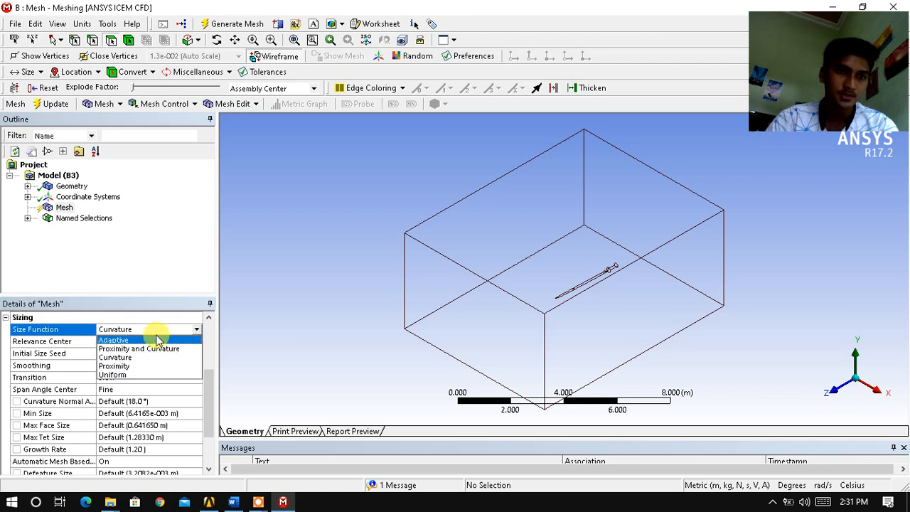
{"action": "left_click", "coordinate": [114, 359]}
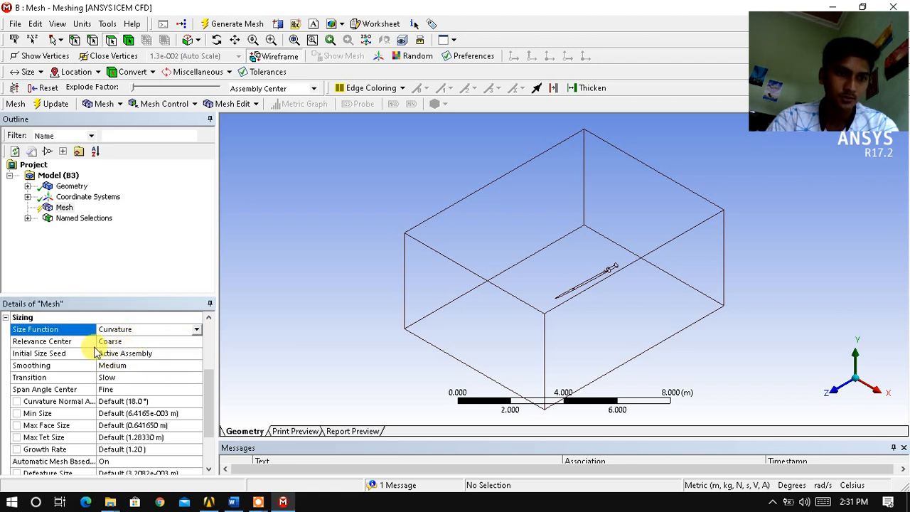
Choose Coarse as the relevance center in the mesh sizing settings.
{"action": "left_click", "coordinate": [140, 342]}
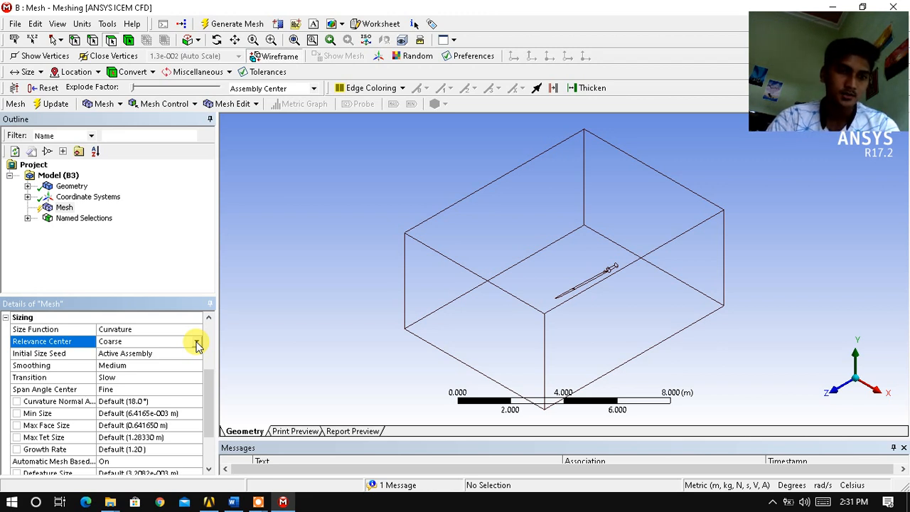
{"action": "left_click", "coordinate": [197, 344]}
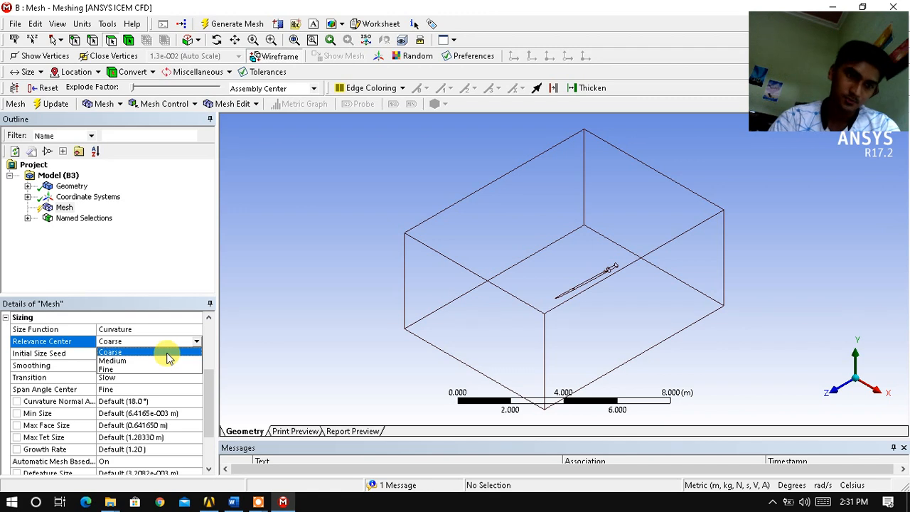
{"action": "left_click", "coordinate": [167, 353]}
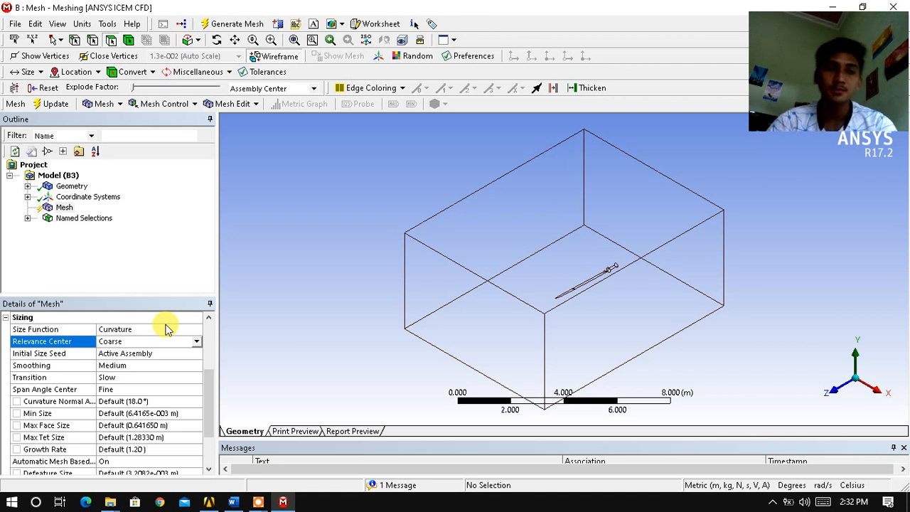
{"action": "left_click", "coordinate": [198, 344]}
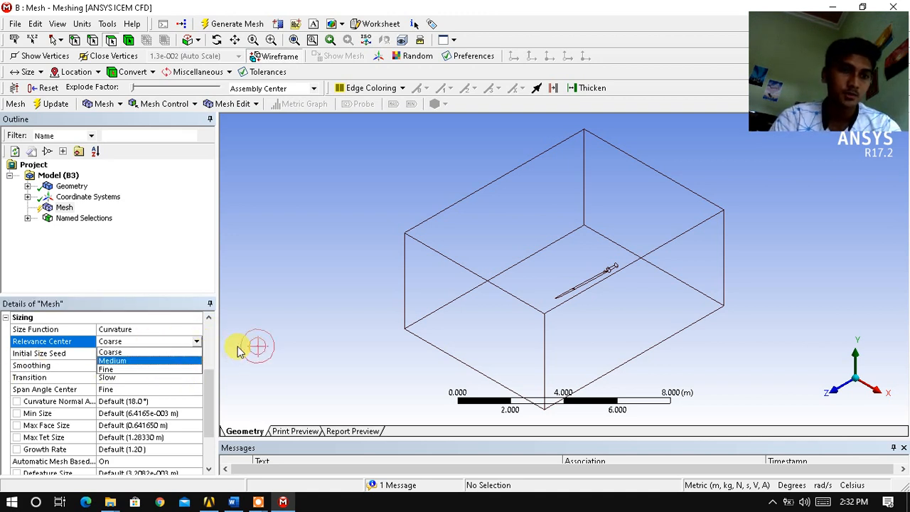
{"action": "left_click", "coordinate": [165, 355]}
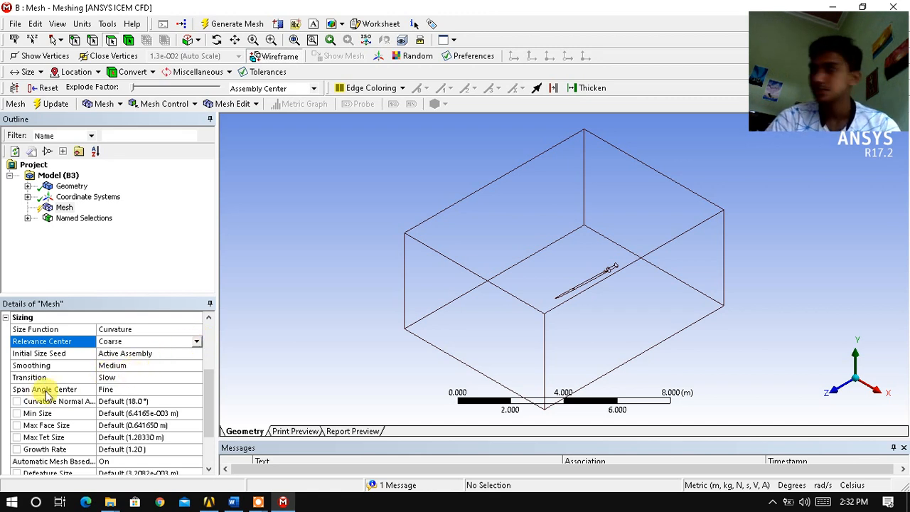
Review the remaining sizing values and generate the mesh for the blade's fluid domain.
{"action": "scroll", "coordinate": [126, 394], "scroll_direction": "down", "scroll_amount": 2}
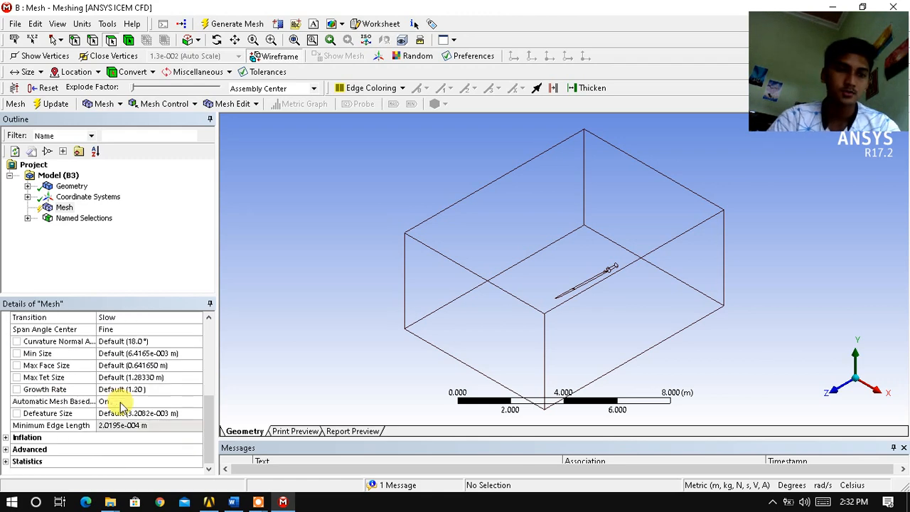
{"action": "scroll", "coordinate": [148, 419], "scroll_direction": "up", "scroll_amount": 3}
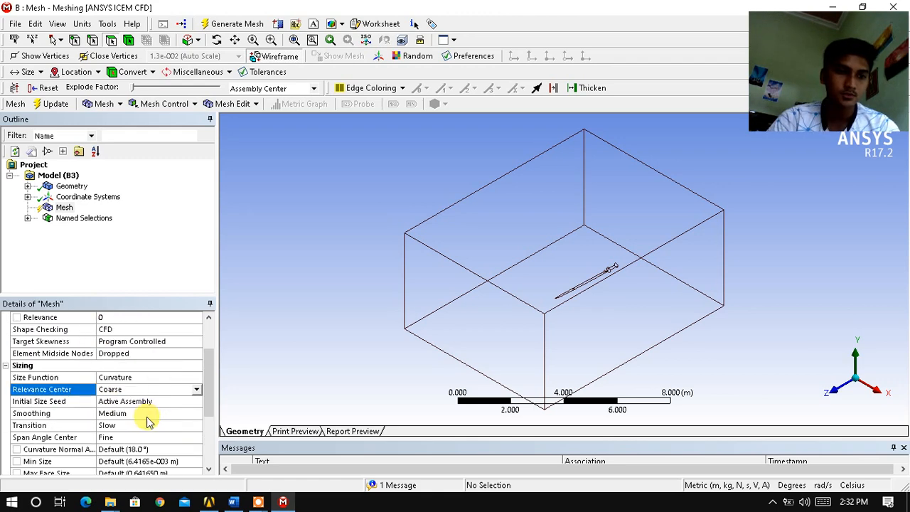
{"action": "left_click", "coordinate": [106, 258]}
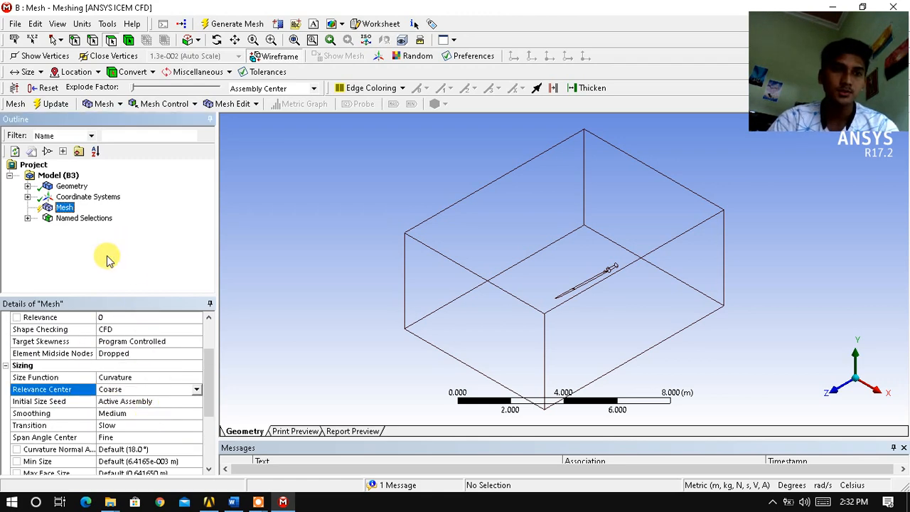
{"action": "left_click", "coordinate": [236, 25]}
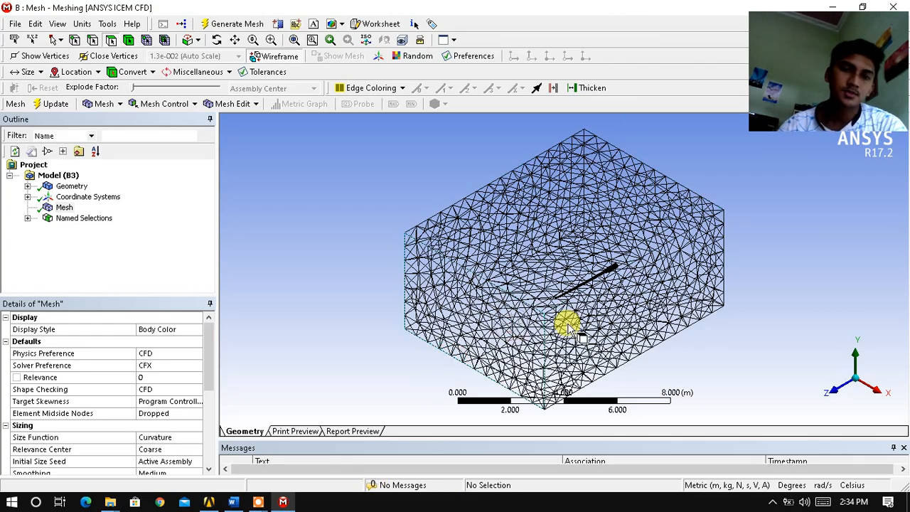
Examine the generated mesh of the domain and the refined elements along the blade surface up close.
{"action": "scroll", "coordinate": [593, 348], "scroll_direction": "up", "scroll_amount": 5}
{"action": "scroll", "coordinate": [502, 331], "scroll_direction": "down", "scroll_amount": 4}
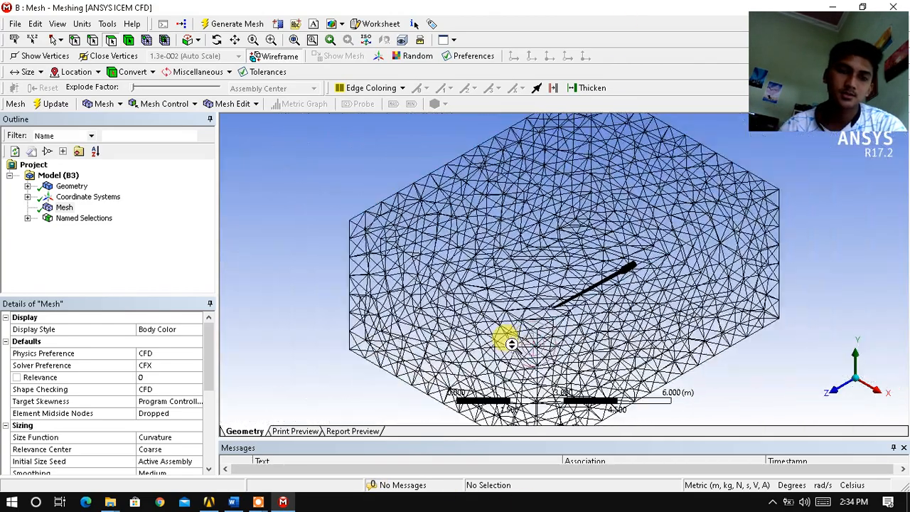
{"action": "middle_click_drag", "start_coordinate": [661, 309], "coordinate": [614, 358]}
{"action": "scroll", "coordinate": [614, 357], "scroll_direction": "up", "scroll_amount": 12}
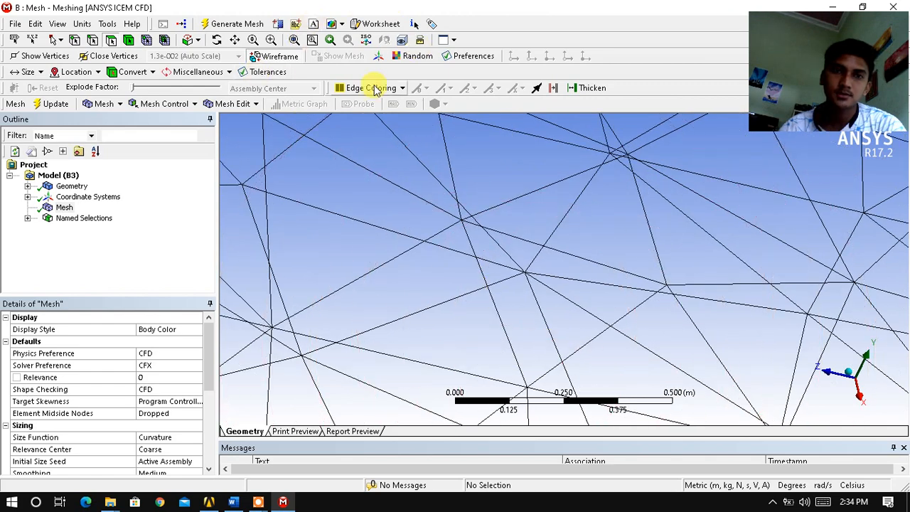
{"action": "scroll", "coordinate": [538, 318], "scroll_direction": "down", "scroll_amount": 4}
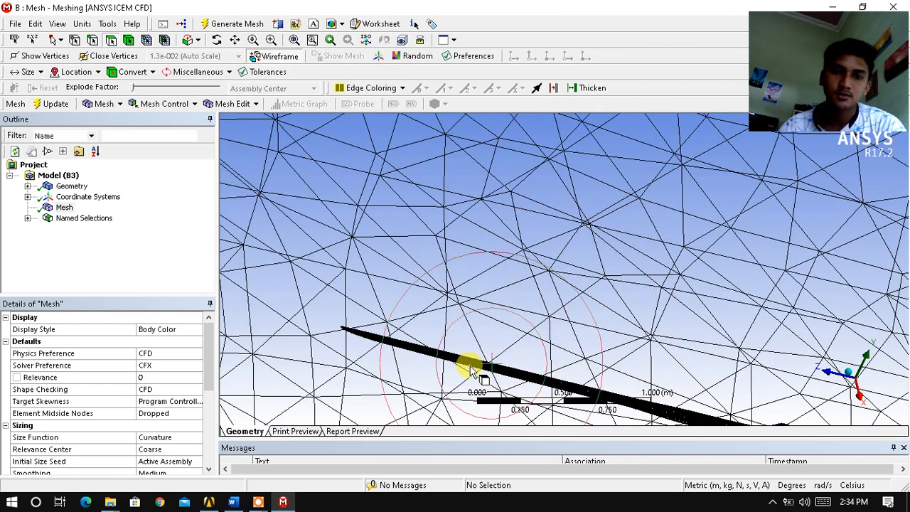
{"action": "scroll", "coordinate": [466, 376], "scroll_direction": "up", "scroll_amount": 2}
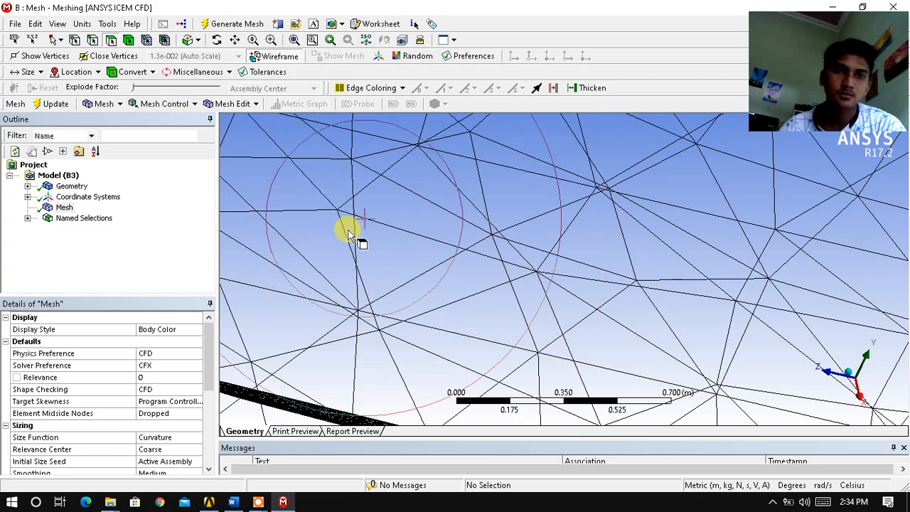
{"action": "scroll", "coordinate": [354, 264], "scroll_direction": "down", "scroll_amount": 2}
{"action": "left_click", "coordinate": [234, 41]}
{"action": "left_click_drag", "start_coordinate": [437, 294], "coordinate": [576, 291]}
{"action": "scroll", "coordinate": [576, 291], "scroll_direction": "up", "scroll_amount": 10}
{"action": "scroll", "coordinate": [576, 288], "scroll_direction": "down", "scroll_amount": 9}
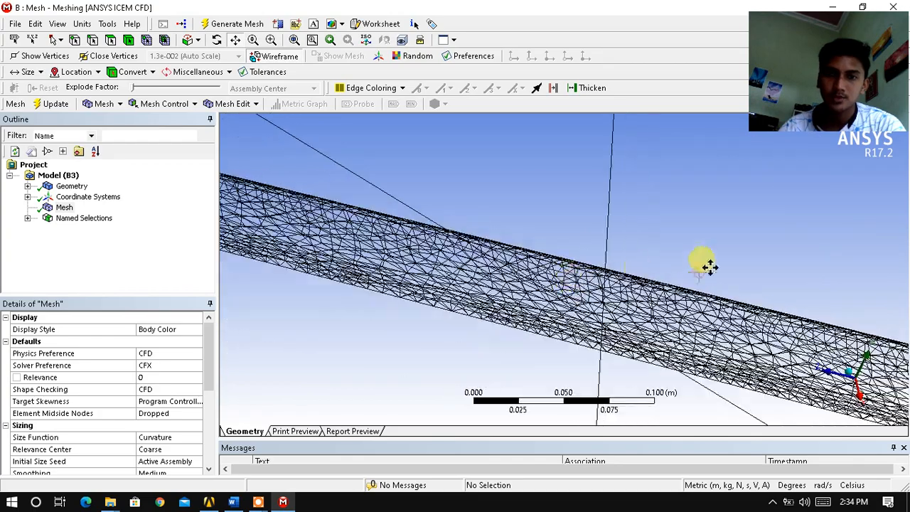
{"action": "left_click_drag", "start_coordinate": [777, 336], "coordinate": [697, 203]}
{"action": "scroll", "coordinate": [656, 325], "scroll_direction": "up", "scroll_amount": 6}
{"action": "scroll", "coordinate": [417, 308], "scroll_direction": "down", "scroll_amount": 15}
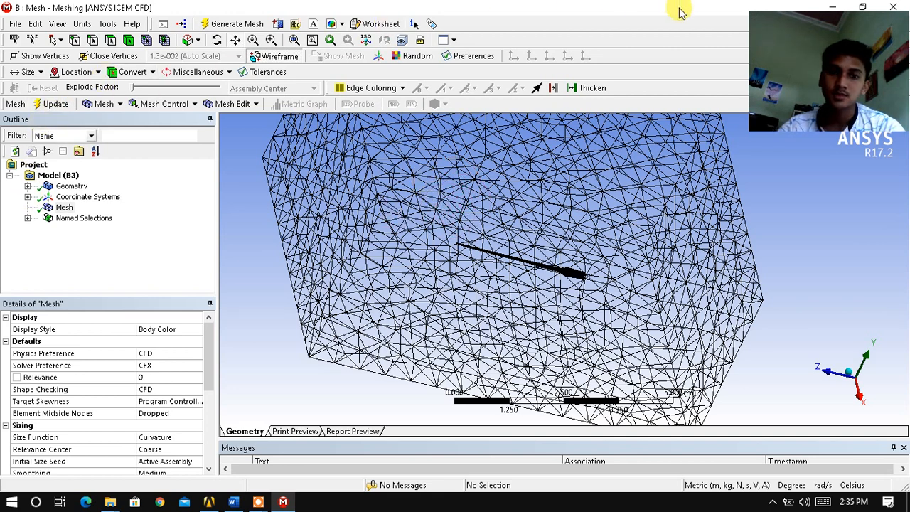
Close the Meshing application and return to the Workbench project schematic.
{"action": "left_click_drag", "start_coordinate": [808, 17], "coordinate": [808, 367]}
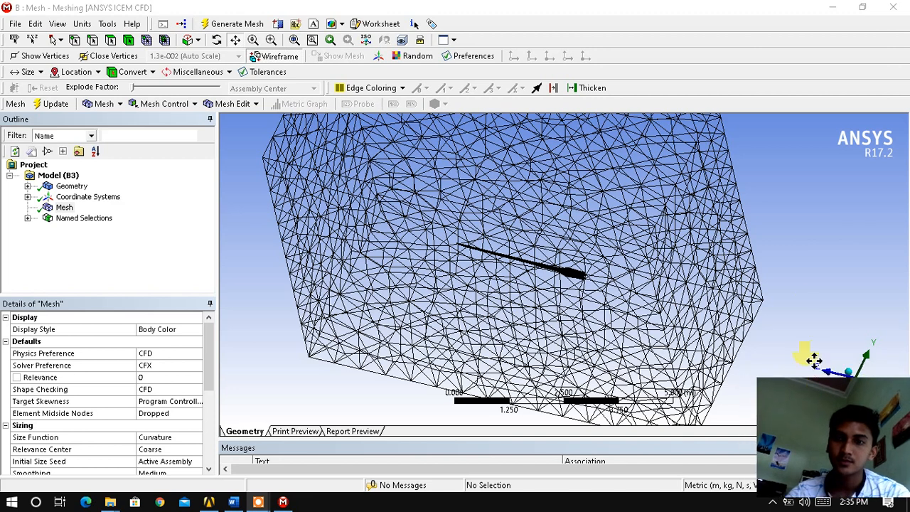
{"action": "left_click", "coordinate": [897, 13]}
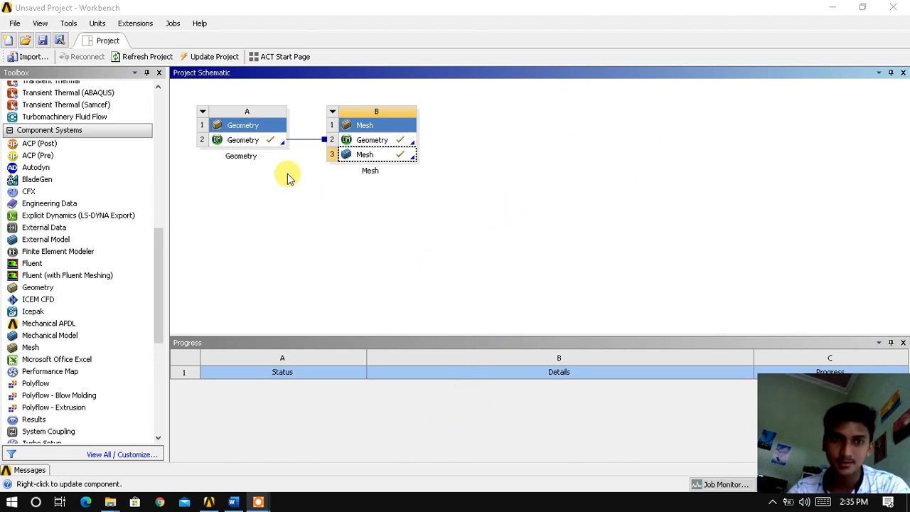
{"action": "left_click", "coordinate": [419, 231]}
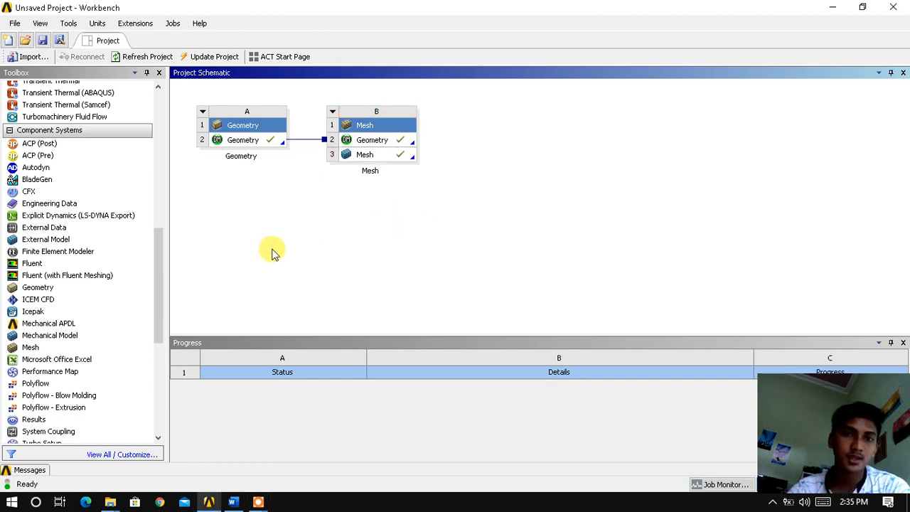
Add a CFX component system beside the Mesh system and link the Mesh cell to its Setup cell.
{"action": "mouse_move", "coordinate": [162, 267]}
{"action": "left_mouse_down"}
{"action": "mouse_move", "coordinate": [150, 338]}
{"action": "mouse_move", "coordinate": [169, 260]}
{"action": "left_mouse_up"}
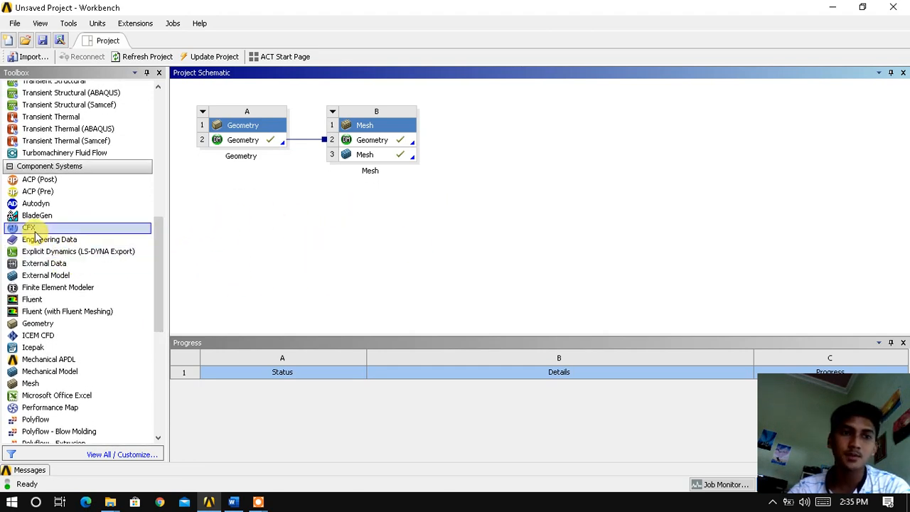
{"action": "left_click_drag", "start_coordinate": [32, 231], "coordinate": [477, 139]}
{"action": "left_click", "coordinate": [436, 224]}
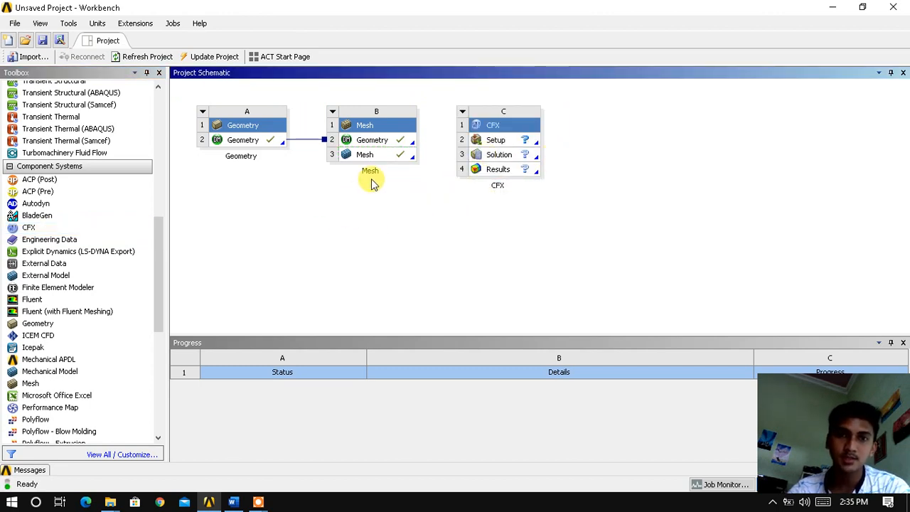
{"action": "left_click_drag", "start_coordinate": [372, 157], "coordinate": [495, 140]}
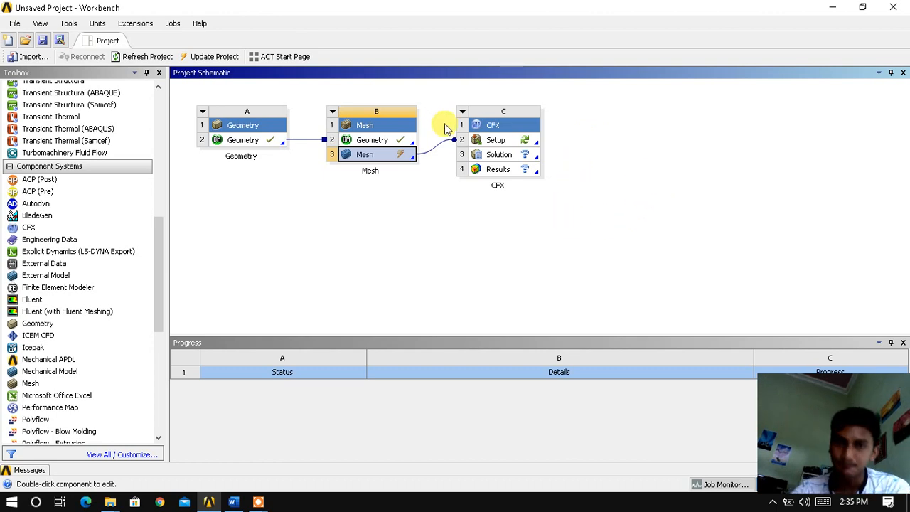
Open the CFX system's Setup cell for editing.
{"action": "left_click", "coordinate": [492, 139]}
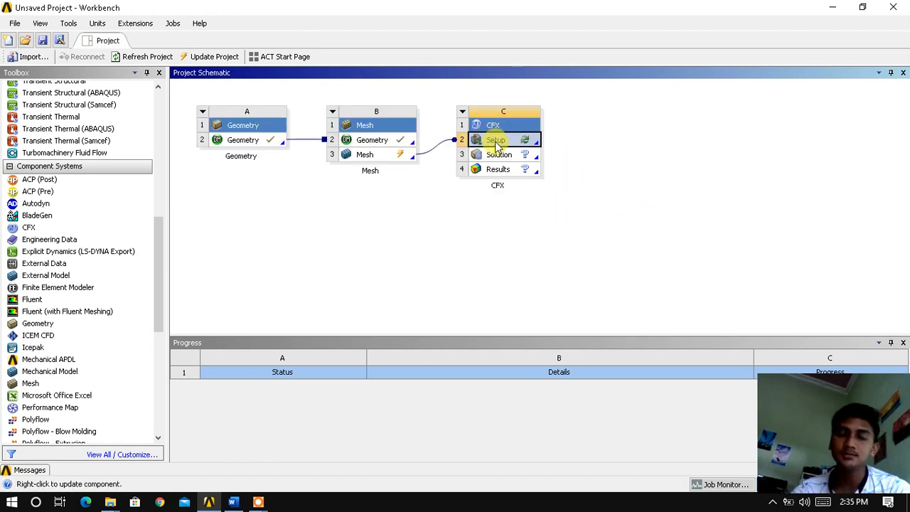
{"action": "right_click", "coordinate": [498, 145]}
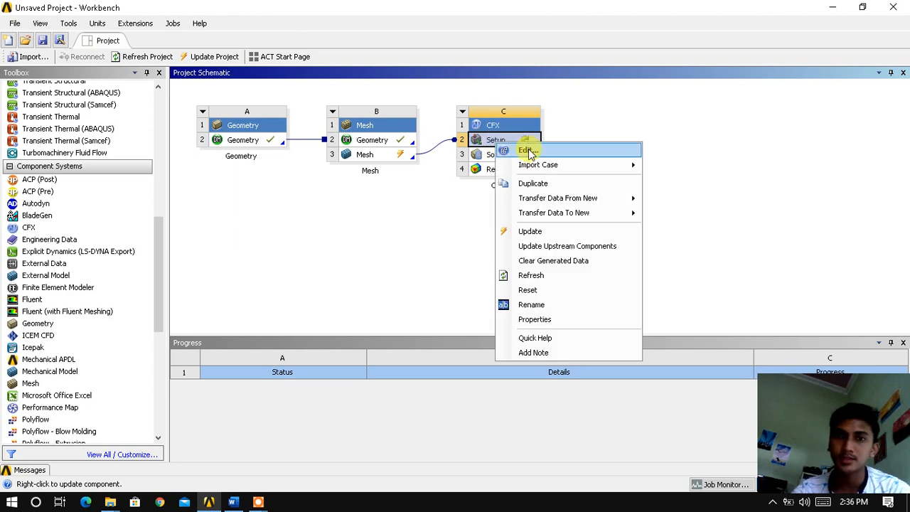
{"action": "left_click", "coordinate": [517, 150]}
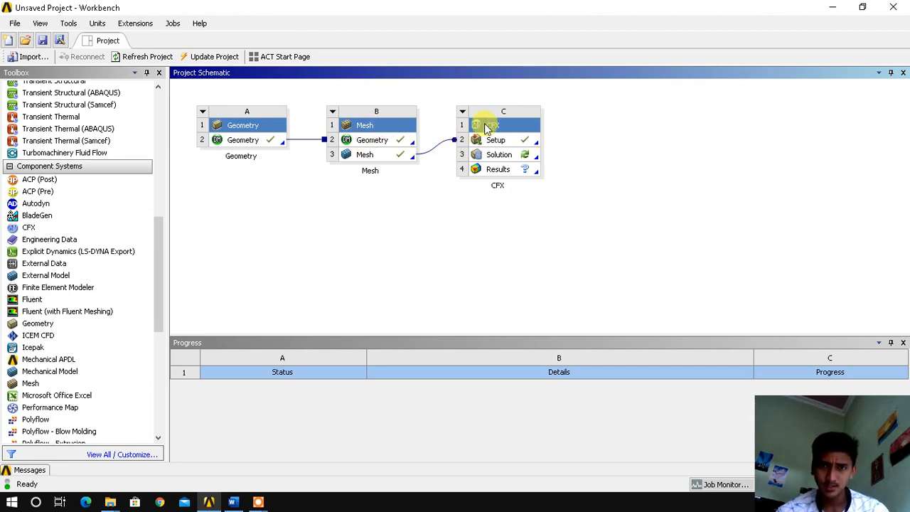
Delete the CFX system from the project schematic.
{"action": "left_click", "coordinate": [463, 113]}
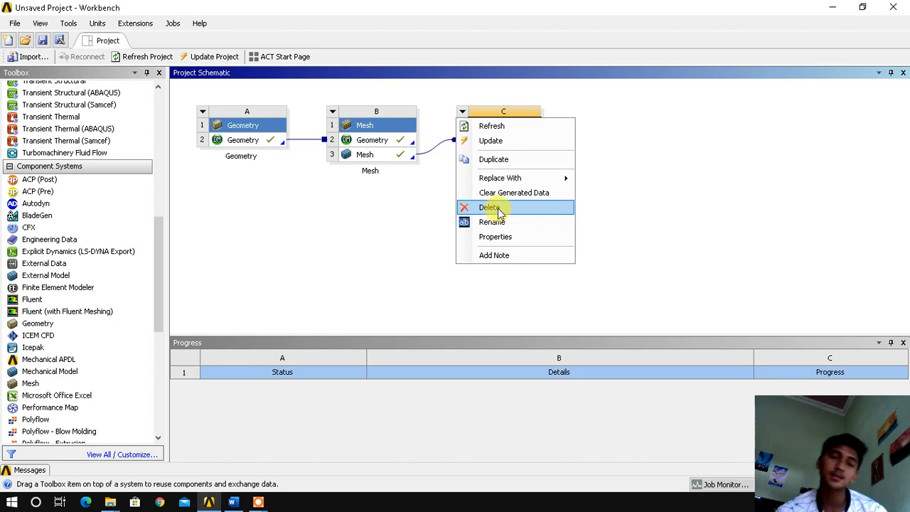
{"action": "left_click", "coordinate": [491, 207]}
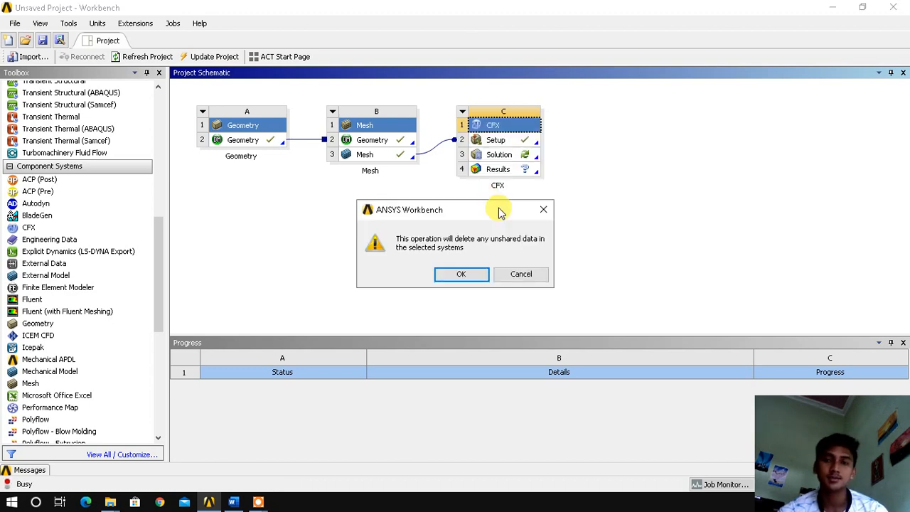
{"action": "left_click", "coordinate": [467, 276]}
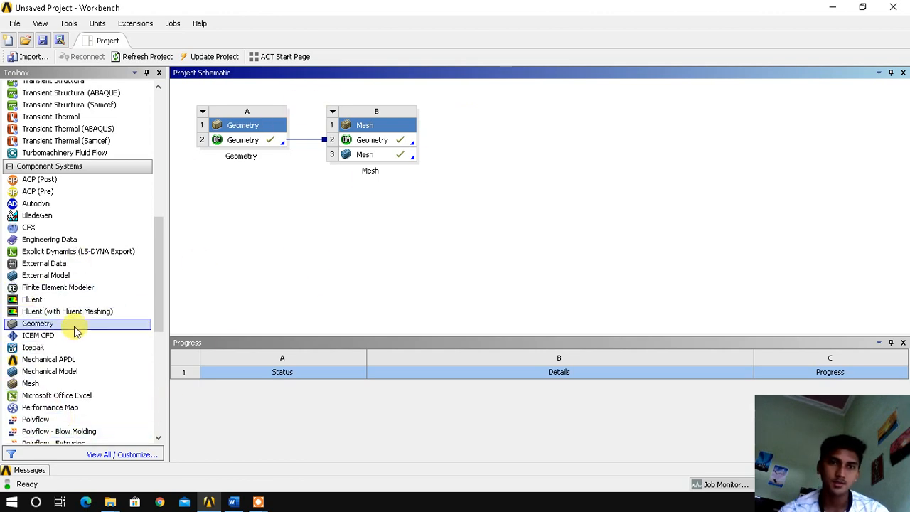
Place a fresh CFX component system beside the Mesh system and connect the Mesh cell to its Setup cell.
{"action": "left_click_drag", "start_coordinate": [81, 229], "coordinate": [475, 159]}
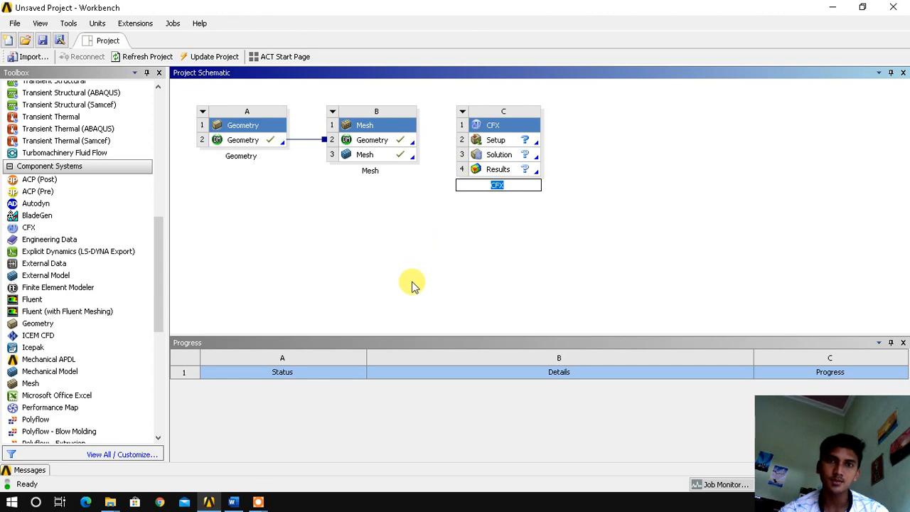
{"action": "left_click_drag", "start_coordinate": [400, 151], "coordinate": [487, 141]}
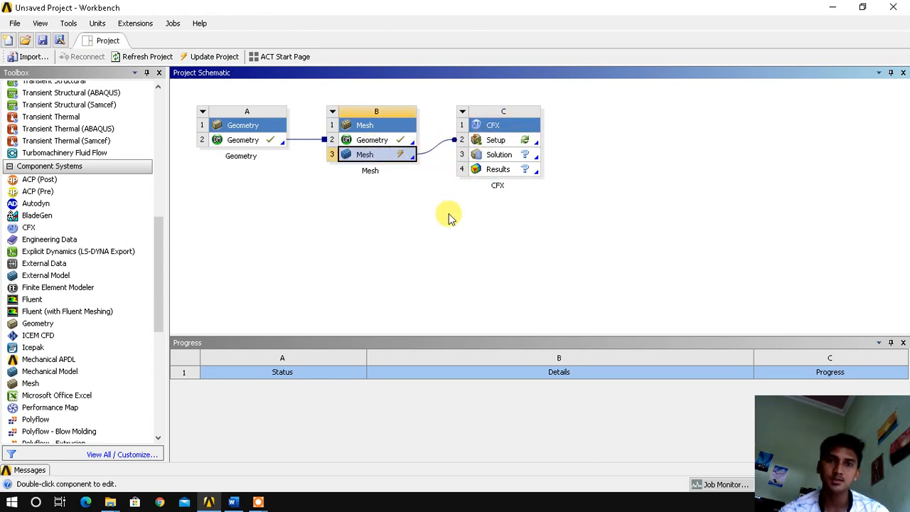
Update the Mesh cell of the Mesh system in the project schematic.
{"action": "left_click", "coordinate": [401, 156]}
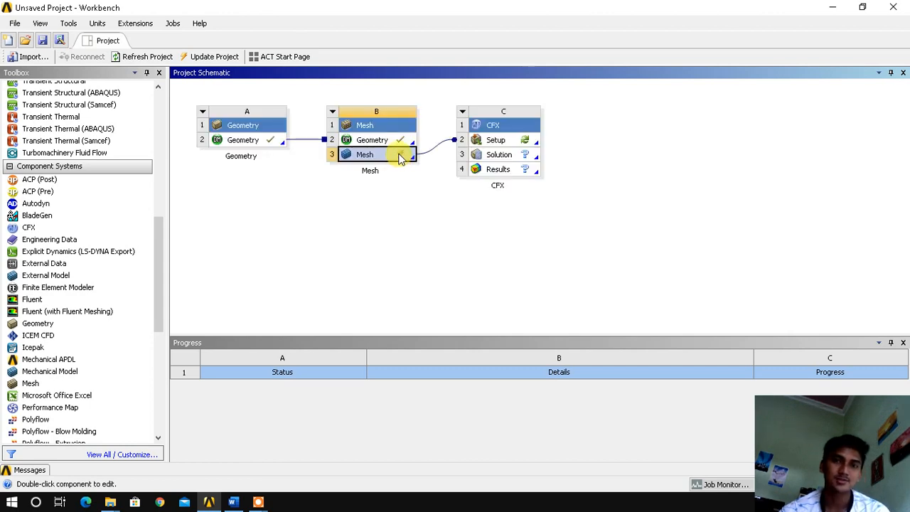
{"action": "right_click", "coordinate": [400, 157]}
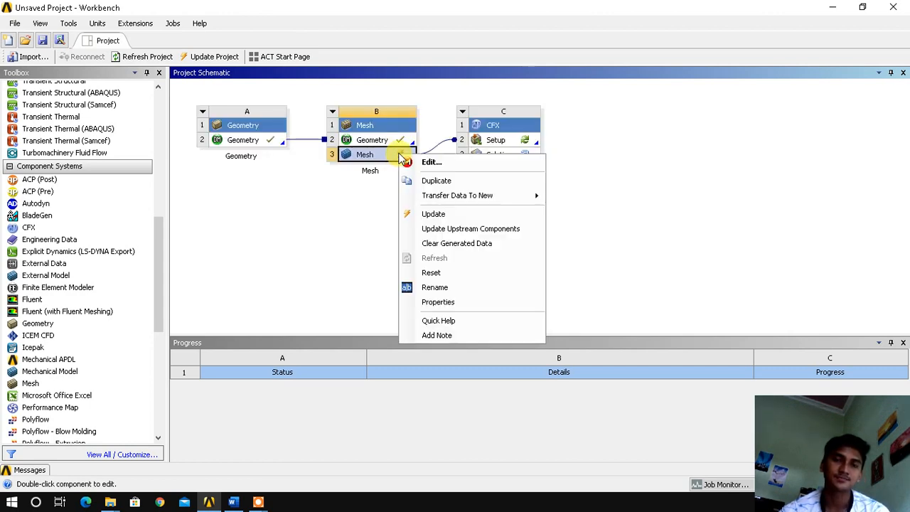
{"action": "left_click", "coordinate": [420, 214]}
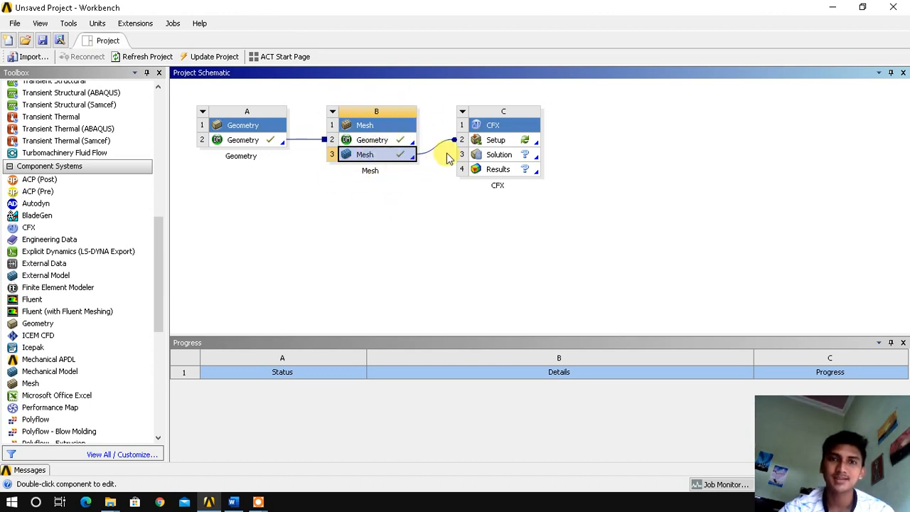
Open the CFX system's Setup cell in CFX-Pre and maximize its window.
{"action": "left_click", "coordinate": [499, 146]}
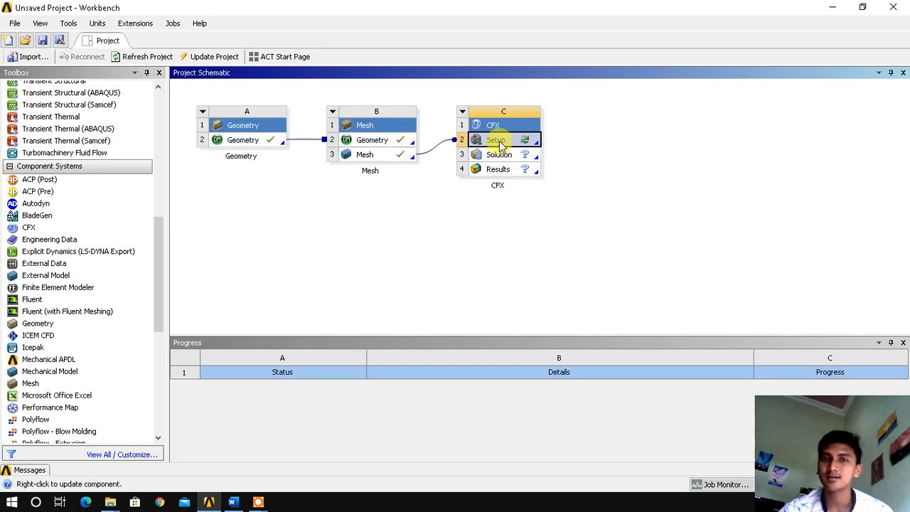
{"action": "right_click", "coordinate": [541, 144]}
{"action": "left_click", "coordinate": [559, 151]}
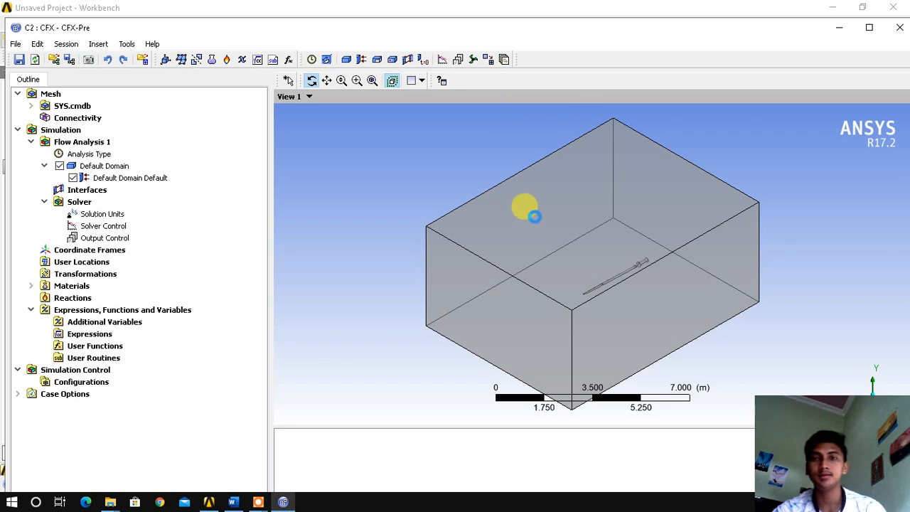
{"action": "double_click", "coordinate": [466, 30]}
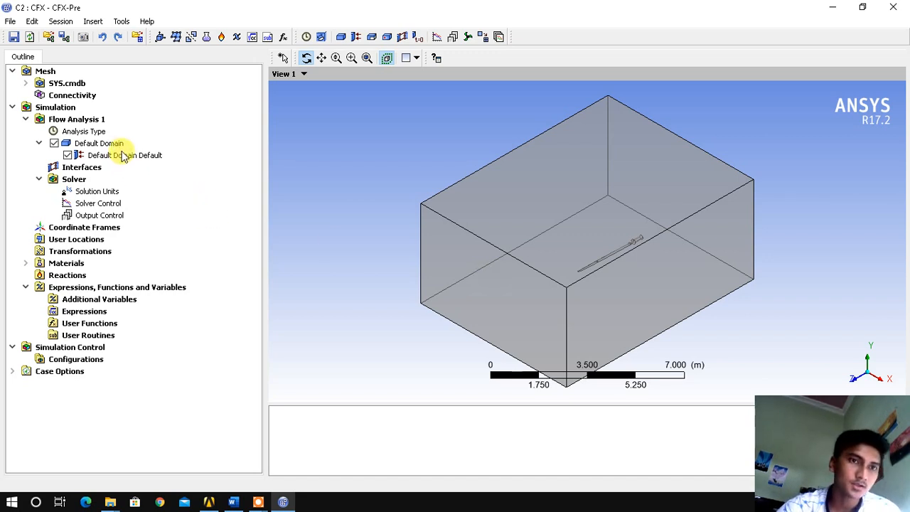
Open Default Domain under Flow Analysis 1 for editing.
{"action": "left_click", "coordinate": [117, 147]}
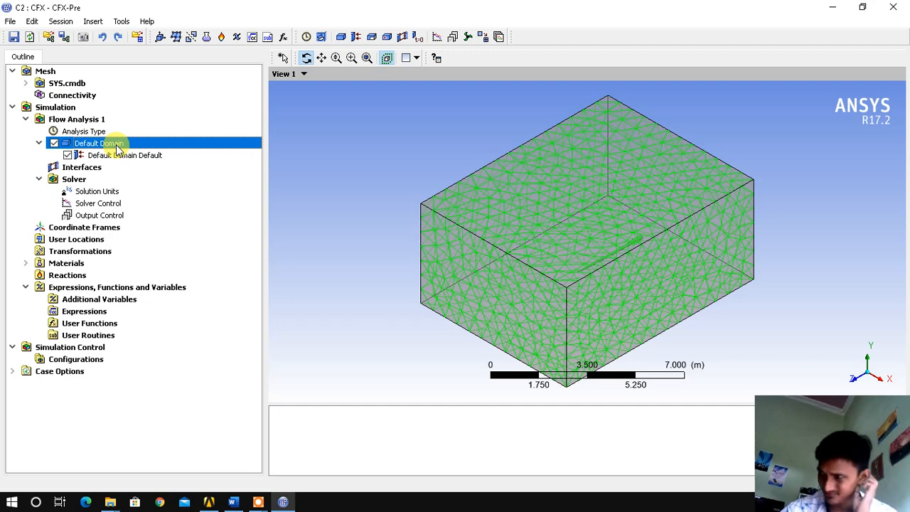
{"action": "right_click", "coordinate": [118, 147]}
{"action": "left_click", "coordinate": [126, 155]}
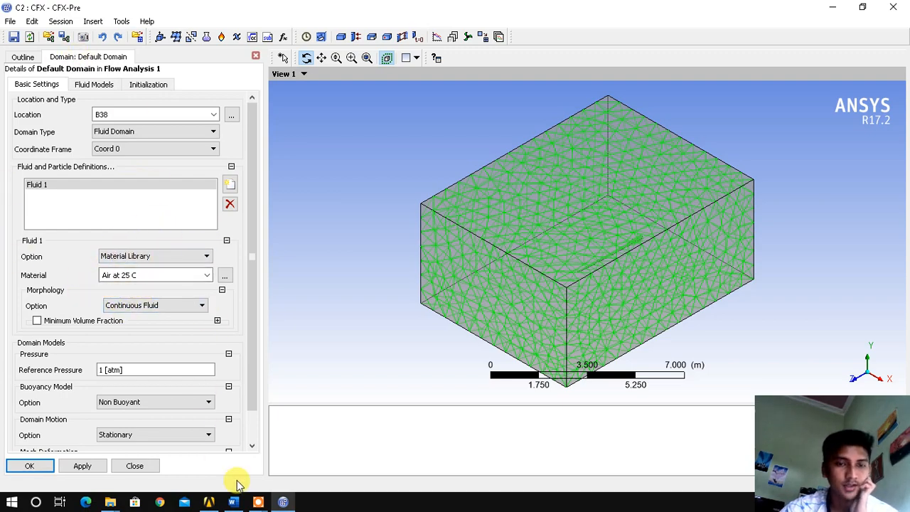
Look up the air density, temperature and pressure in the Word report and compare them with the domain's basic and fluid model settings.
{"action": "left_click", "coordinate": [234, 502]}
{"action": "scroll", "coordinate": [558, 348], "scroll_direction": "up", "scroll_amount": 20}
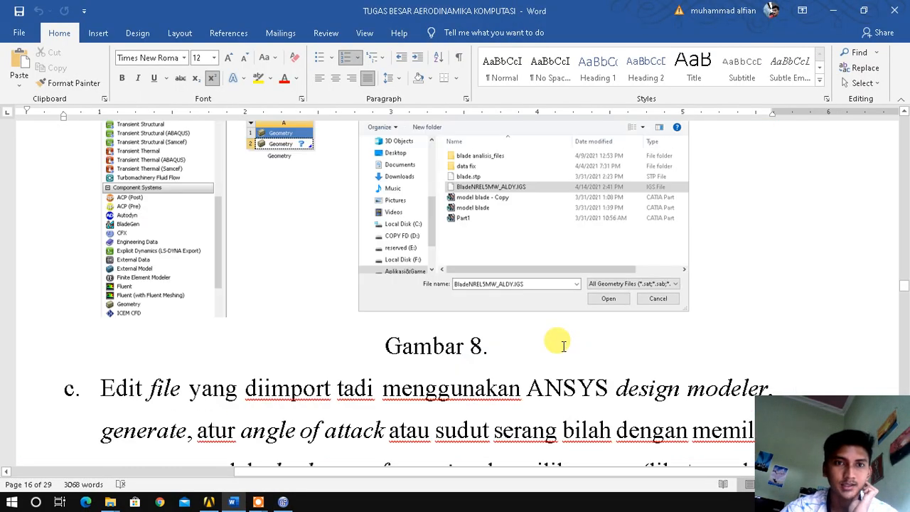
{"action": "scroll", "coordinate": [559, 349], "scroll_direction": "up", "scroll_amount": 10}
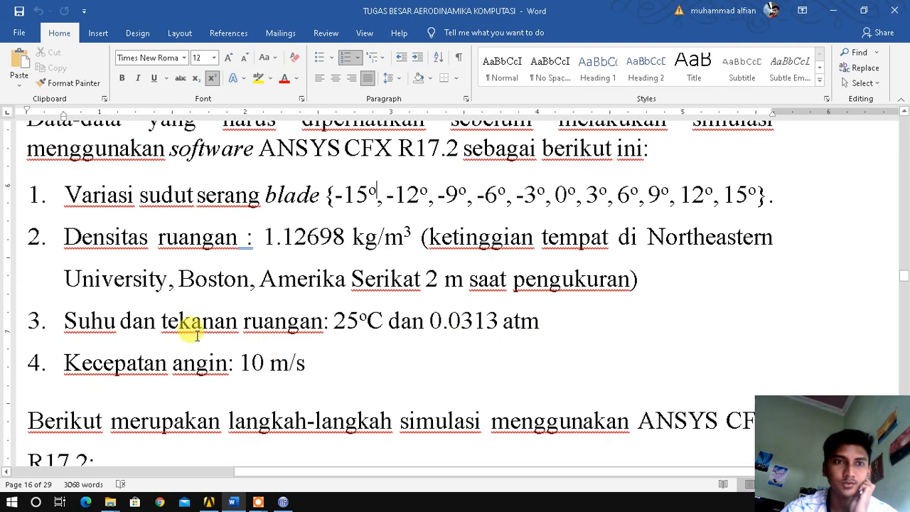
{"action": "left_click_drag", "start_coordinate": [64, 237], "coordinate": [419, 245]}
{"action": "left_click_drag", "start_coordinate": [114, 316], "coordinate": [311, 321]}
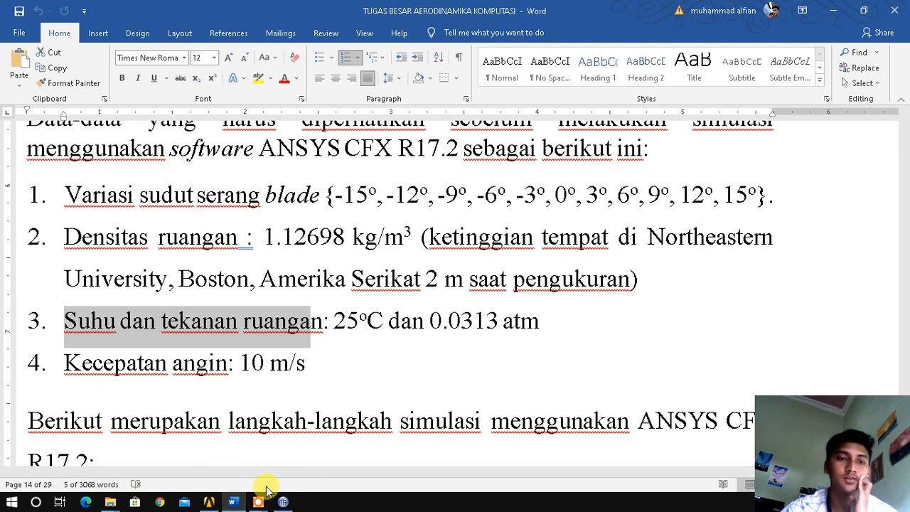
{"action": "left_click", "coordinate": [284, 503]}
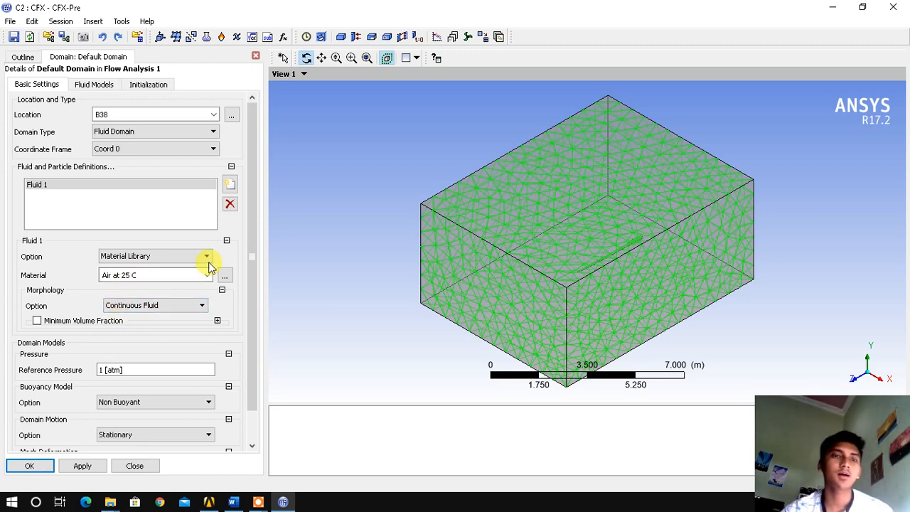
{"action": "left_click", "coordinate": [95, 85]}
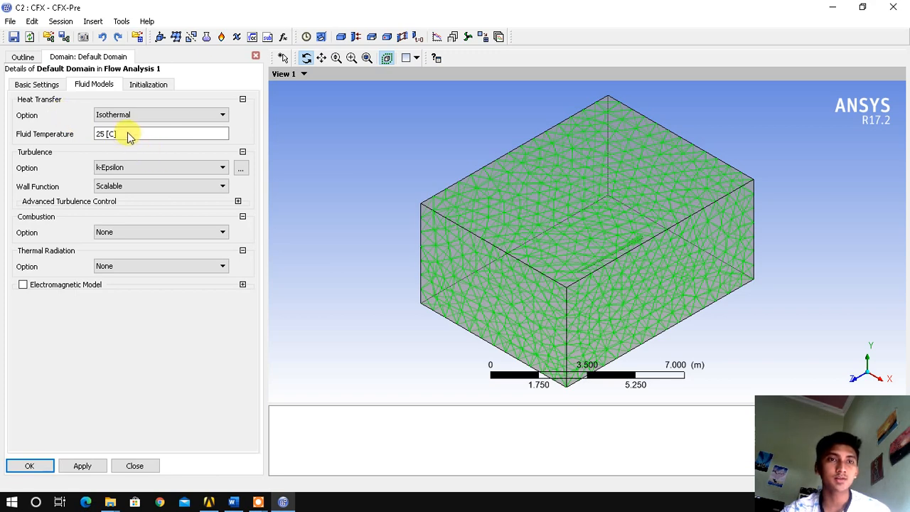
{"action": "left_click", "coordinate": [48, 86]}
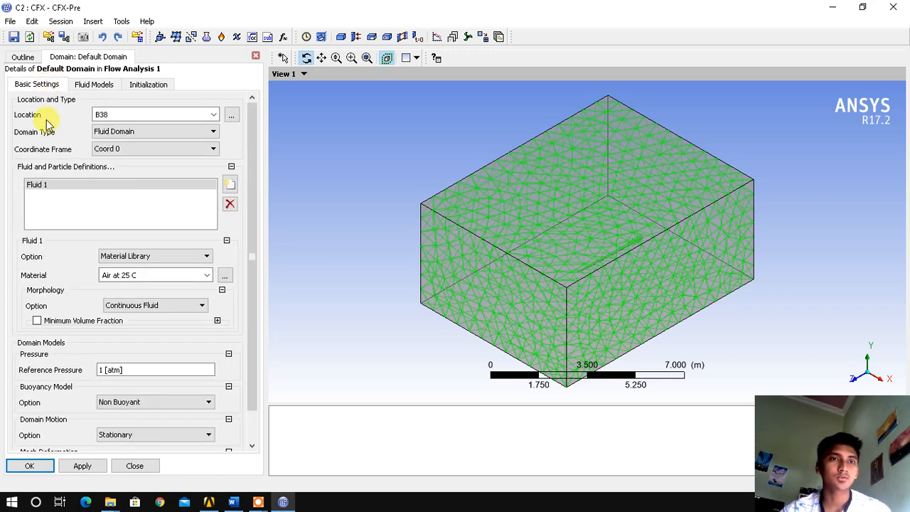
Check the pressure in the Word report and set the Default Domain's reference pressure to 0.31 atm.
{"action": "scroll", "coordinate": [42, 344], "scroll_direction": "down", "scroll_amount": 1}
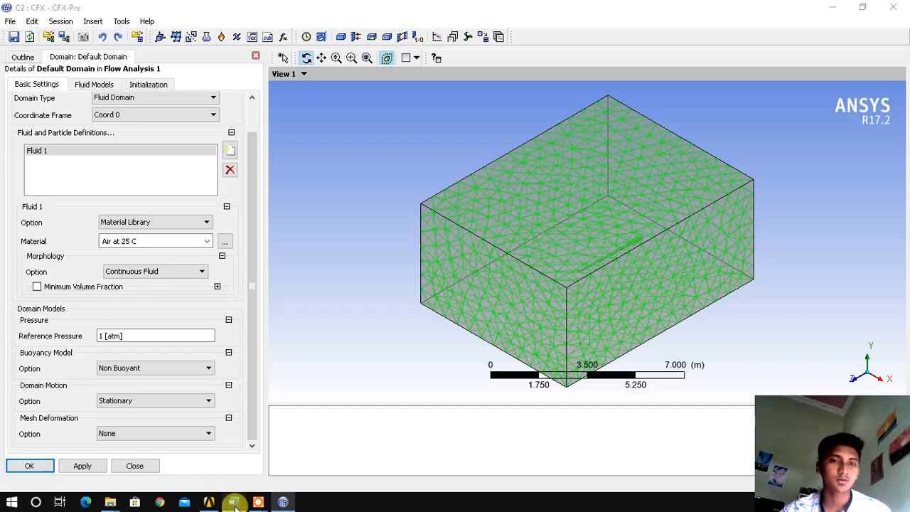
{"action": "left_click", "coordinate": [234, 502]}
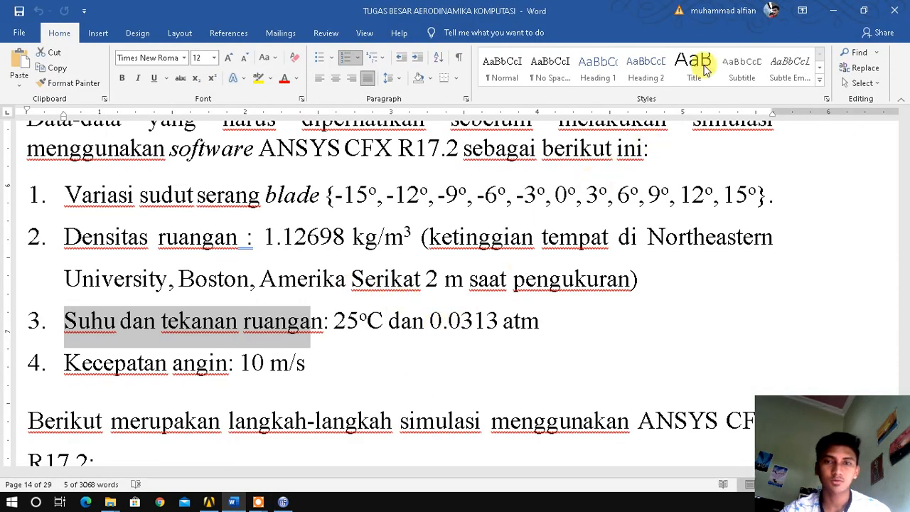
{"action": "left_click", "coordinate": [833, 11]}
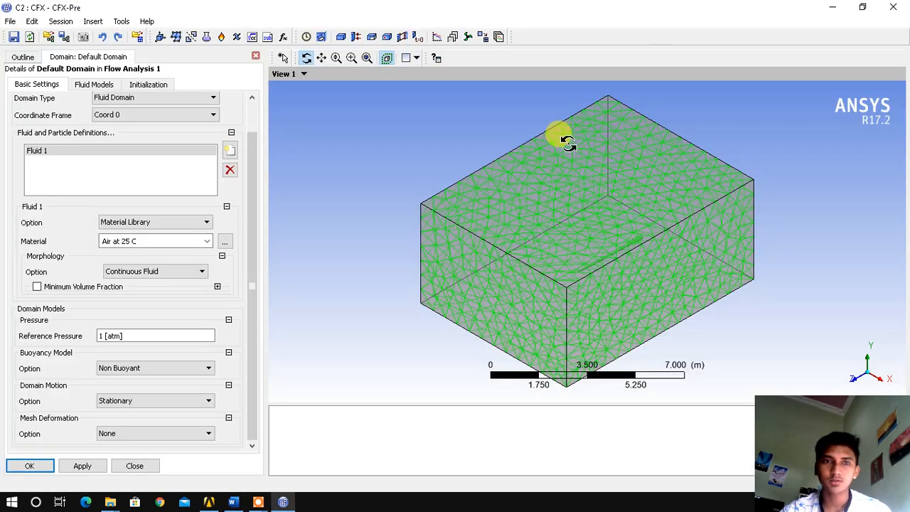
{"action": "left_click", "coordinate": [110, 339]}
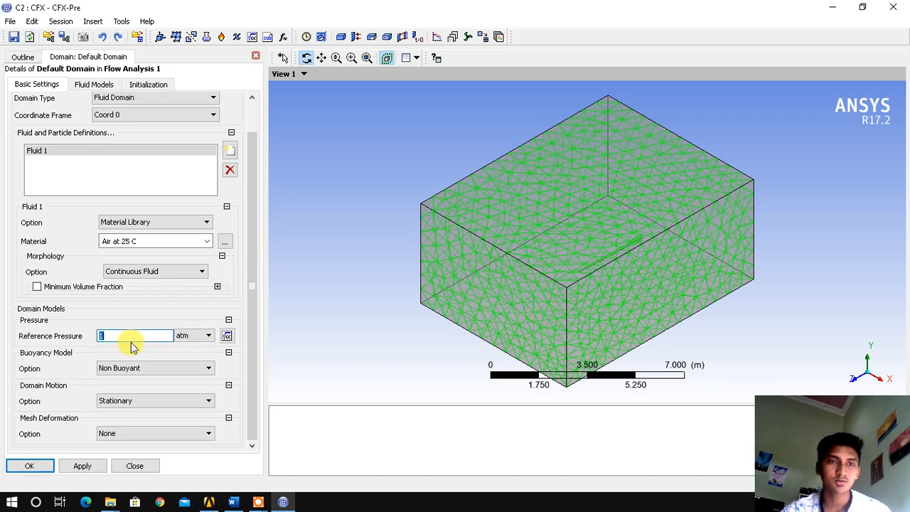
{"action": "type", "text": "0.31"}
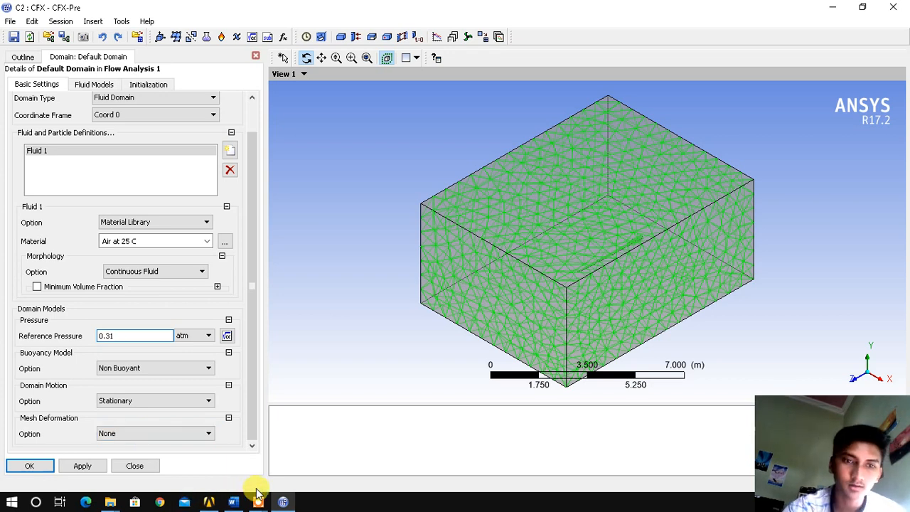
Recheck the pressure in the Word report, set the Default Domain's reference pressure to 0.0313 atm, and accept the domain settings.
{"action": "mouse_move", "coordinate": [241, 487]}
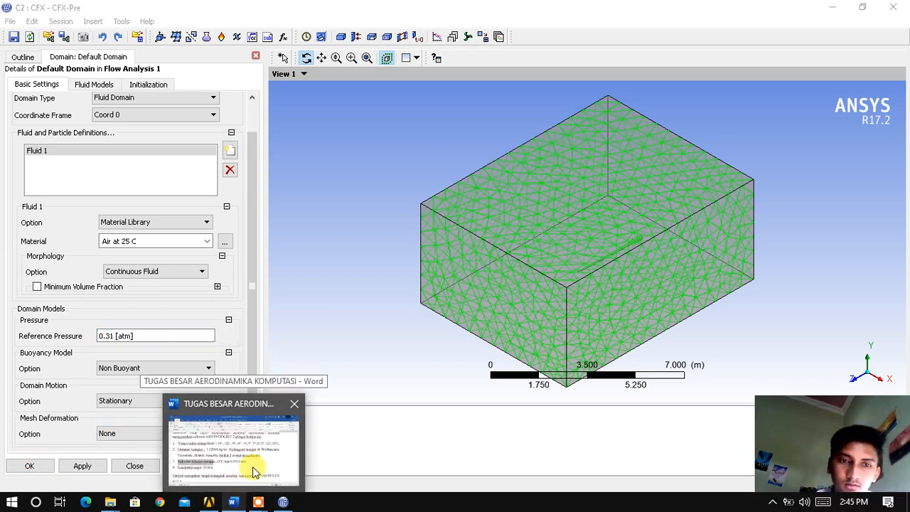
{"action": "left_click", "coordinate": [253, 467]}
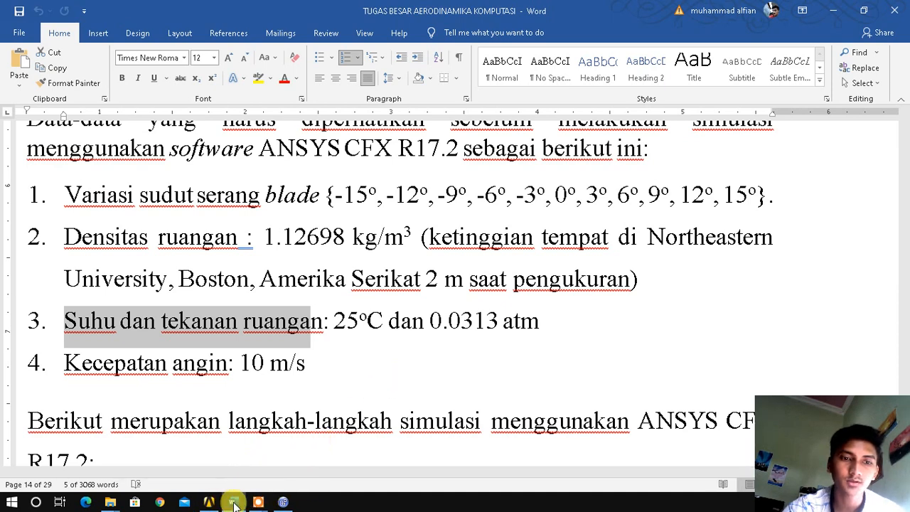
{"action": "left_click", "coordinate": [283, 498]}
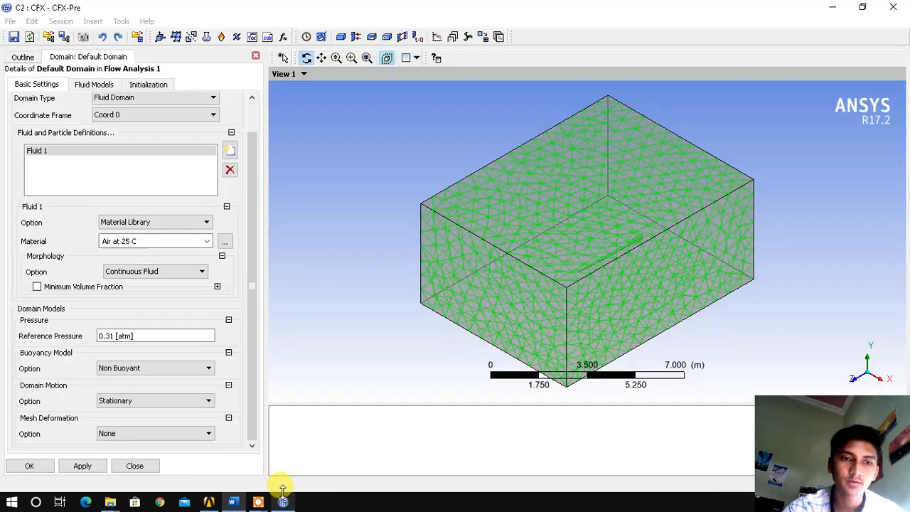
{"action": "left_click", "coordinate": [106, 336]}
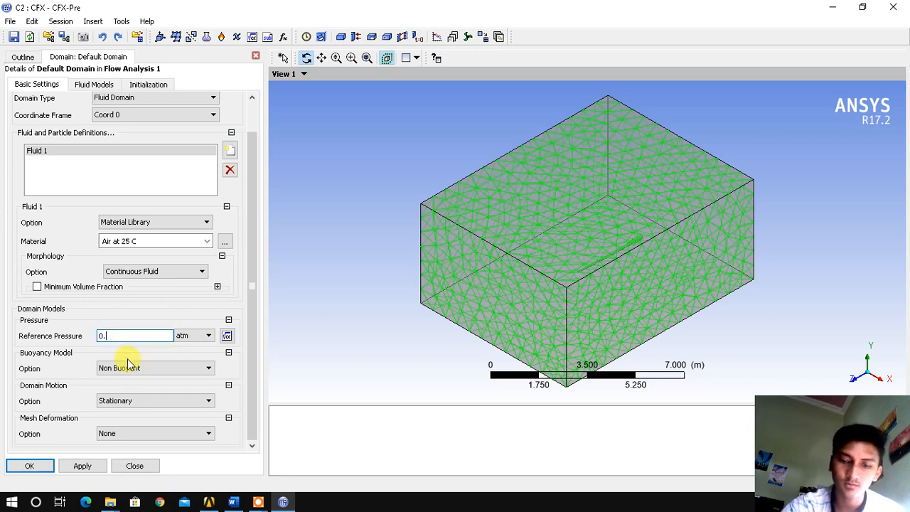
{"action": "type", "text": "0.0313"}
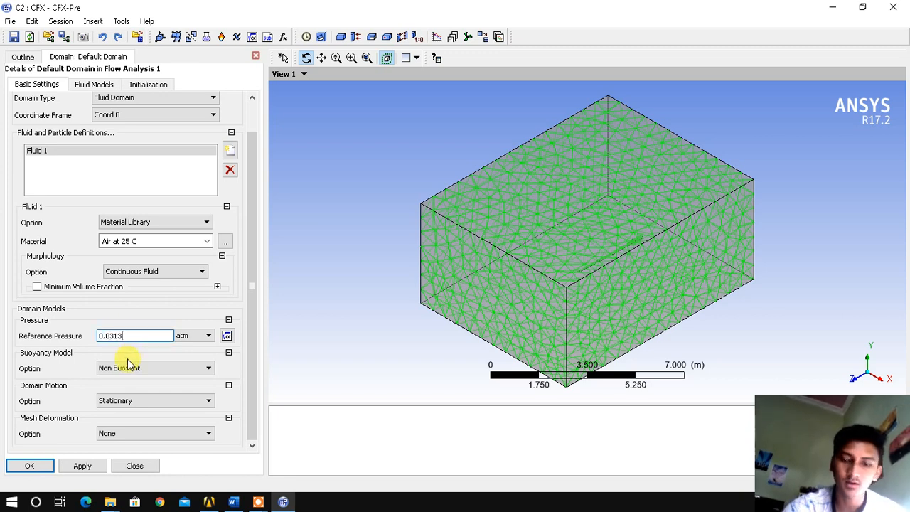
{"action": "left_click", "coordinate": [79, 396]}
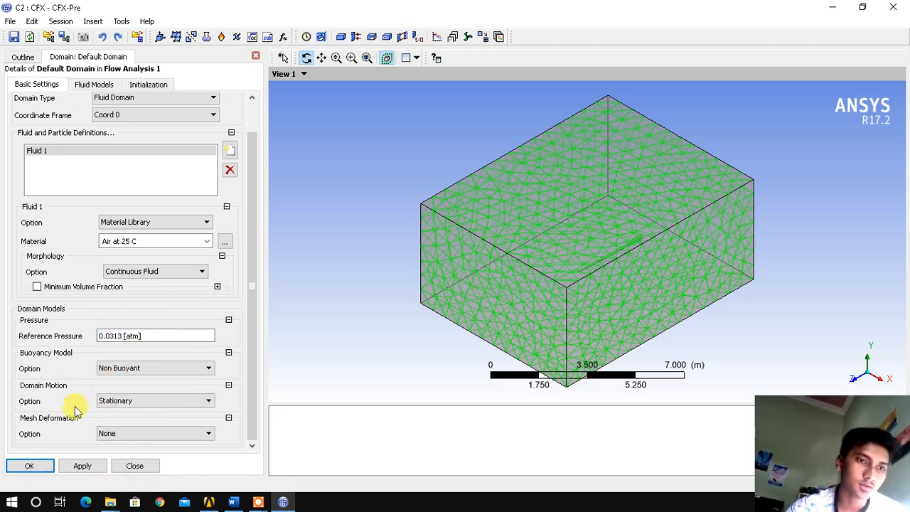
{"action": "scroll", "coordinate": [82, 384], "scroll_direction": "up", "scroll_amount": 1}
{"action": "scroll", "coordinate": [79, 394], "scroll_direction": "down", "scroll_amount": 1}
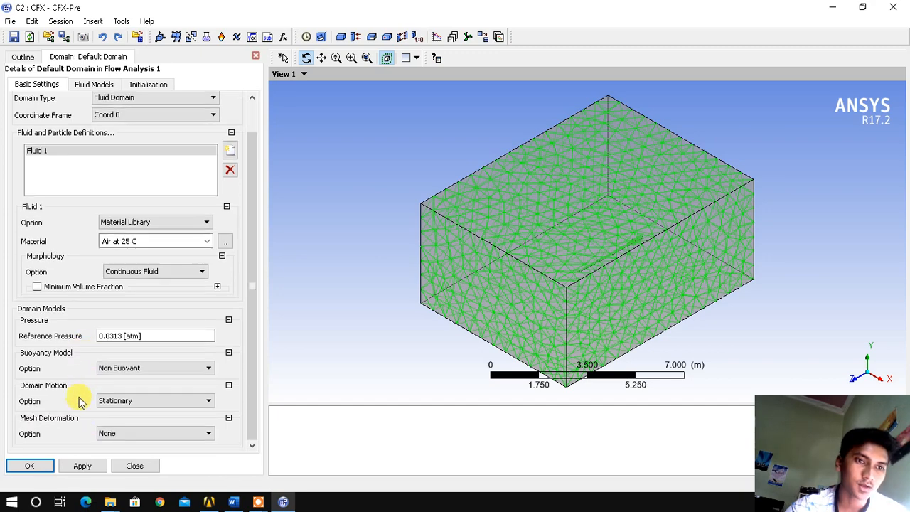
{"action": "left_click", "coordinate": [71, 466]}
{"action": "left_click", "coordinate": [35, 467]}
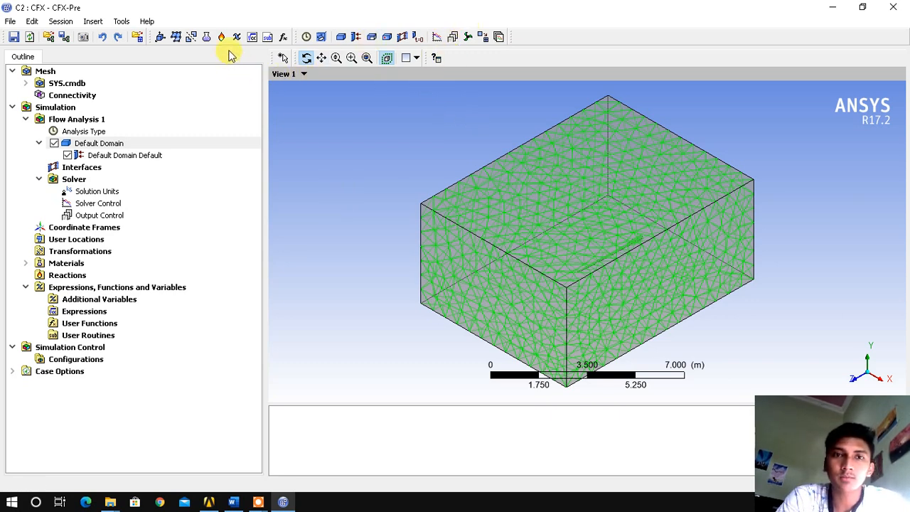
Insert a new boundary named inlet in the Default Domain.
{"action": "left_click", "coordinate": [358, 37]}
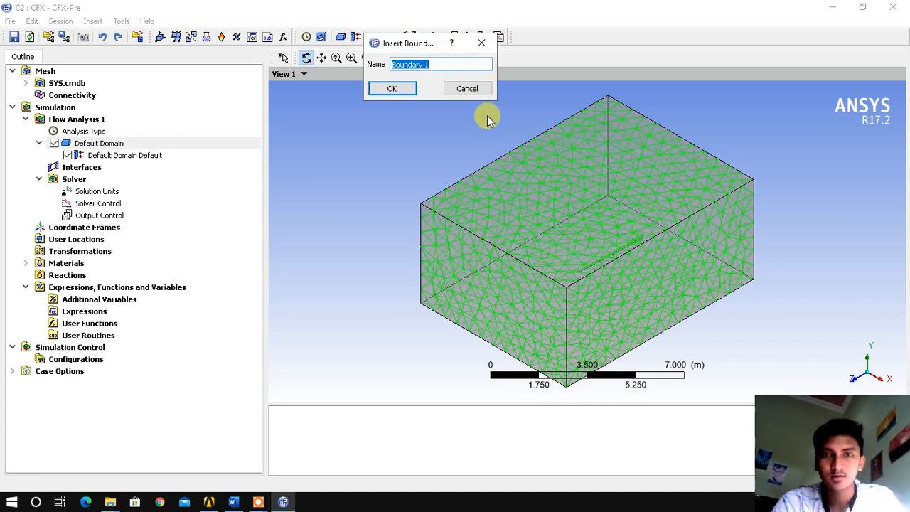
{"action": "type", "text": "in"}
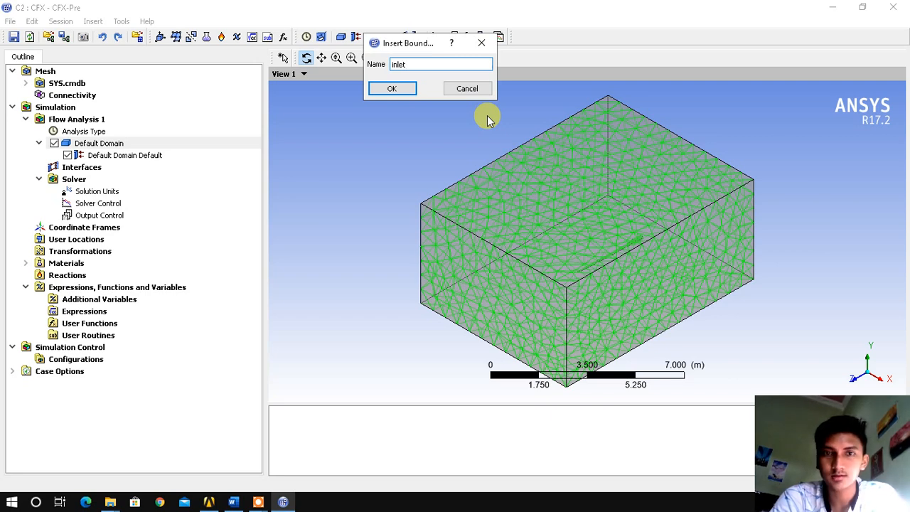
{"action": "type", "text": "let"}
{"action": "key", "text": "Return"}
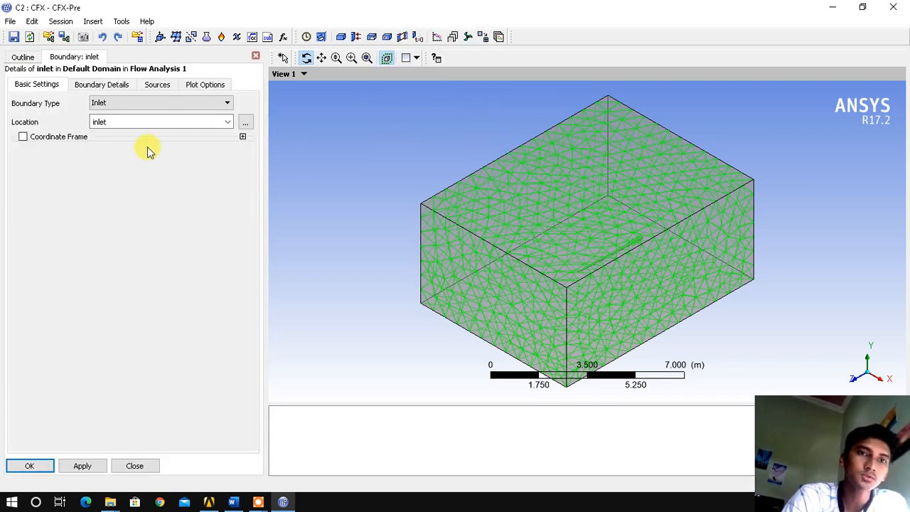
Set the inlet boundary's type to Inlet and its location to the inlet face.
{"action": "left_click", "coordinate": [122, 107]}
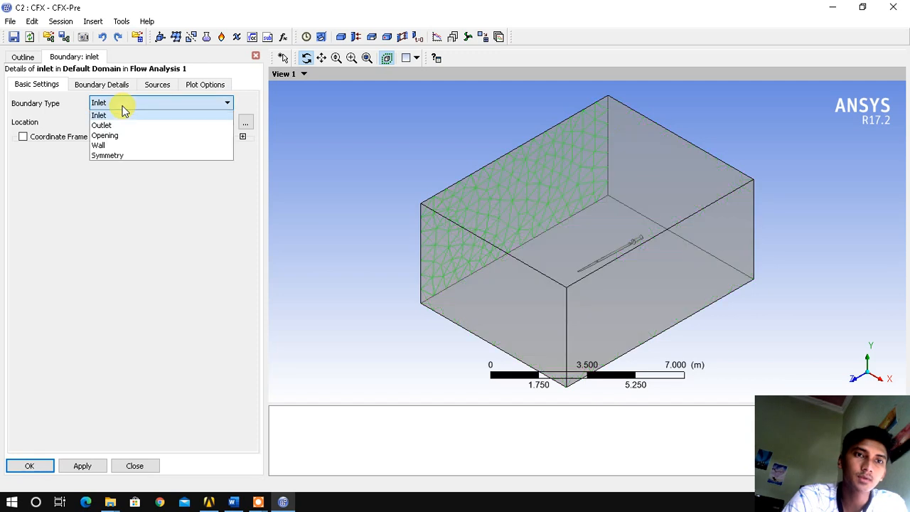
{"action": "left_click", "coordinate": [115, 115]}
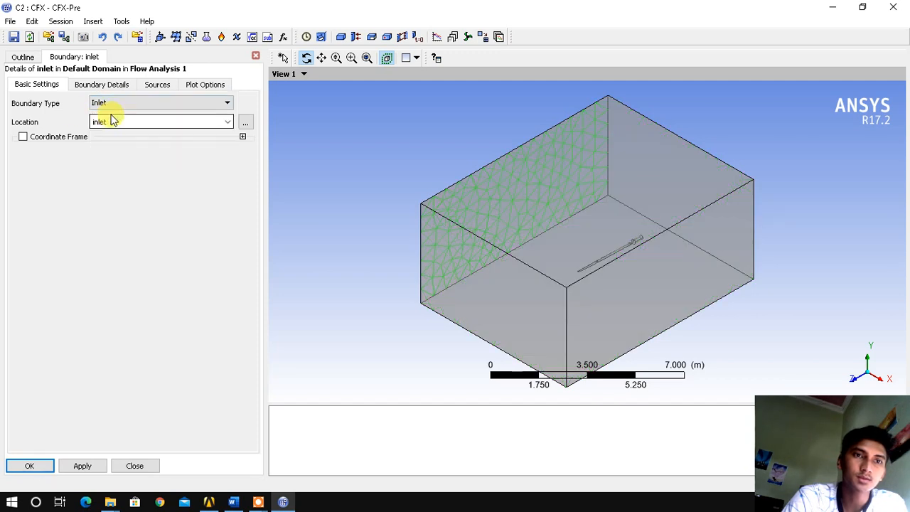
{"action": "left_click", "coordinate": [228, 122]}
{"action": "left_click", "coordinate": [152, 164]}
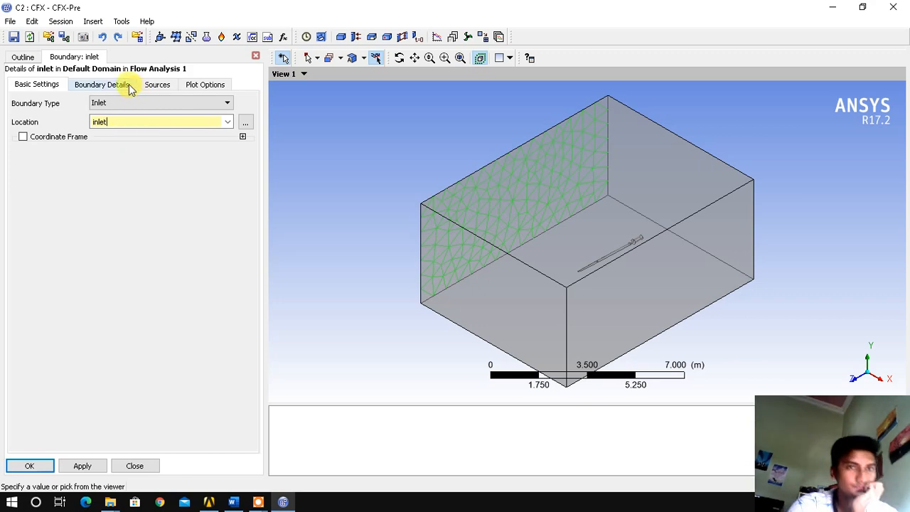
Check the wind speed in the Word report and set the inlet boundary's normal speed to 10 m/s.
{"action": "left_click", "coordinate": [130, 85]}
{"action": "left_click", "coordinate": [127, 168]}
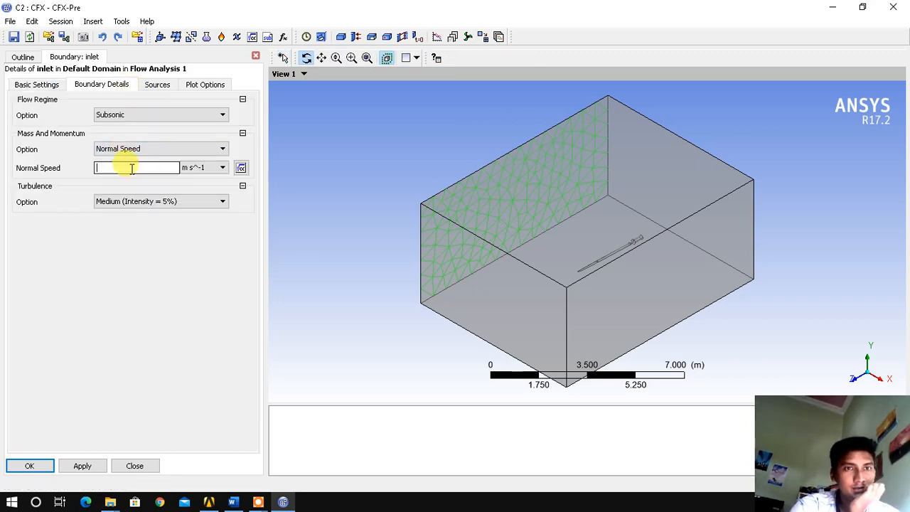
{"action": "left_click", "coordinate": [233, 502]}
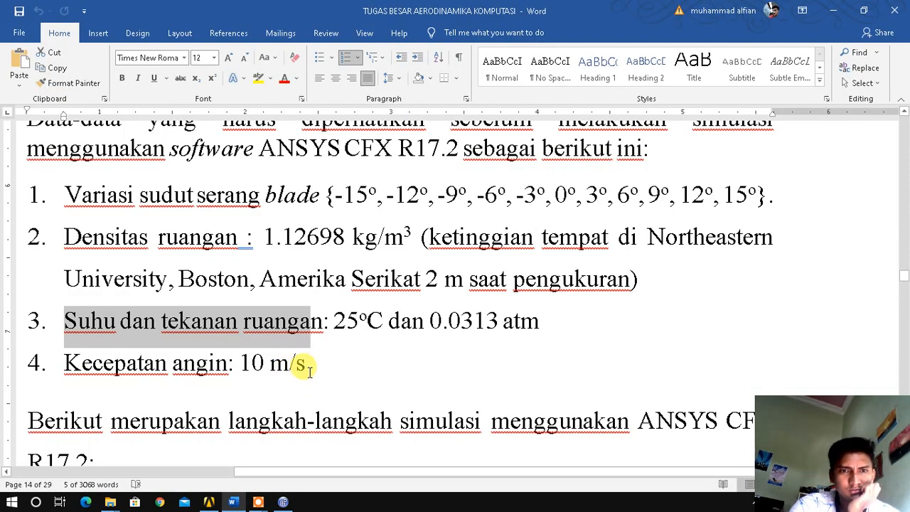
{"action": "left_click_drag", "start_coordinate": [304, 365], "coordinate": [242, 364]}
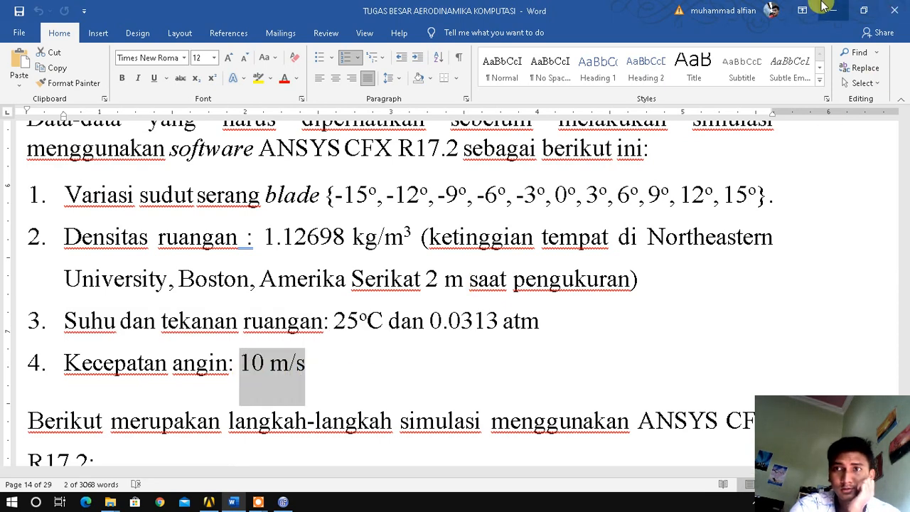
{"action": "left_click", "coordinate": [833, 11]}
{"action": "left_click", "coordinate": [119, 168]}
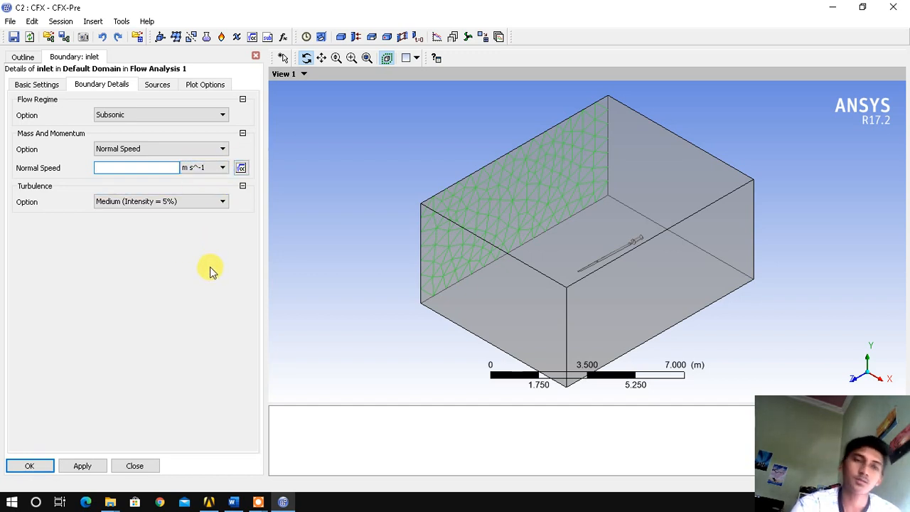
{"action": "type", "text": "10"}
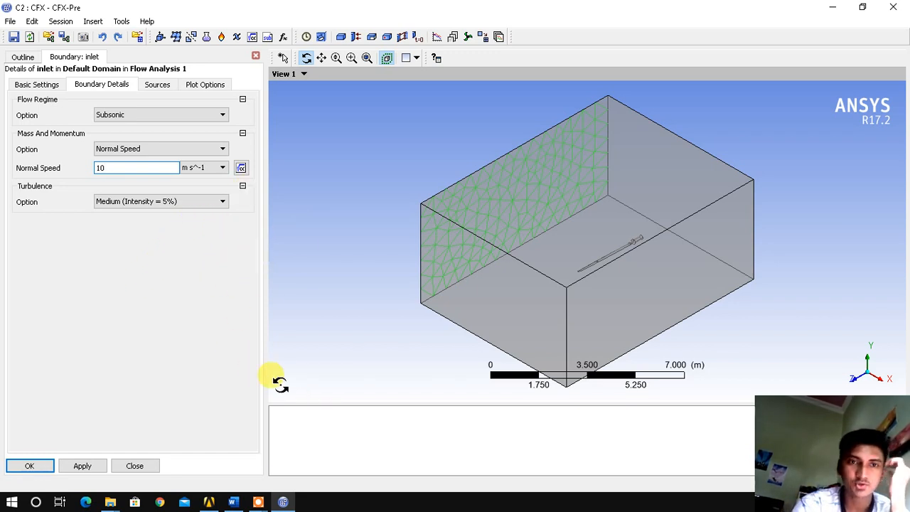
Look up the inlet's turbulence intensity in the simulation steps of the Word report.
{"action": "left_click", "coordinate": [236, 502]}
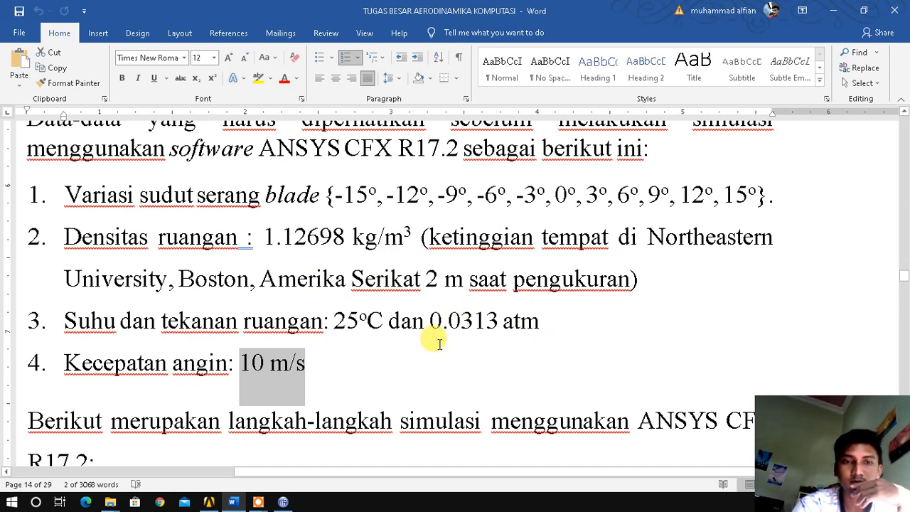
{"action": "scroll", "coordinate": [440, 344], "scroll_direction": "down", "scroll_amount": 2}
{"action": "scroll", "coordinate": [435, 340], "scroll_direction": "up", "scroll_amount": 4}
{"action": "scroll", "coordinate": [435, 334], "scroll_direction": "down", "scroll_amount": 20}
{"action": "scroll", "coordinate": [436, 324], "scroll_direction": "down", "scroll_amount": 15}
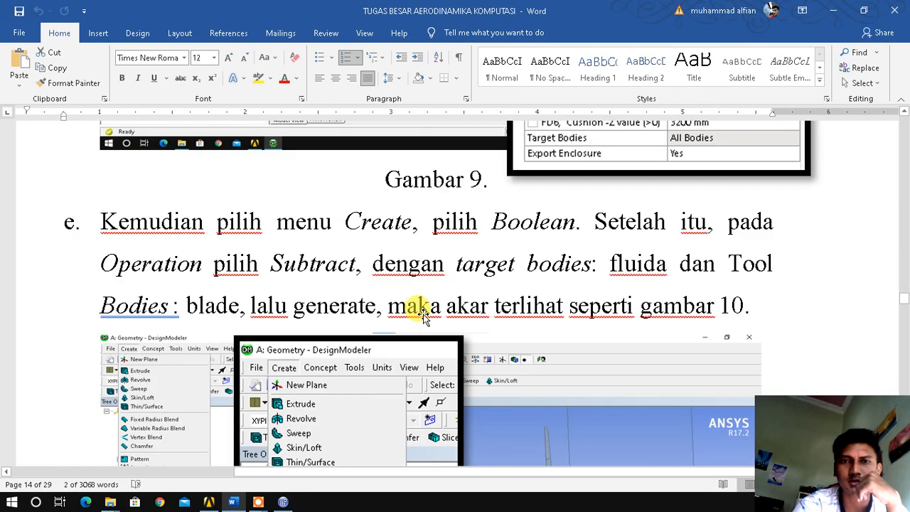
{"action": "scroll", "coordinate": [417, 313], "scroll_direction": "down", "scroll_amount": 20}
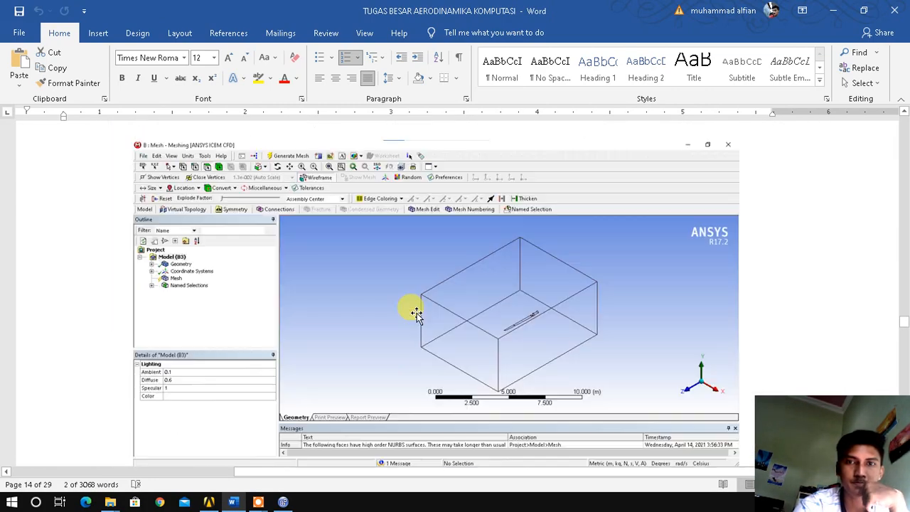
{"action": "scroll", "coordinate": [417, 313], "scroll_direction": "down", "scroll_amount": 3}
{"action": "scroll", "coordinate": [413, 305], "scroll_direction": "up", "scroll_amount": 5}
{"action": "left_click_drag", "start_coordinate": [581, 377], "coordinate": [459, 377]}
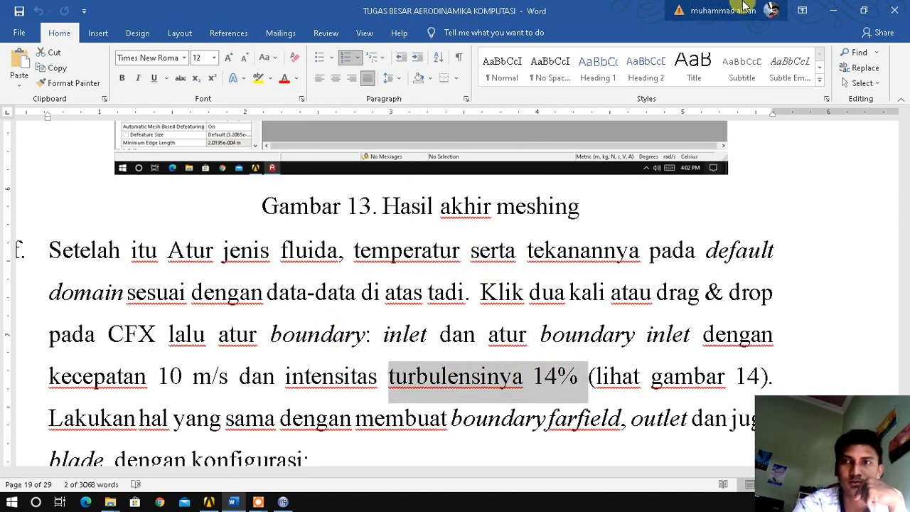
{"action": "left_click", "coordinate": [825, 7]}
Set the inlet's turbulence to Intensity and Auto Compute Length with a fractional intensity of 0.14, and accept the boundary.
{"action": "left_click", "coordinate": [168, 202]}
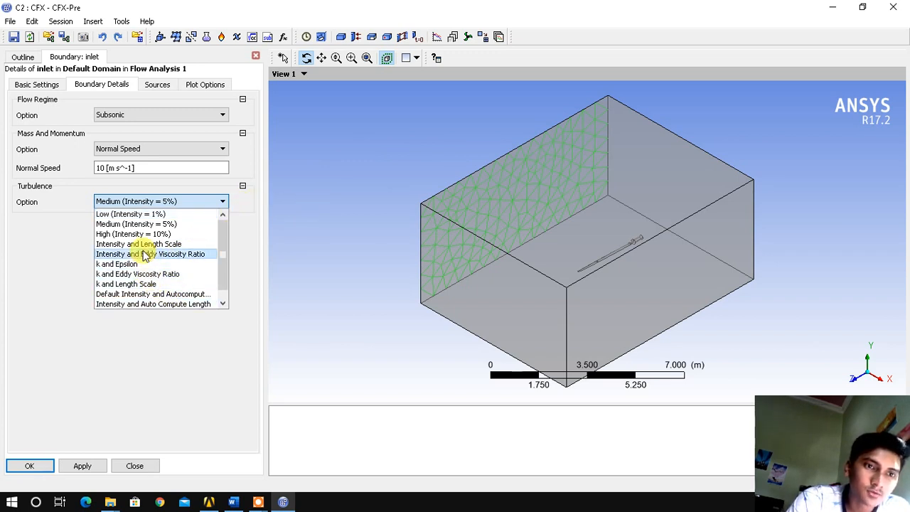
{"action": "scroll", "coordinate": [173, 284], "scroll_direction": "down", "scroll_amount": 1}
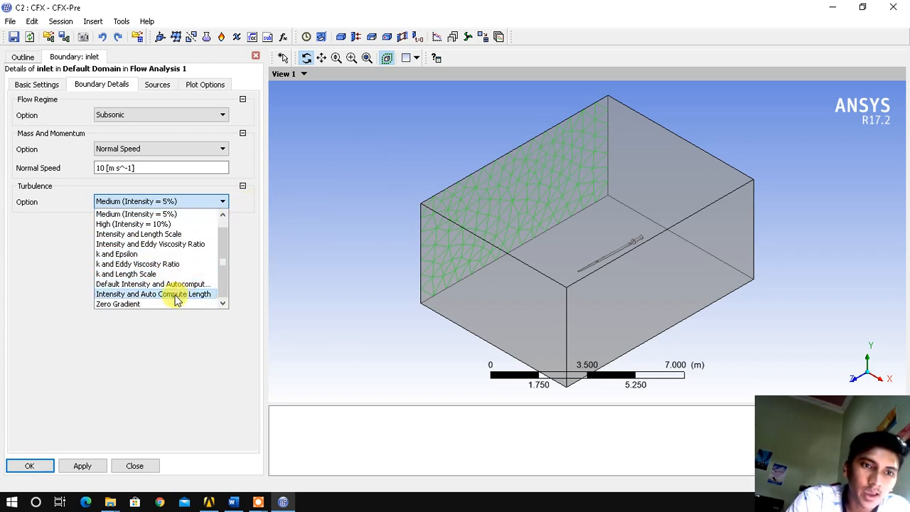
{"action": "left_click", "coordinate": [176, 294]}
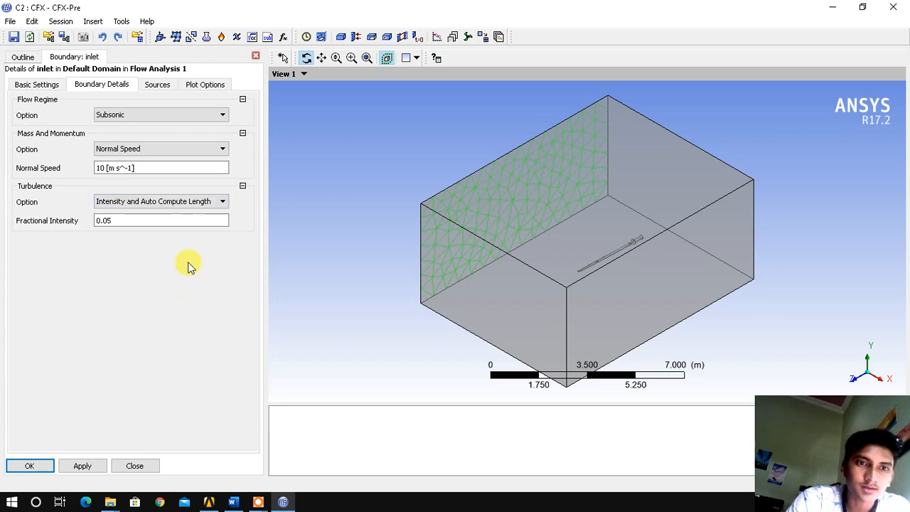
{"action": "double_click", "coordinate": [134, 220]}
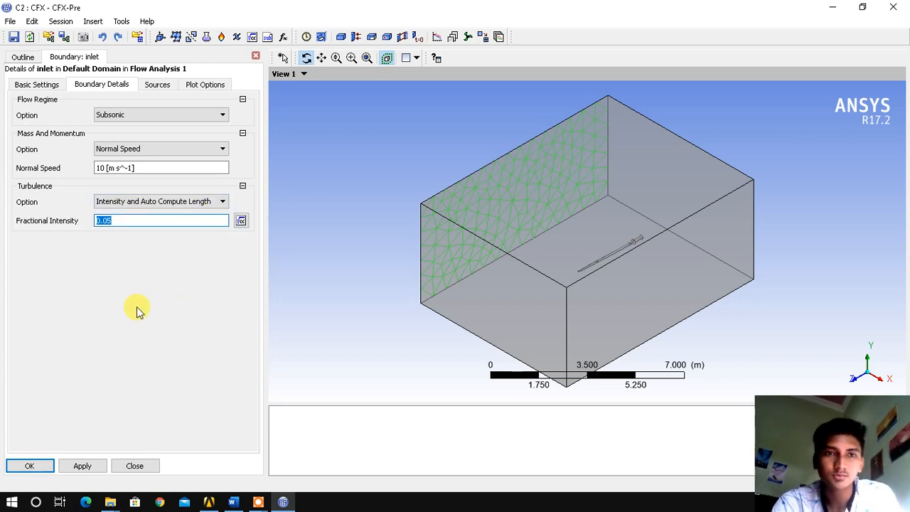
{"action": "type", "text": "0.13"}
{"action": "key", "text": "BackSpace"}
{"action": "type", "text": "4"}
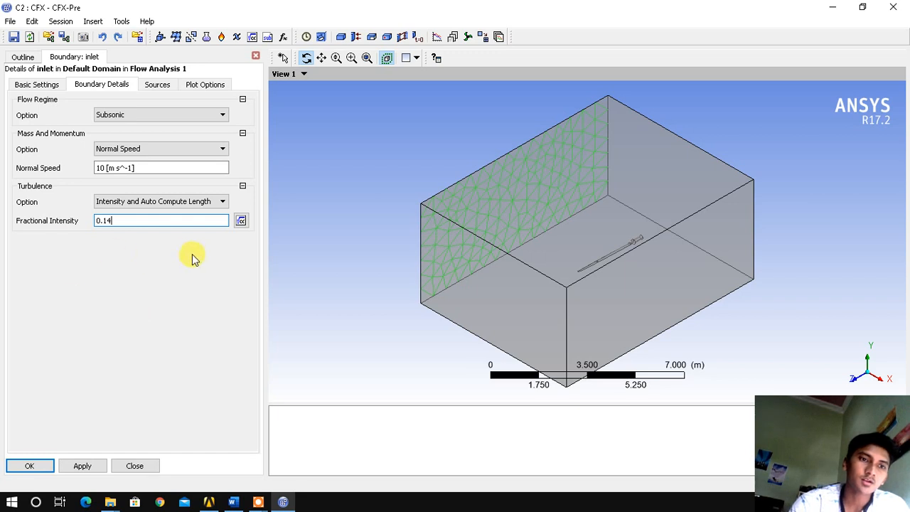
{"action": "left_click", "coordinate": [168, 86]}
{"action": "left_click", "coordinate": [191, 83]}
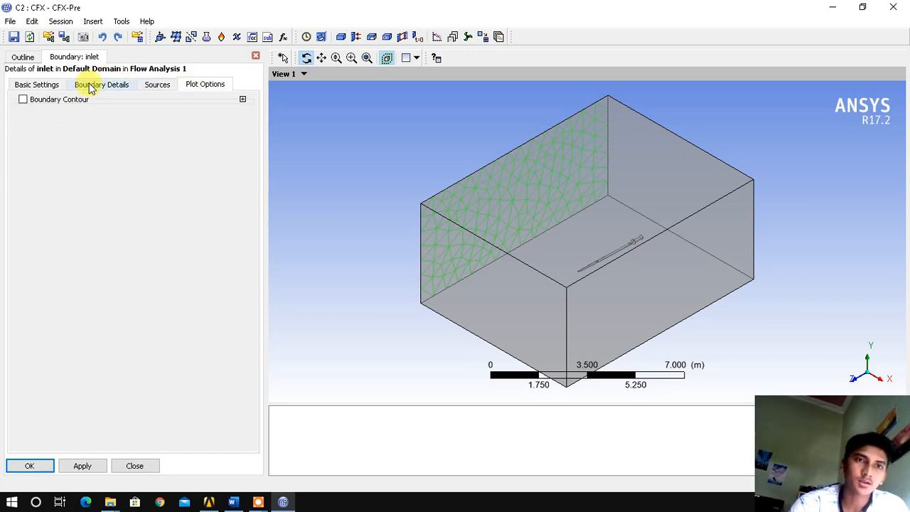
{"action": "left_click", "coordinate": [91, 86]}
{"action": "left_click", "coordinate": [39, 463]}
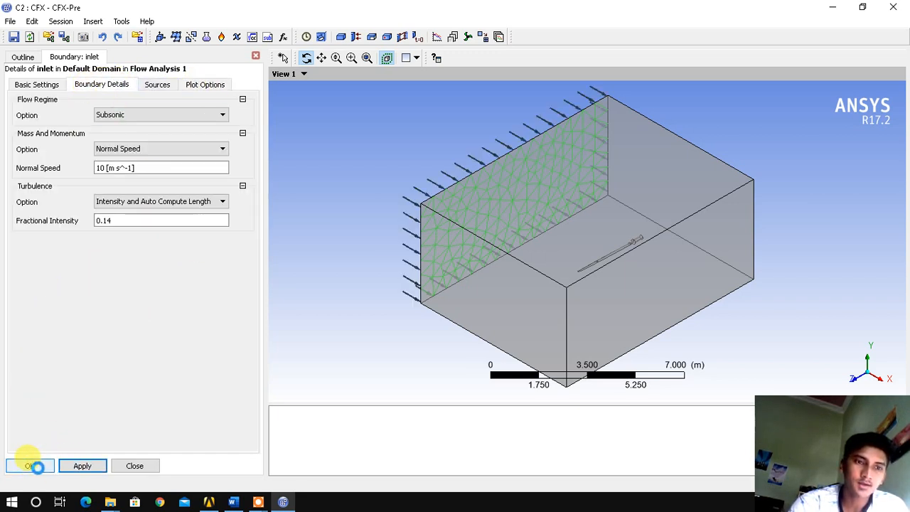
Insert a new boundary named farfield in the Default Domain.
{"action": "left_click_drag", "start_coordinate": [478, 313], "coordinate": [548, 203]}
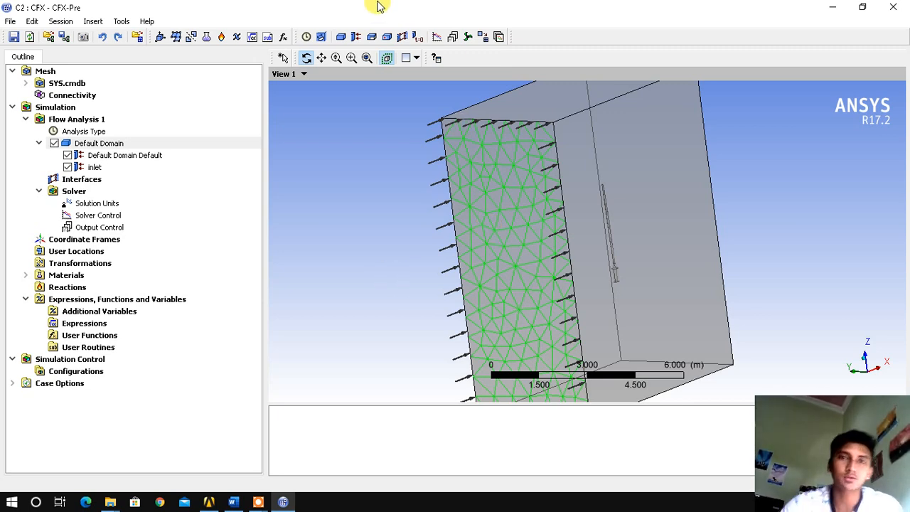
{"action": "left_click", "coordinate": [359, 40]}
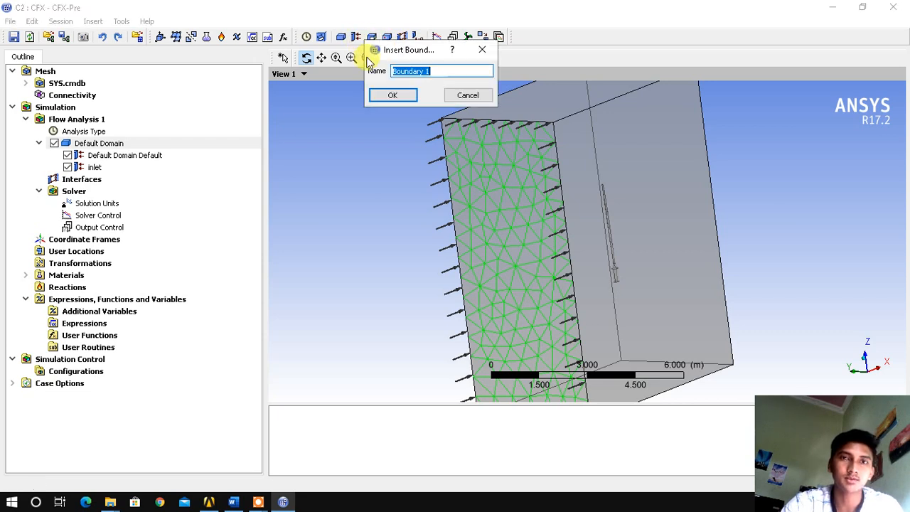
{"action": "type", "text": "farf"}
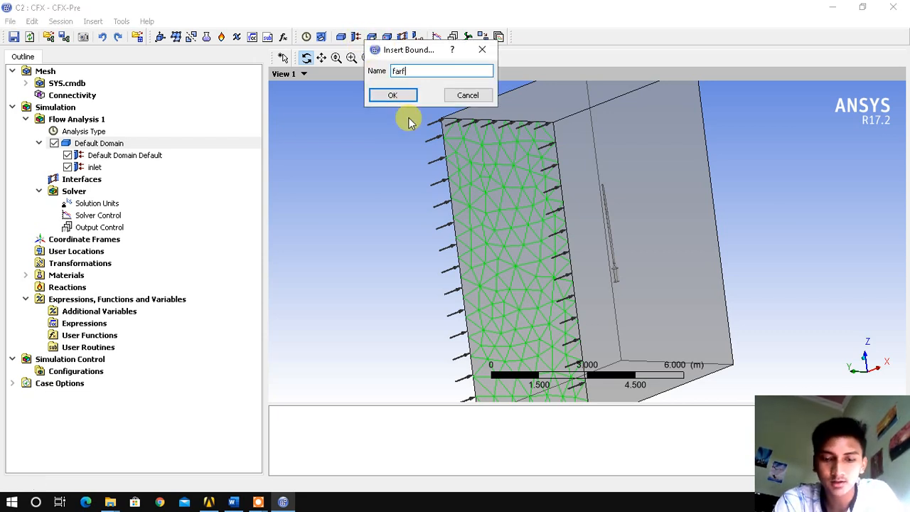
{"action": "key", "text": "Return"}
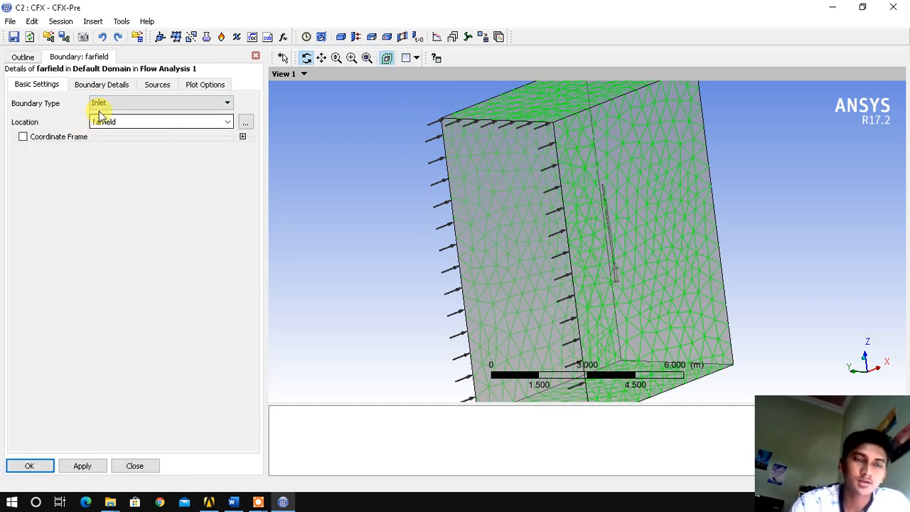
{"action": "left_click", "coordinate": [131, 107]}
{"action": "left_click", "coordinate": [105, 156]}
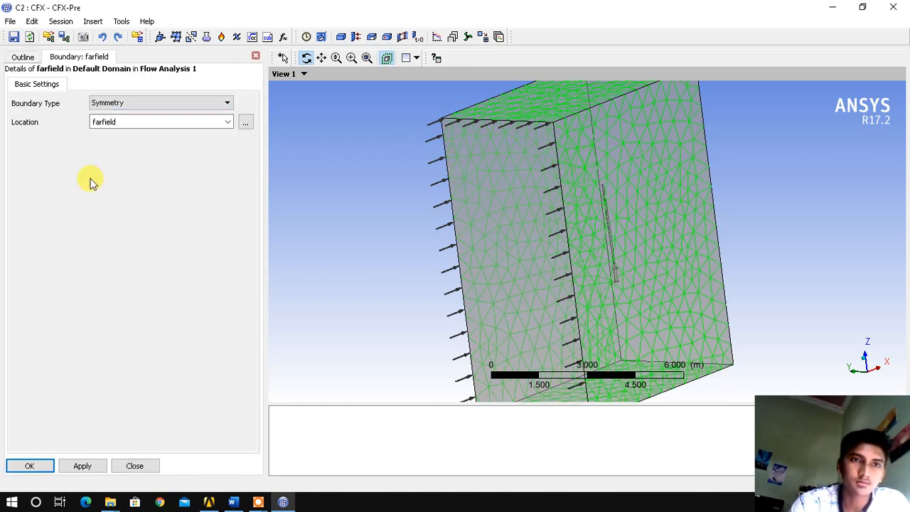
{"action": "left_click", "coordinate": [142, 104]}
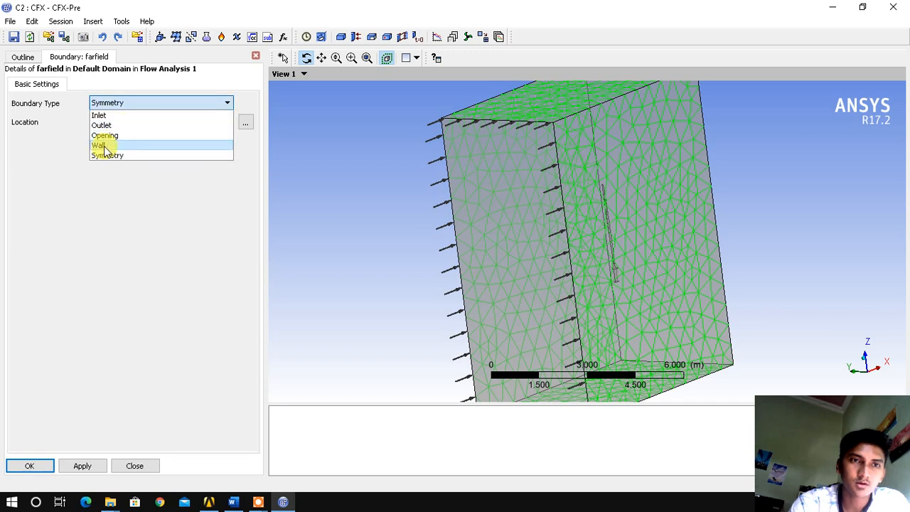
{"action": "left_click", "coordinate": [124, 116]}
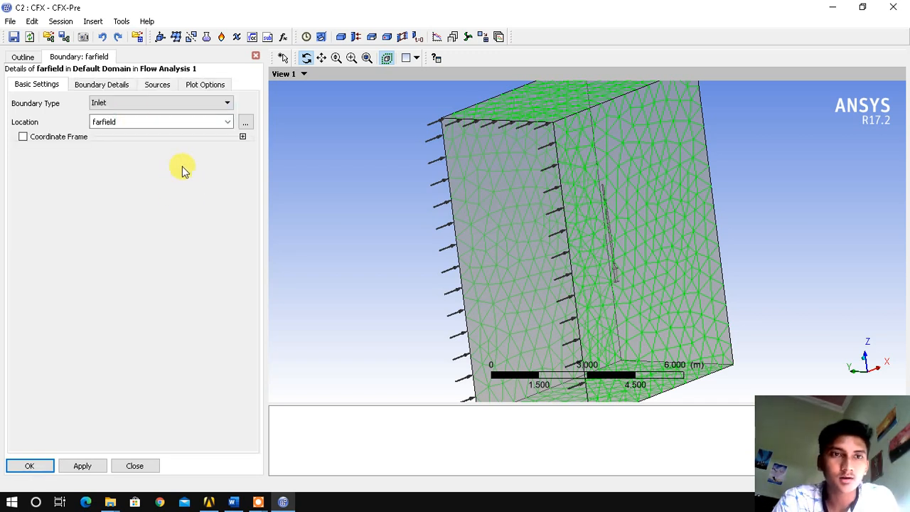
Set the farfield boundary's type to Wall with the Free Slip Wall option, and accept the boundary.
{"action": "left_click", "coordinate": [197, 103]}
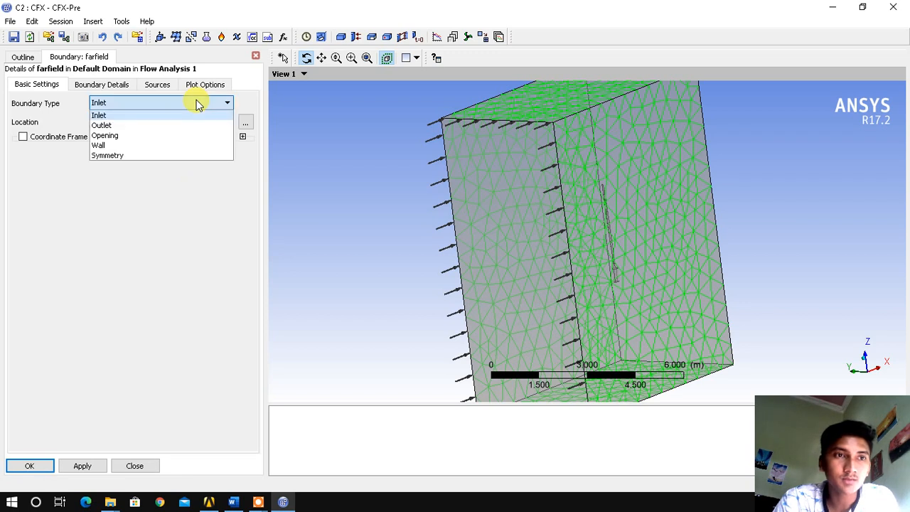
{"action": "left_click", "coordinate": [100, 146]}
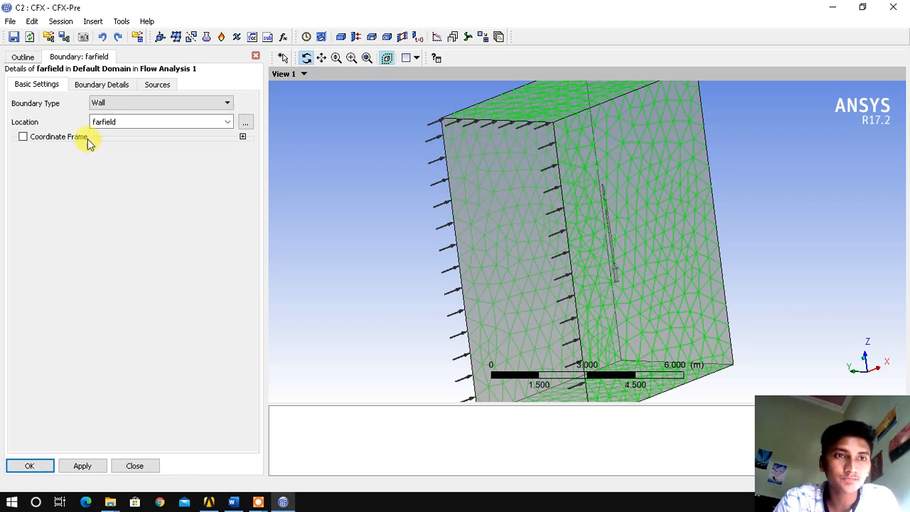
{"action": "left_click", "coordinate": [100, 85]}
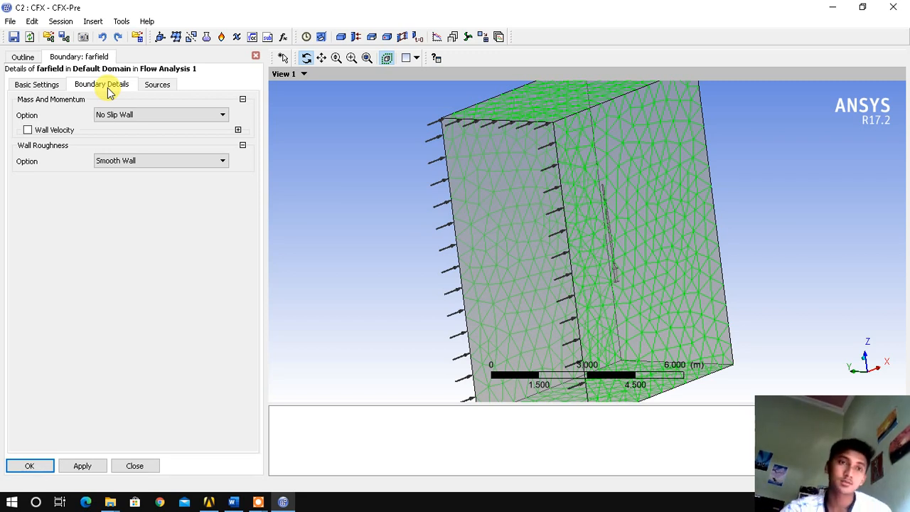
{"action": "left_click", "coordinate": [97, 115]}
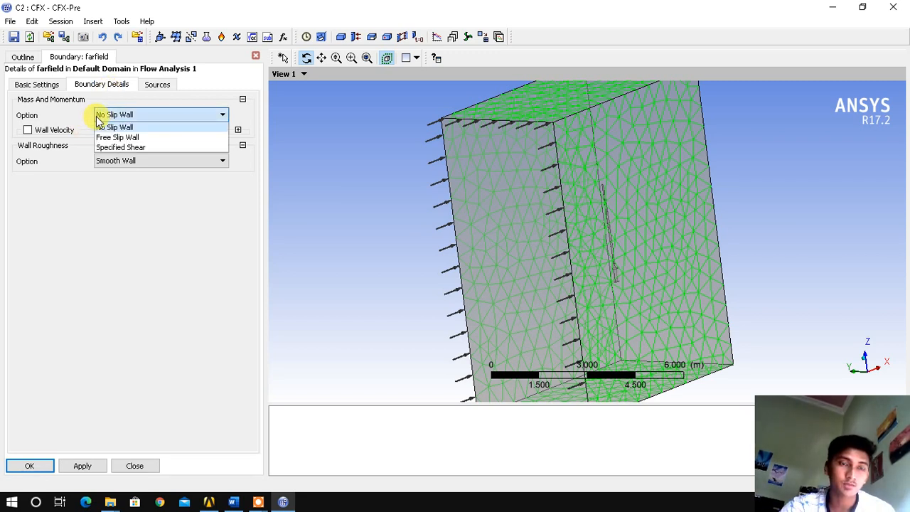
{"action": "left_click", "coordinate": [142, 140]}
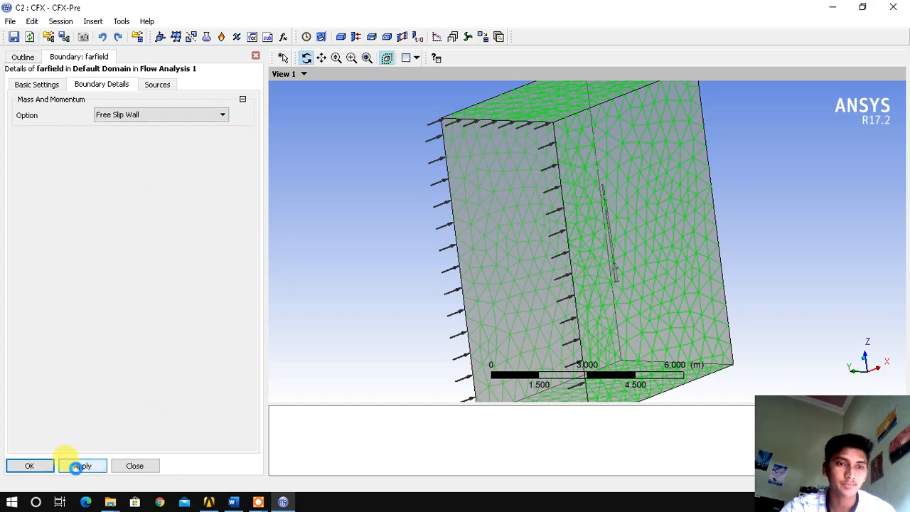
{"action": "left_click", "coordinate": [30, 466]}
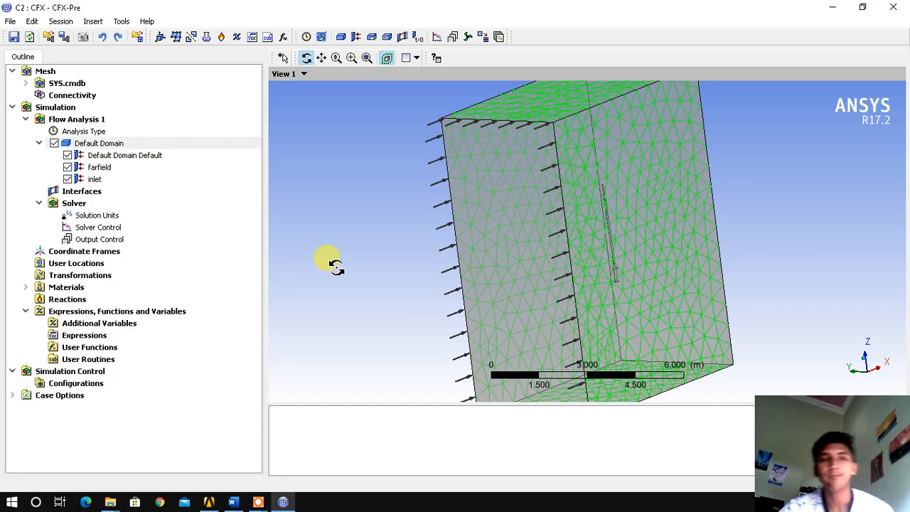
Insert a new boundary named outlet in the Default Domain.
{"action": "left_click", "coordinate": [355, 37]}
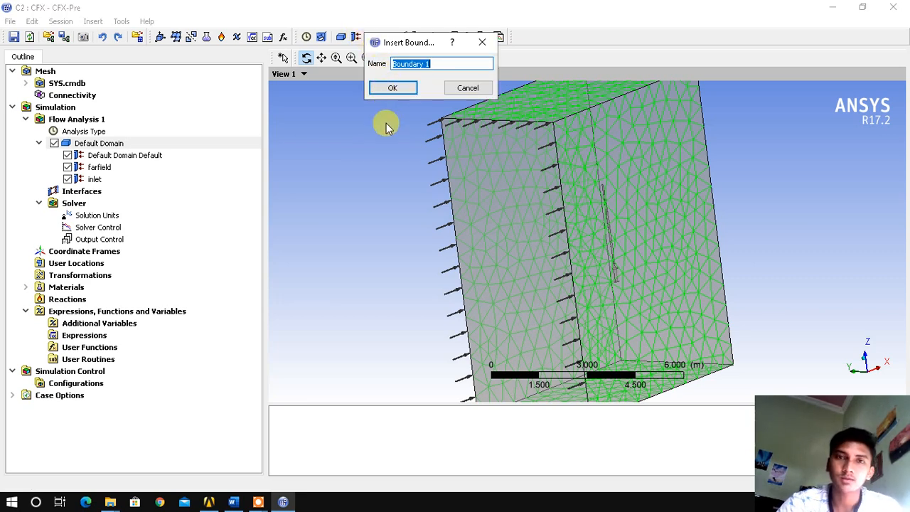
{"action": "type", "text": "outlet"}
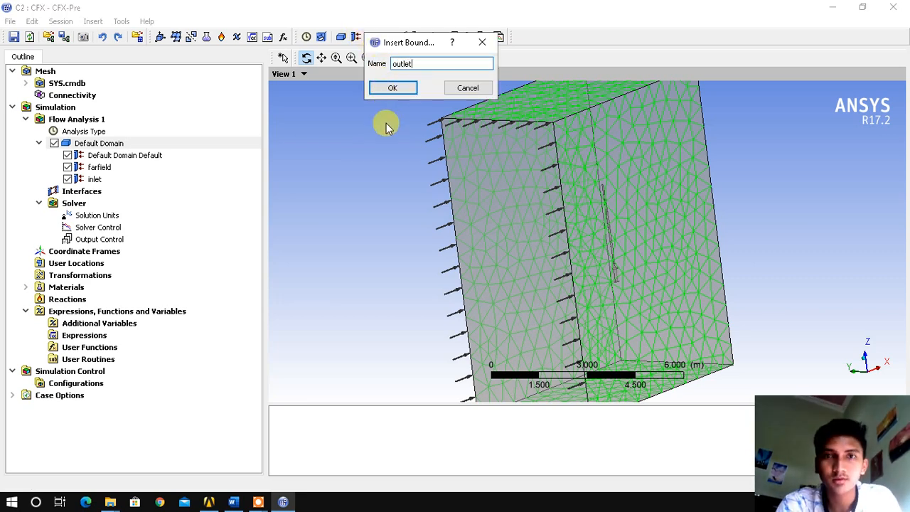
{"action": "key", "text": "Return"}
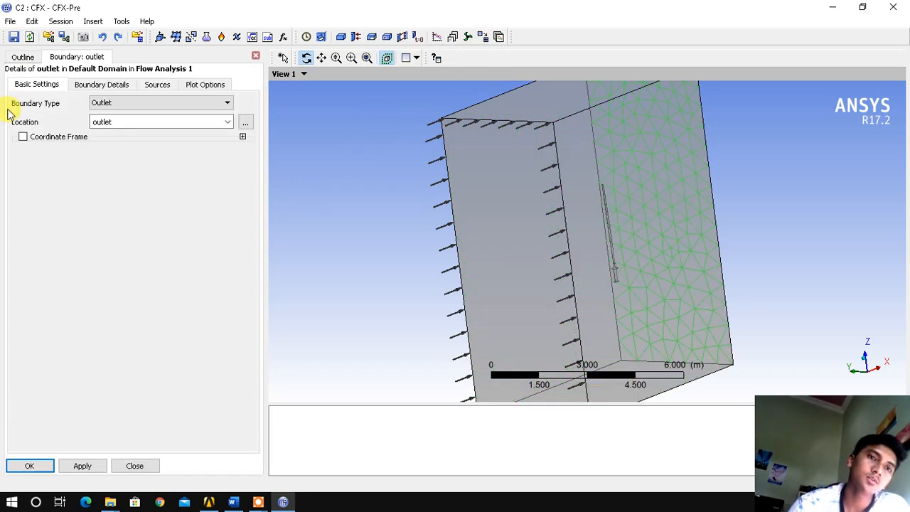
Set the outlet boundary's type to Outlet with a relative pressure of 0 Pa under Average Static Pressure, and accept the boundary.
{"action": "left_click", "coordinate": [124, 102]}
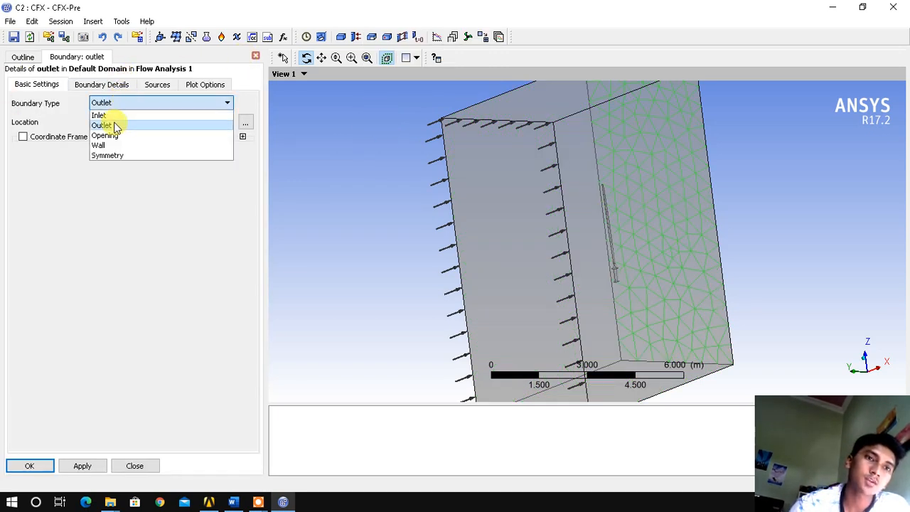
{"action": "left_click", "coordinate": [114, 125]}
{"action": "left_click", "coordinate": [94, 87]}
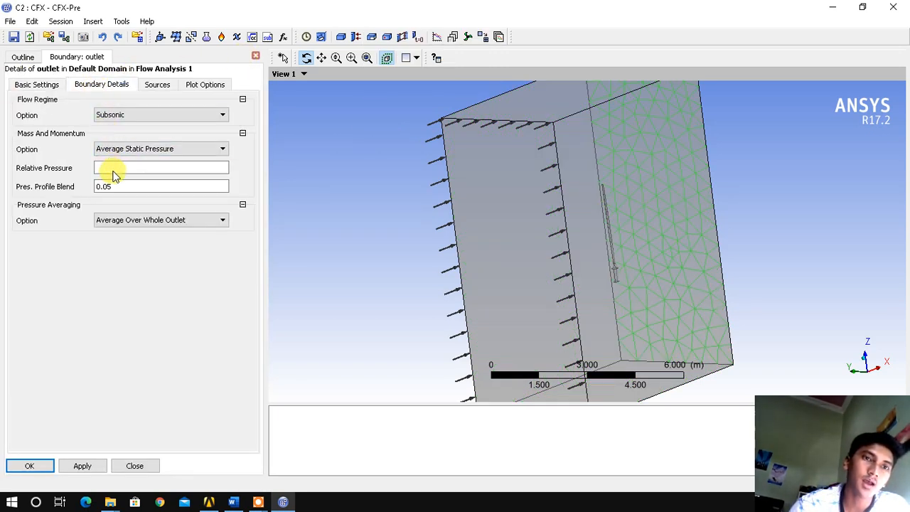
{"action": "left_click", "coordinate": [137, 169]}
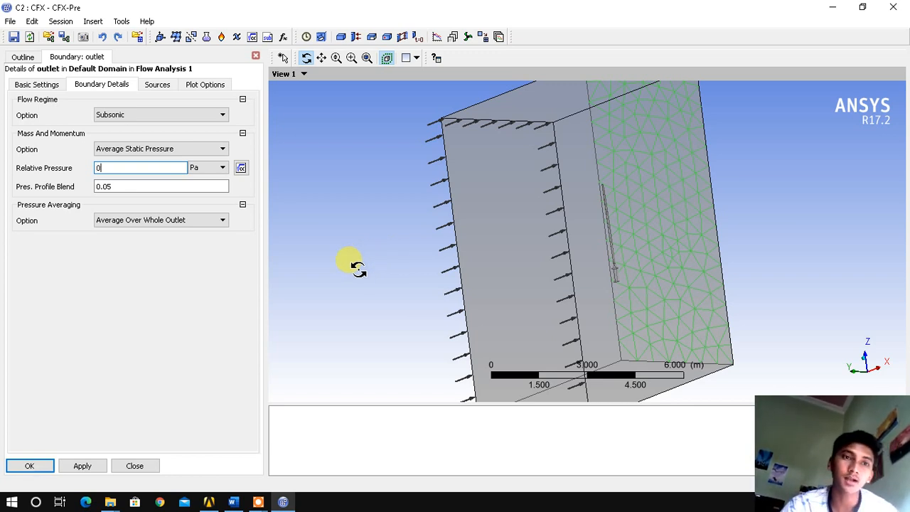
{"action": "left_click", "coordinate": [171, 338]}
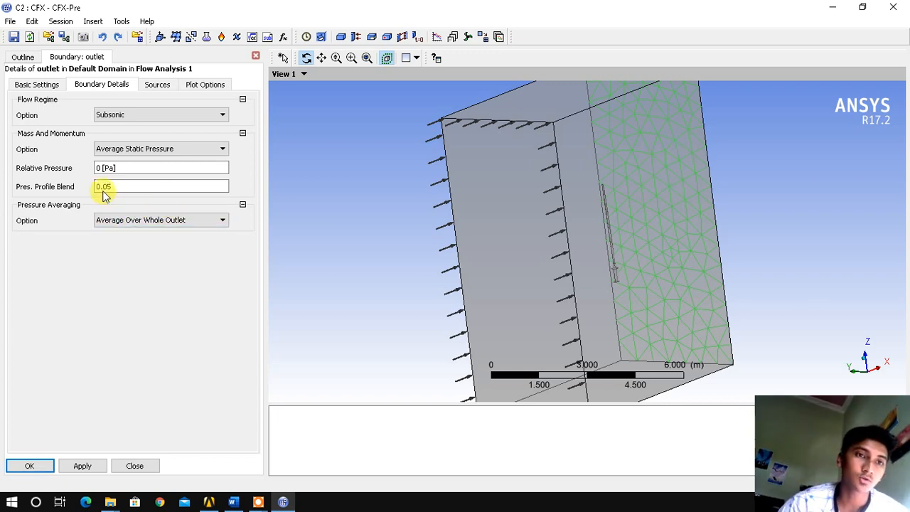
{"action": "left_click", "coordinate": [91, 466]}
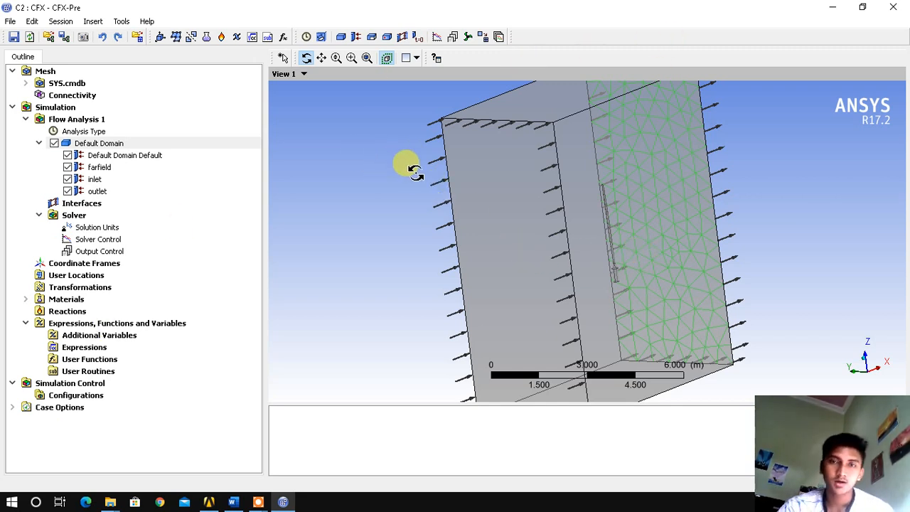
Insert a new boundary named blade in the Default Domain.
{"action": "left_click", "coordinate": [356, 37]}
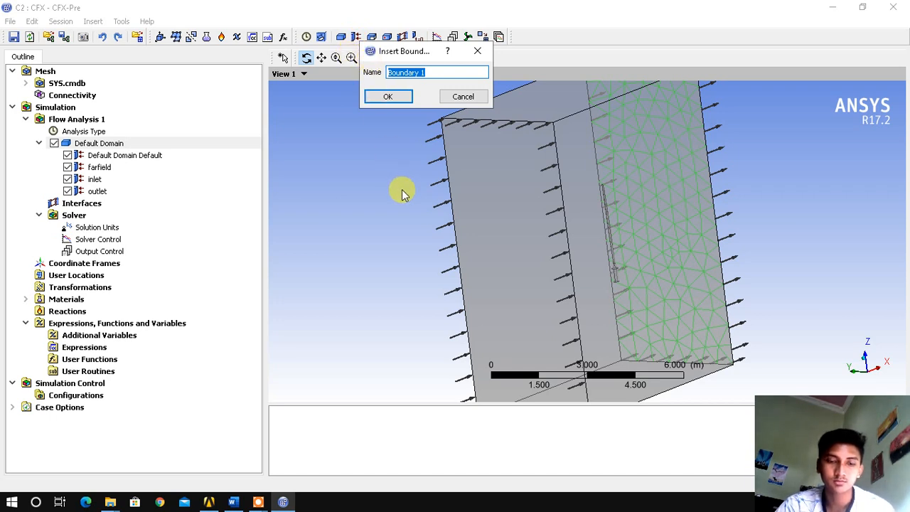
{"action": "type", "text": "blade"}
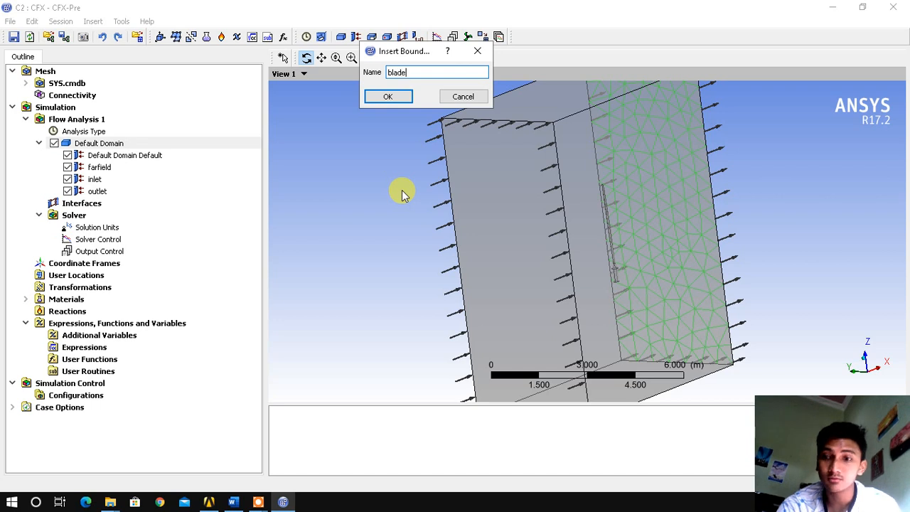
{"action": "key", "text": "Return"}
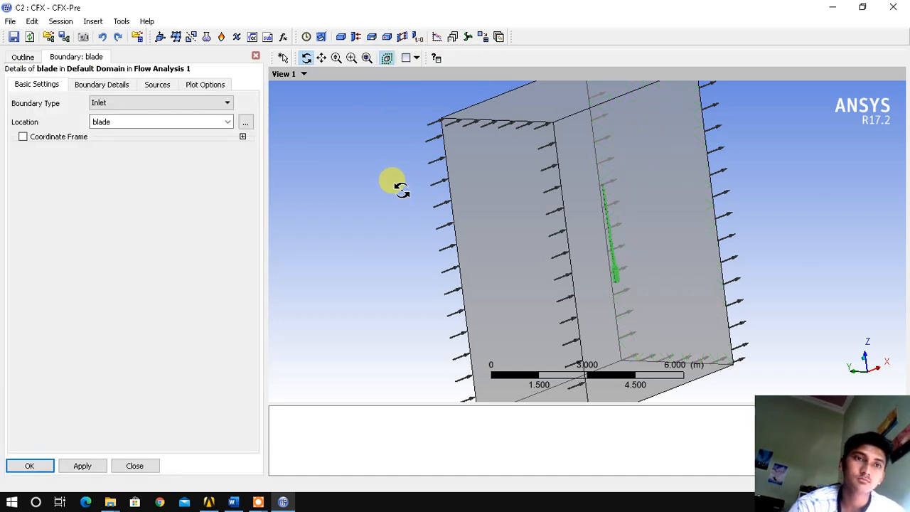
Set the blade boundary's type to Wall at the blade location, keep No Slip Wall and Smooth Wall, and accept the boundary.
{"action": "left_click", "coordinate": [225, 106]}
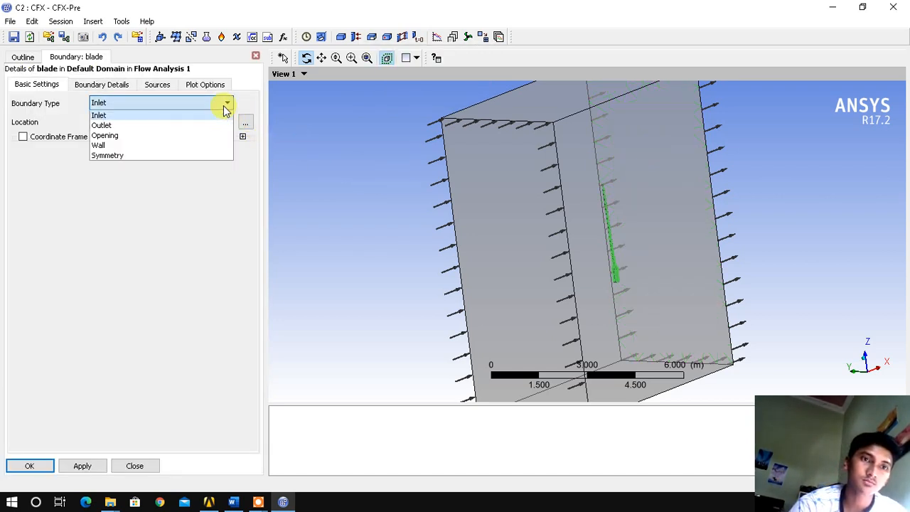
{"action": "left_click", "coordinate": [181, 146]}
{"action": "left_click", "coordinate": [227, 122]}
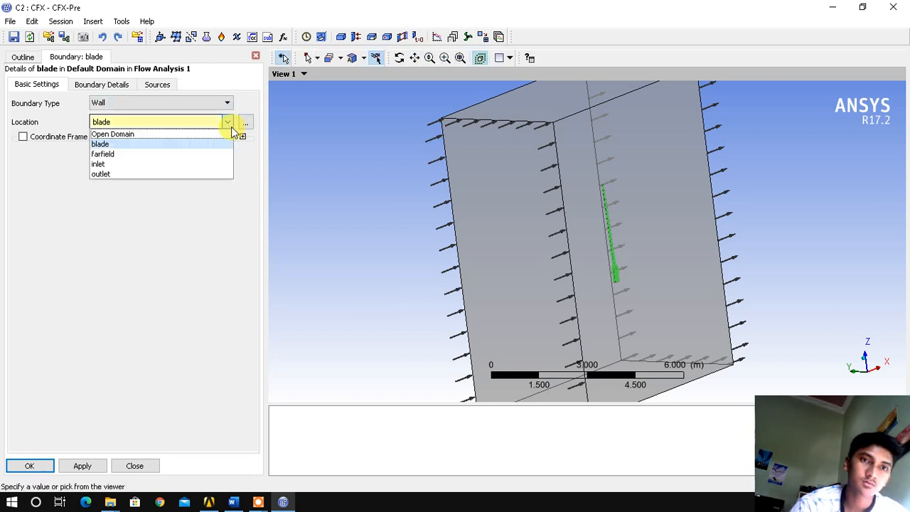
{"action": "left_click", "coordinate": [204, 144]}
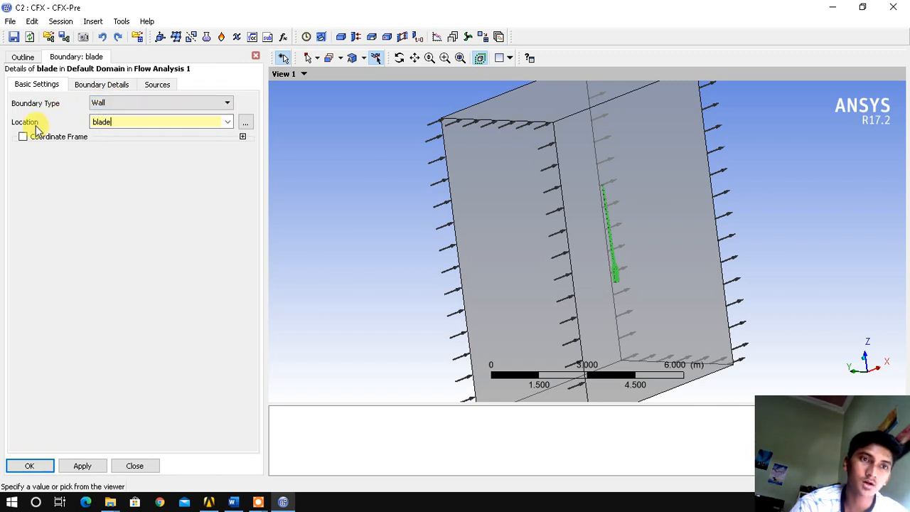
{"action": "left_click", "coordinate": [96, 88]}
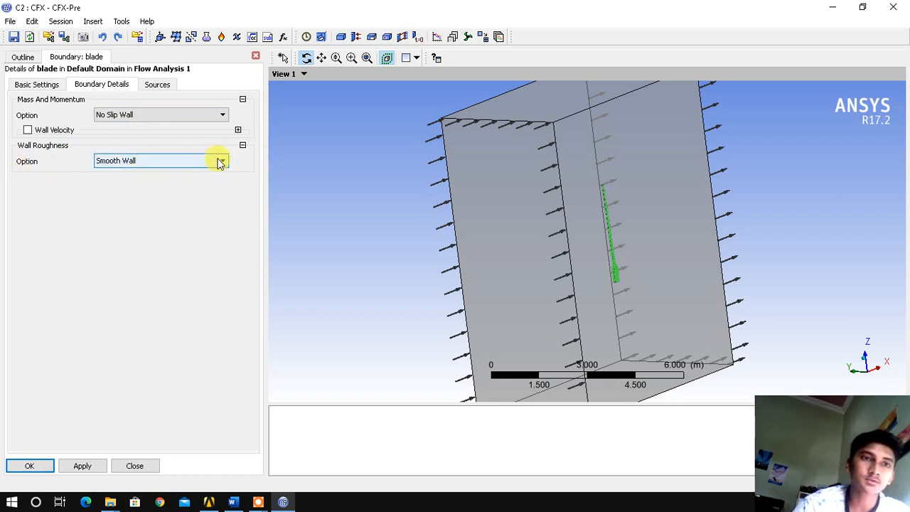
{"action": "left_click", "coordinate": [62, 462]}
{"action": "left_click", "coordinate": [42, 469]}
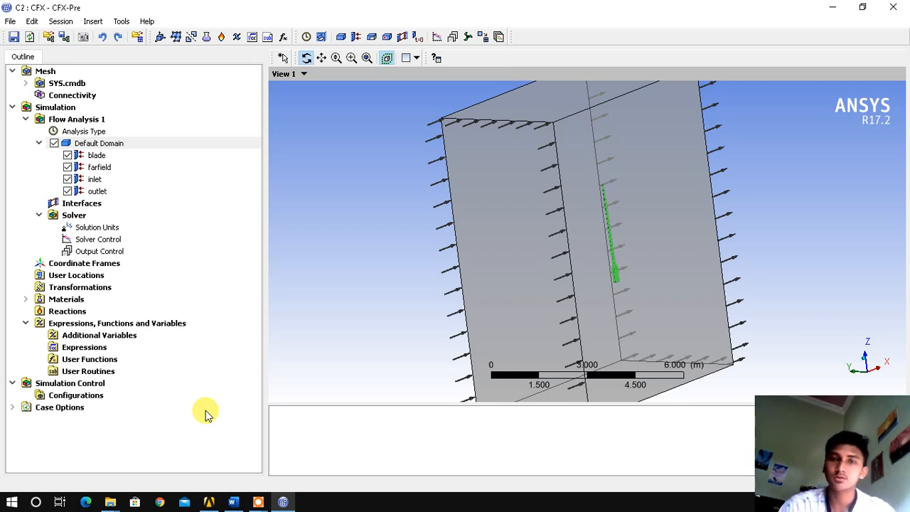
Close CFX-Pre and open the CFX system's Solution in CFX-Solver Manager from the Workbench project.
{"action": "left_click", "coordinate": [890, 9]}
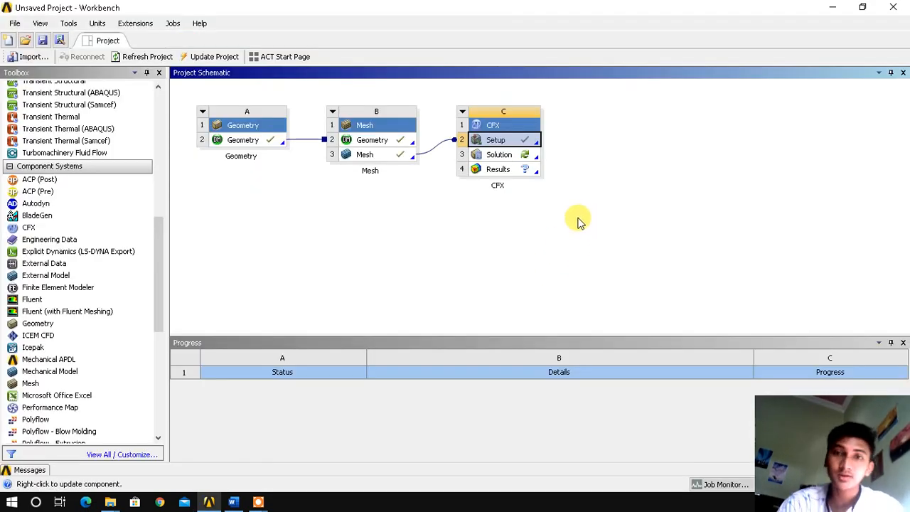
{"action": "left_click", "coordinate": [507, 161]}
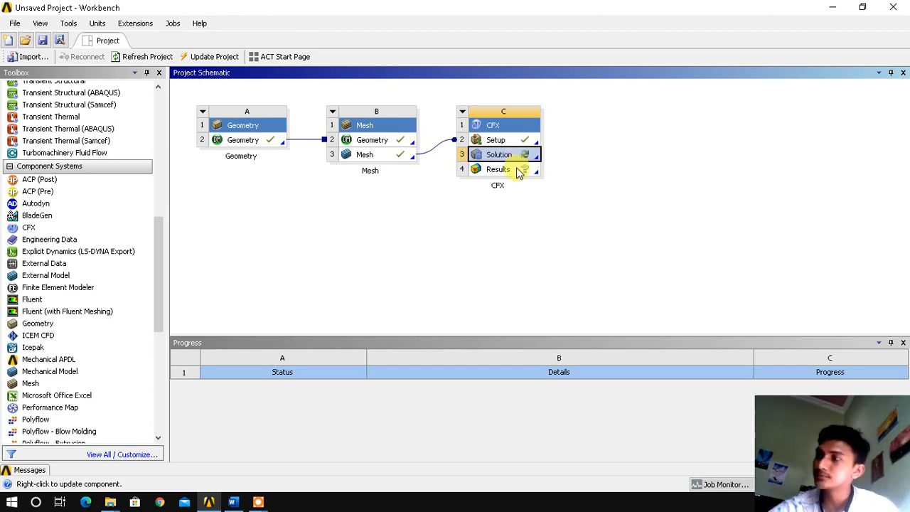
{"action": "right_click", "coordinate": [518, 172]}
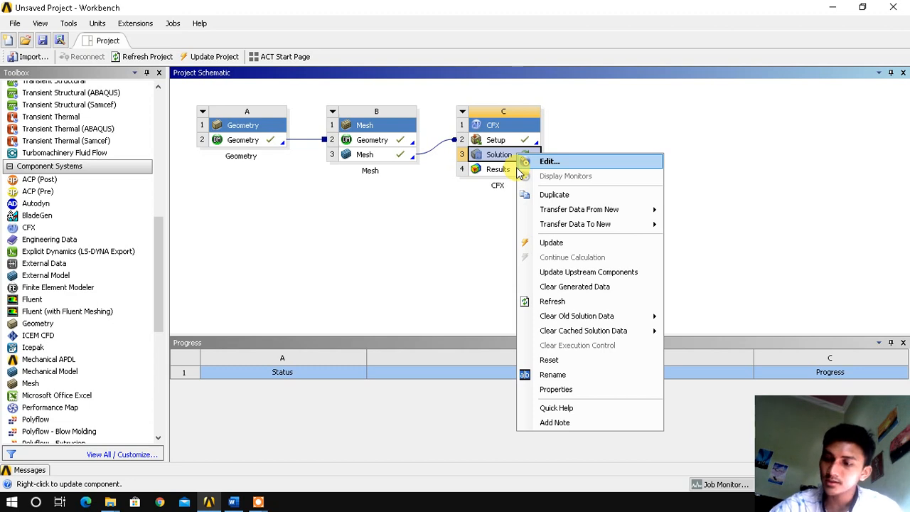
{"action": "left_click", "coordinate": [549, 162]}
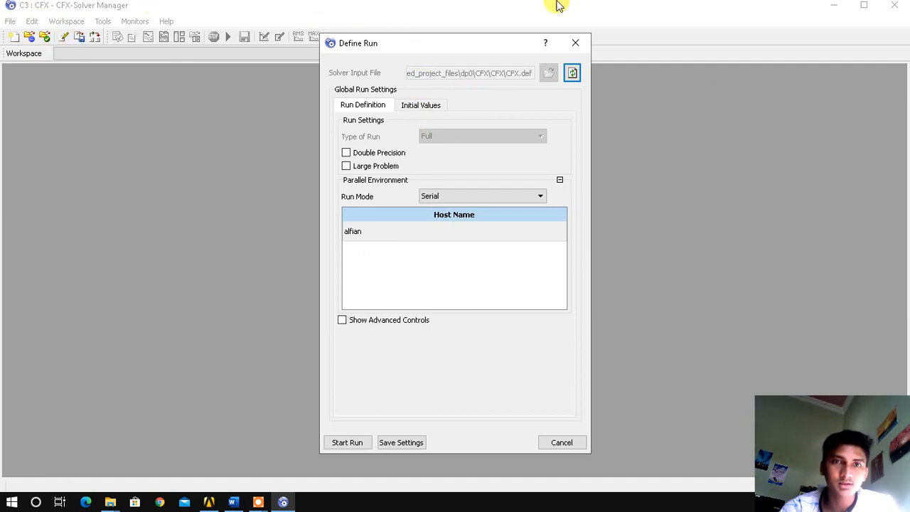
Start the solver run in Serial mode without double precision.
{"action": "left_click_drag", "start_coordinate": [391, 56], "coordinate": [395, 54]}
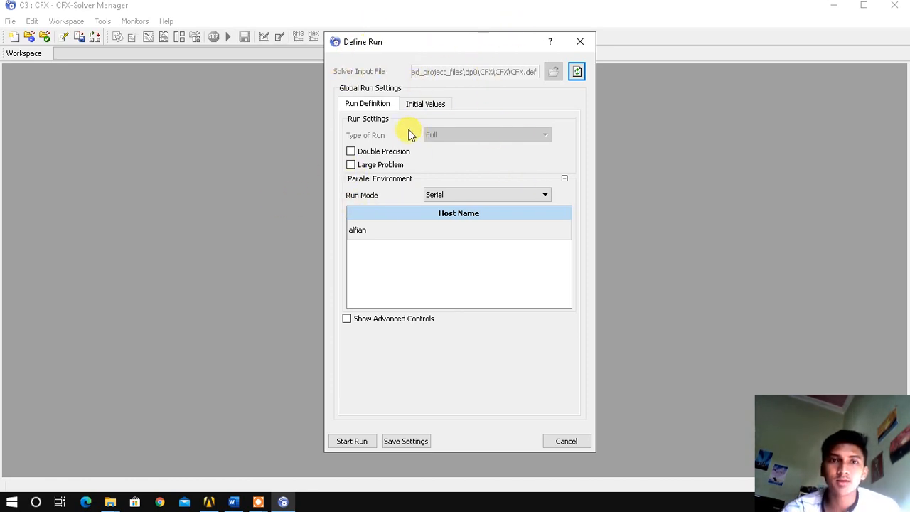
{"action": "left_click", "coordinate": [351, 152]}
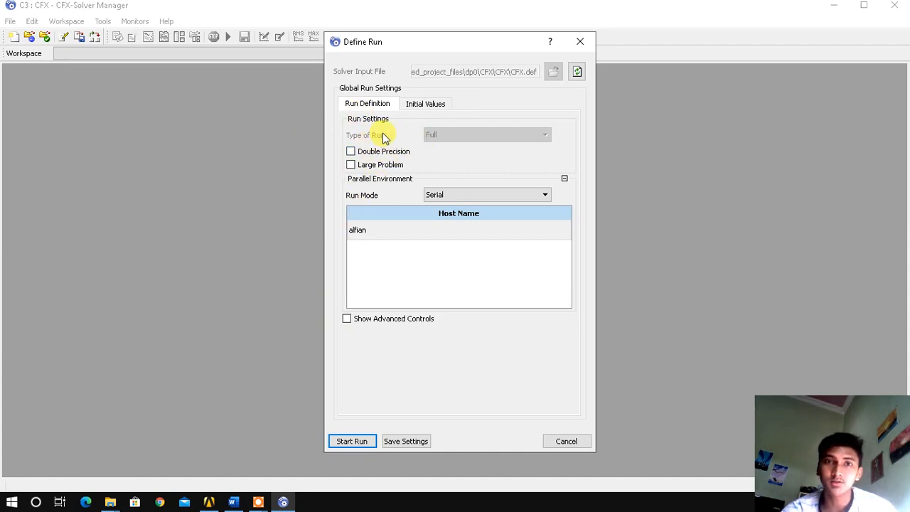
{"action": "left_click", "coordinate": [351, 442]}
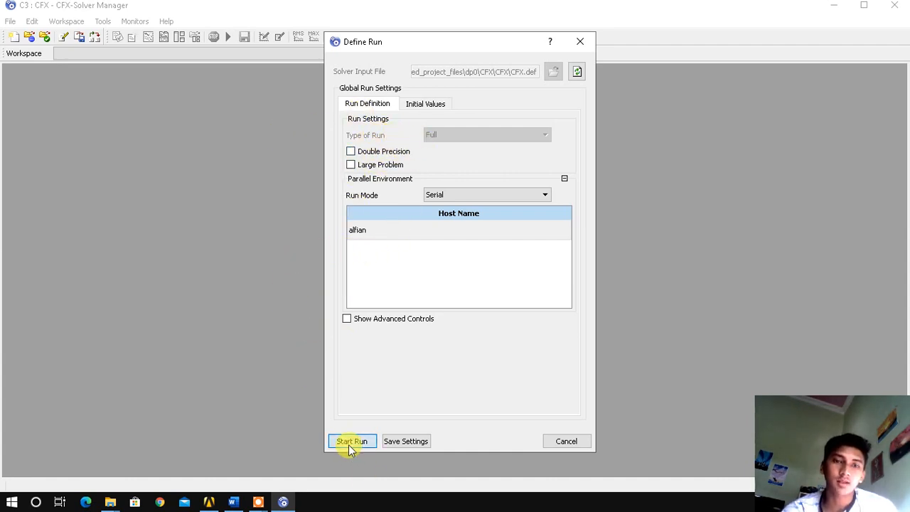
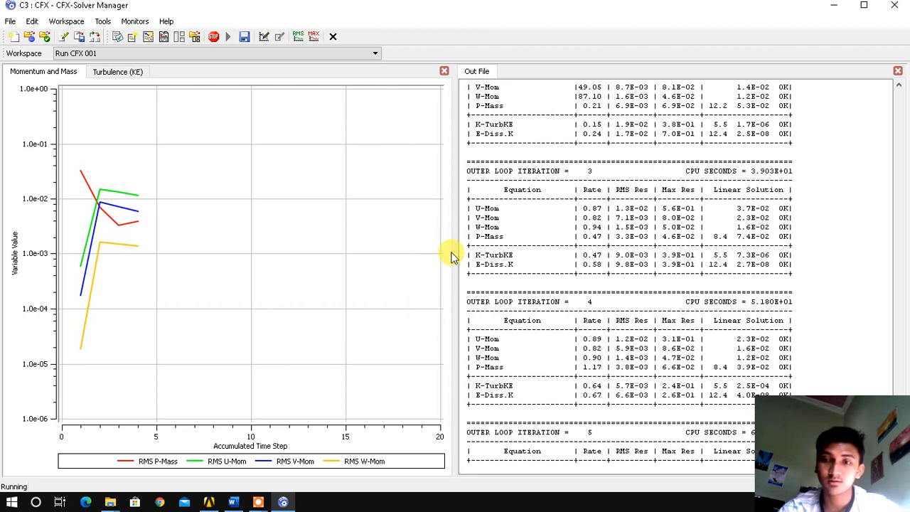
Check the turbulence and the momentum and mass residual plots, and dismiss the run completion message.
{"action": "left_click", "coordinate": [117, 72]}
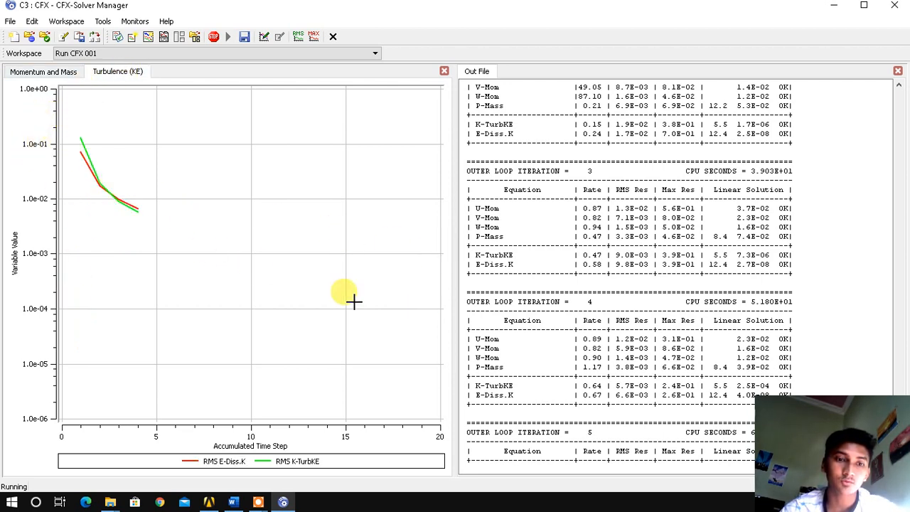
{"action": "left_click", "coordinate": [43, 71]}
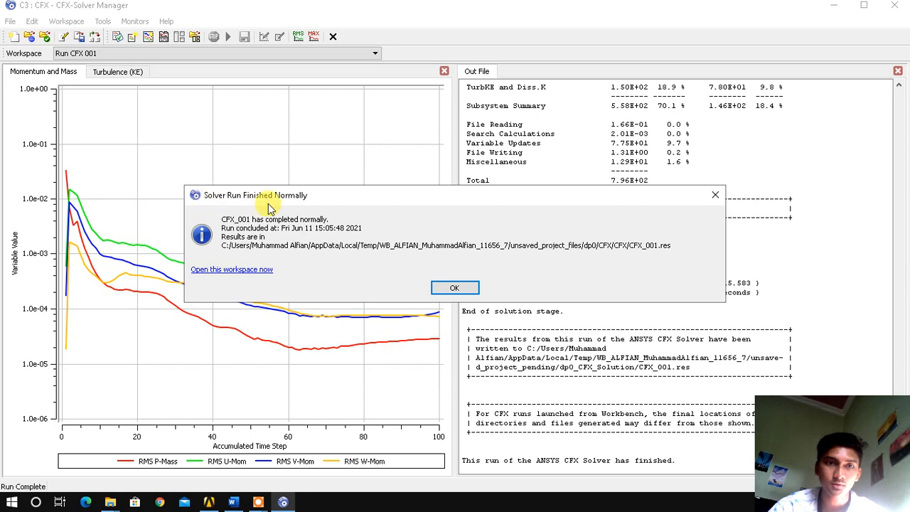
{"action": "left_click", "coordinate": [448, 288]}
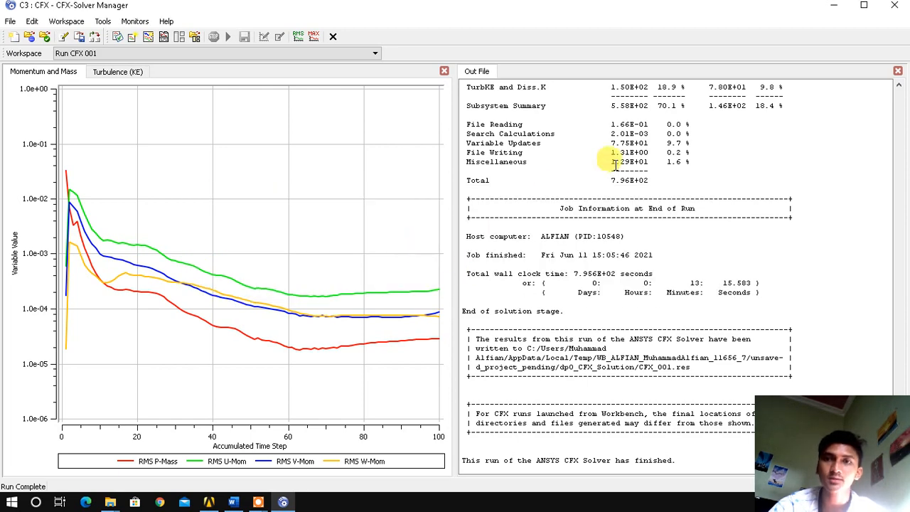
Close CFX-Solver Manager and open the CFX system's Results in CFD-Post from the Workbench project.
{"action": "left_click", "coordinate": [895, 6]}
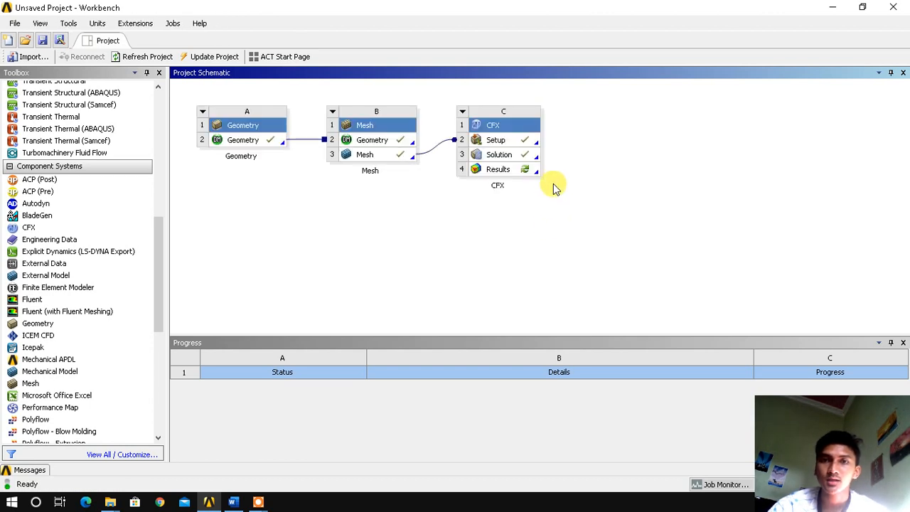
{"action": "left_click", "coordinate": [520, 172]}
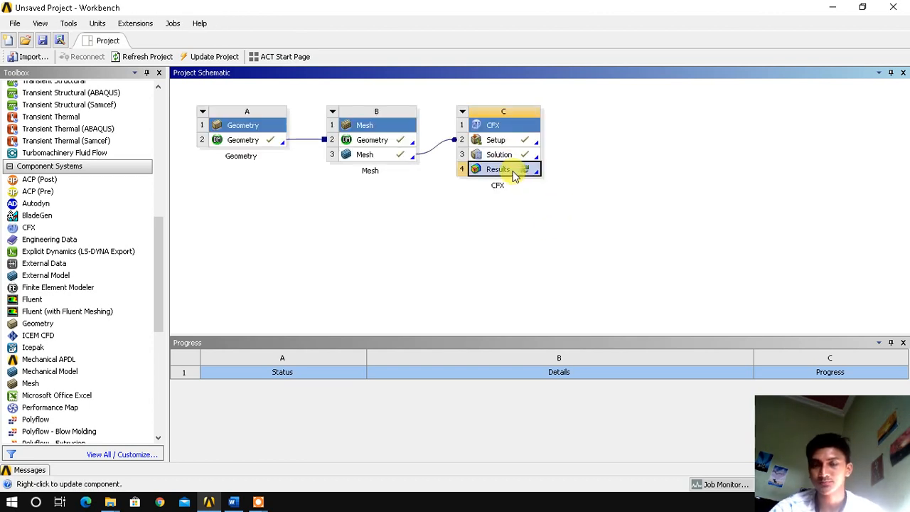
{"action": "right_click", "coordinate": [515, 179]}
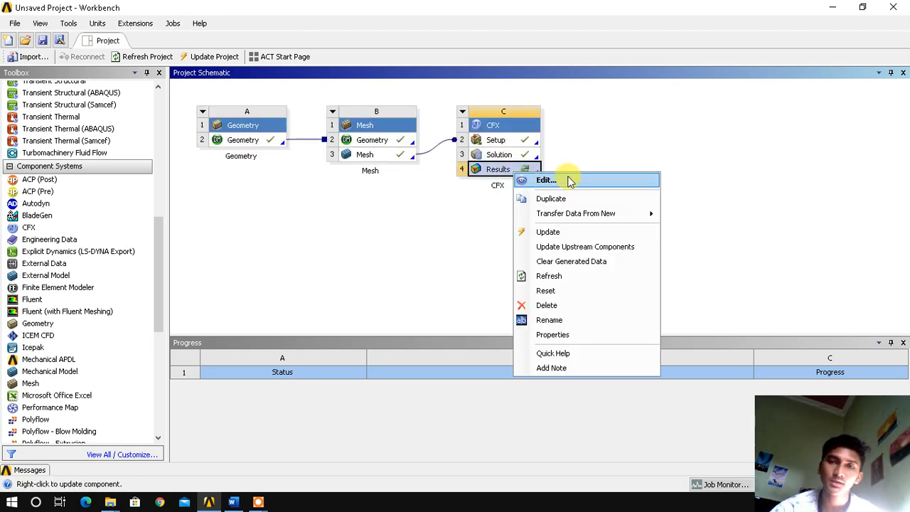
{"action": "left_click", "coordinate": [570, 182]}
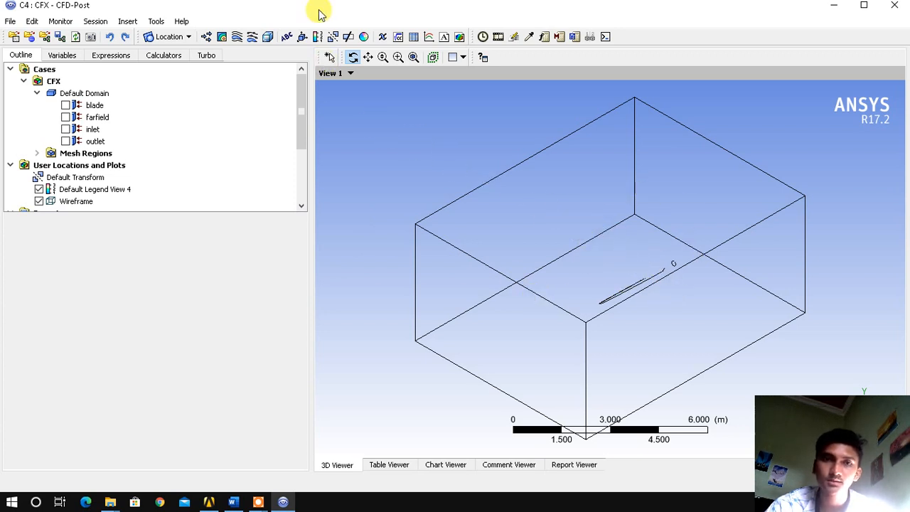
Insert a new contour plot with the default name.
{"action": "scroll", "coordinate": [565, 183], "scroll_direction": "up", "scroll_amount": 2}
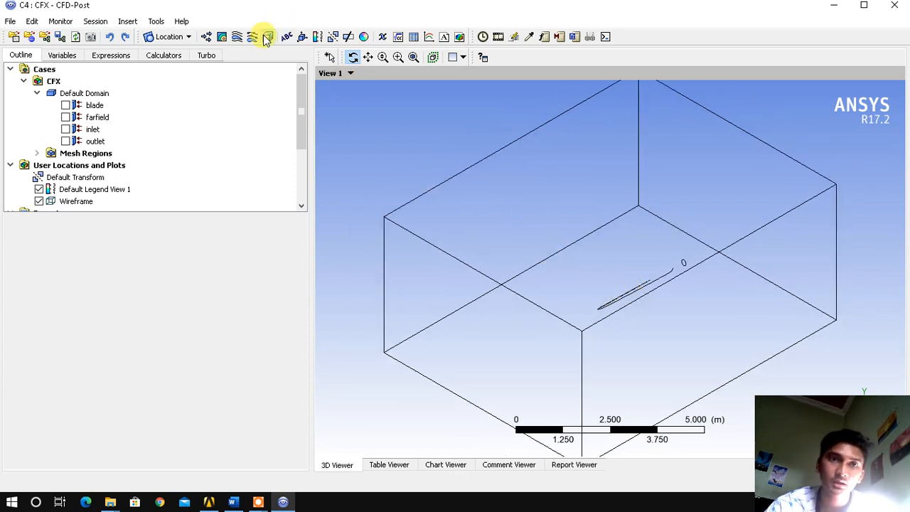
{"action": "left_click", "coordinate": [222, 38]}
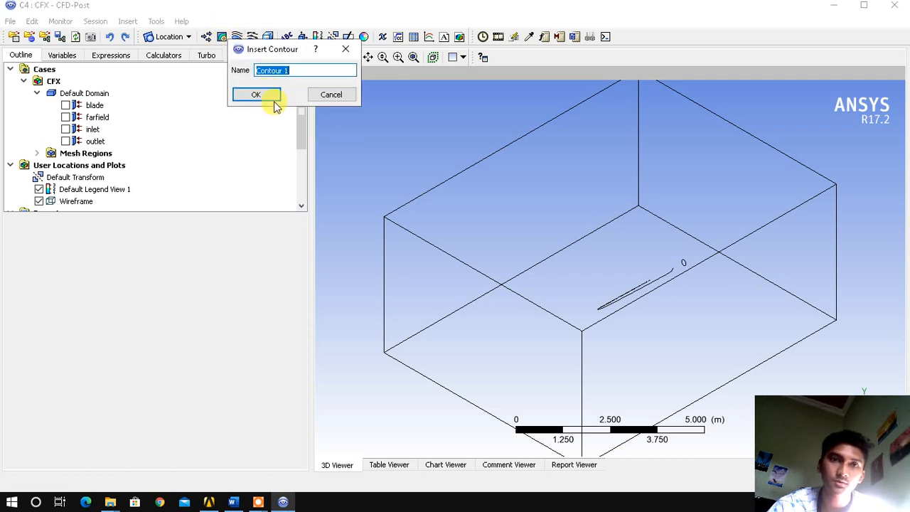
{"action": "left_click", "coordinate": [271, 95]}
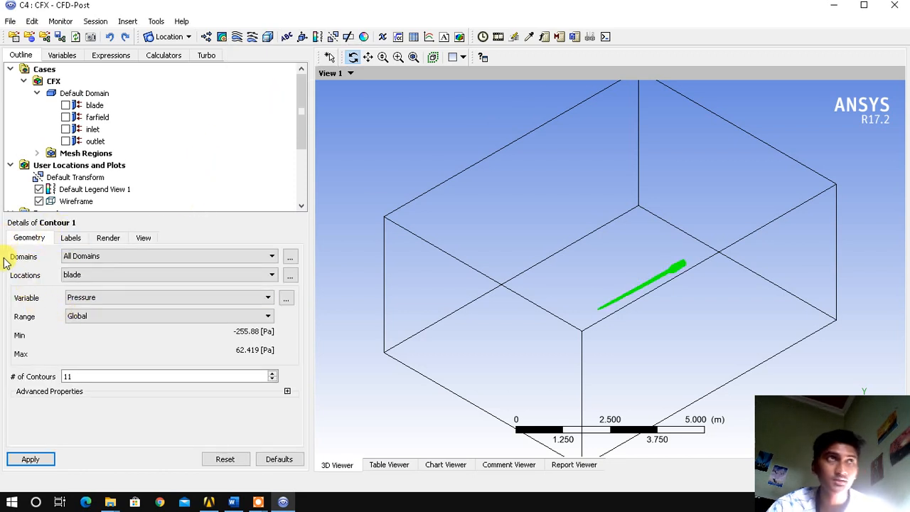
Define the contour on the blade with the Pressure variable and 50 contours, and apply it.
{"action": "left_click", "coordinate": [120, 278]}
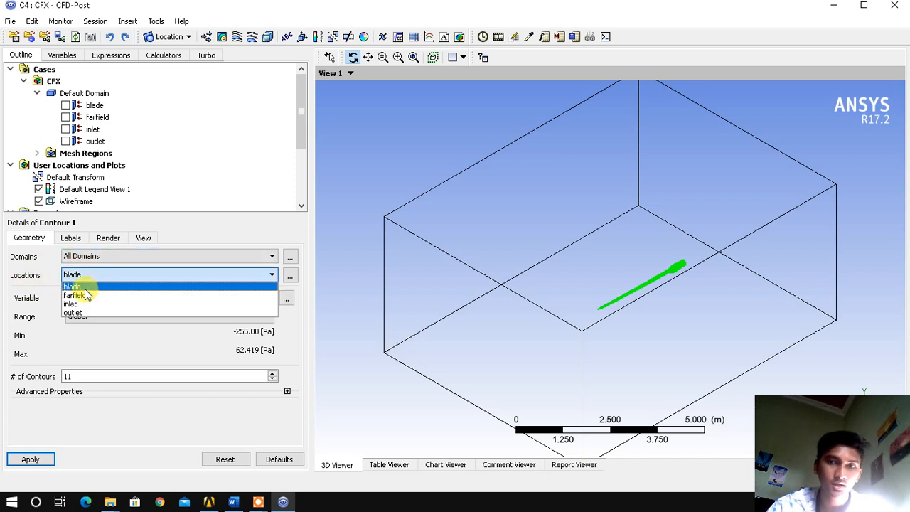
{"action": "left_click", "coordinate": [85, 289]}
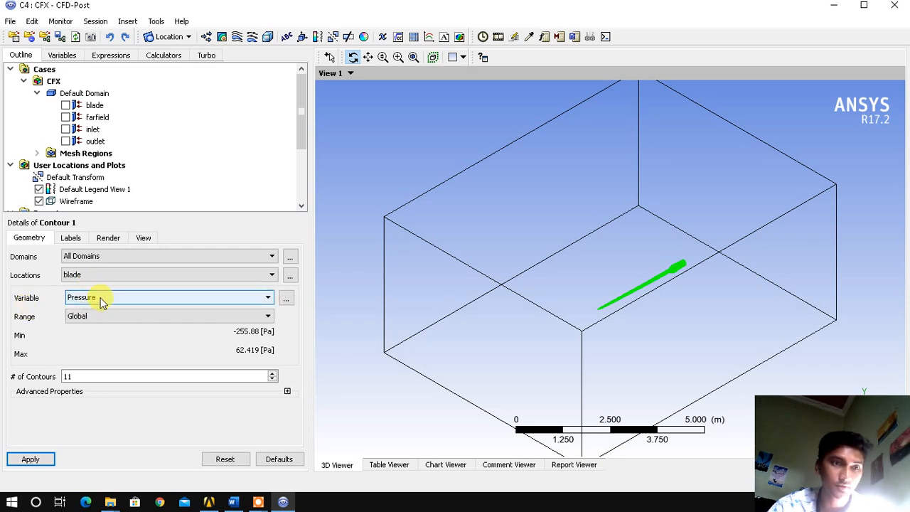
{"action": "left_click", "coordinate": [97, 297]}
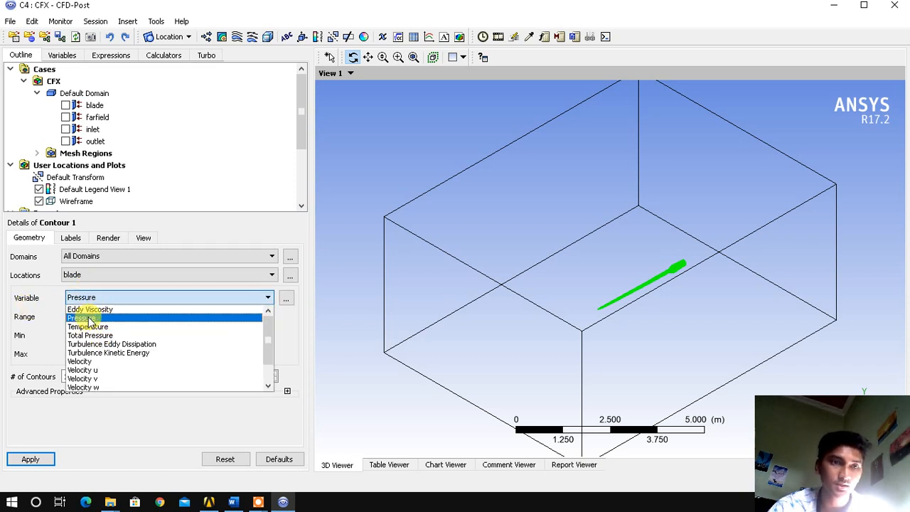
{"action": "left_click", "coordinate": [90, 318]}
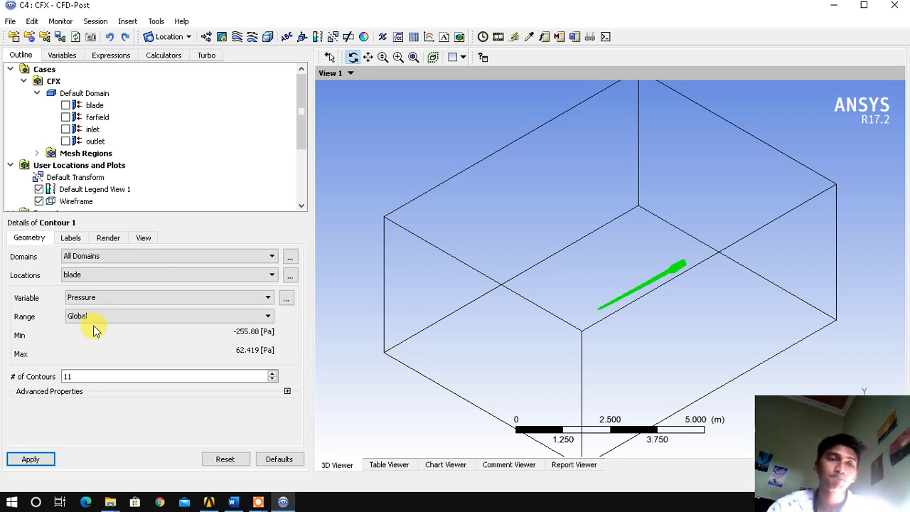
{"action": "left_click", "coordinate": [74, 376]}
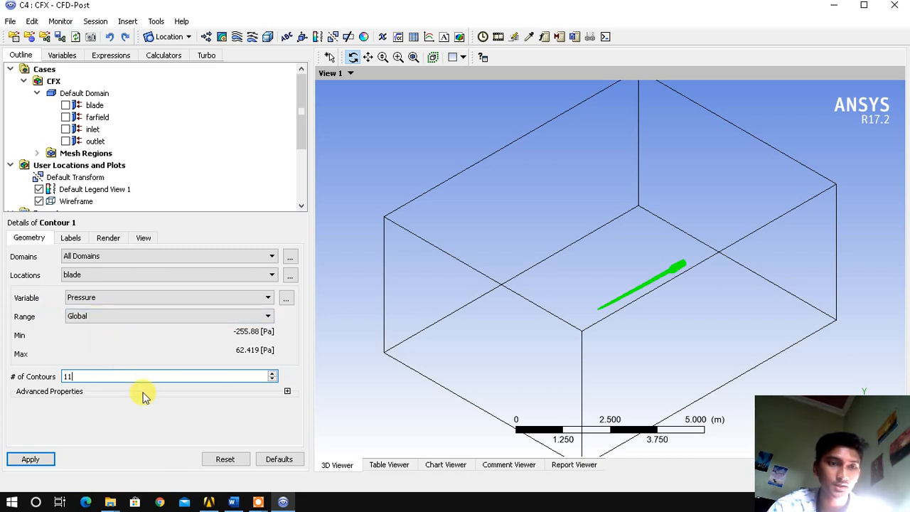
{"action": "key", "text": "BackSpace"}
{"action": "key", "text": "BackSpace"}
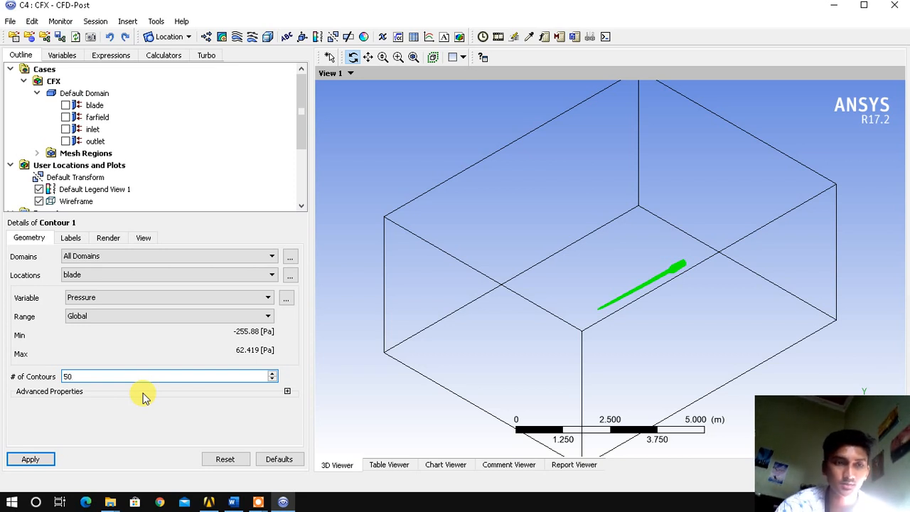
{"action": "left_click", "coordinate": [31, 458]}
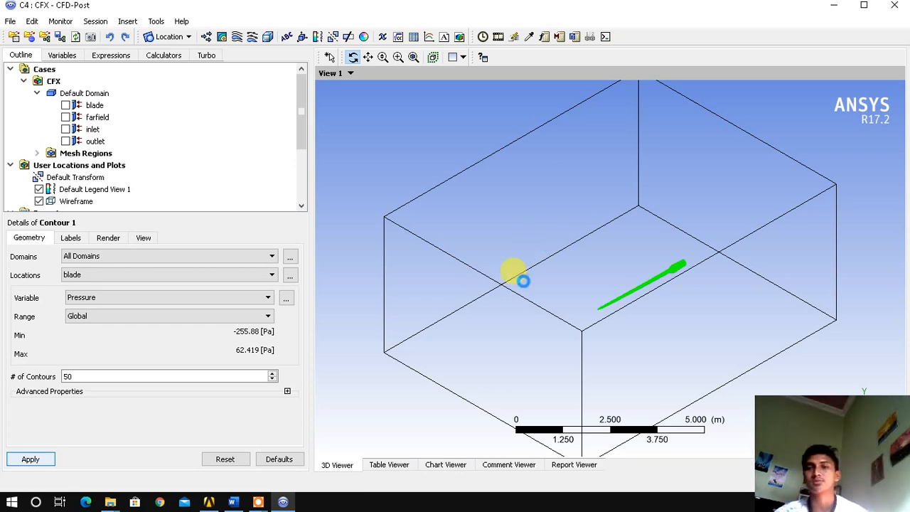
Examine the pressure contour along the blade from several angles, including close up at the blade root.
{"action": "left_click_drag", "start_coordinate": [660, 313], "coordinate": [753, 344]}
{"action": "left_click_drag", "start_coordinate": [634, 370], "coordinate": [634, 364]}
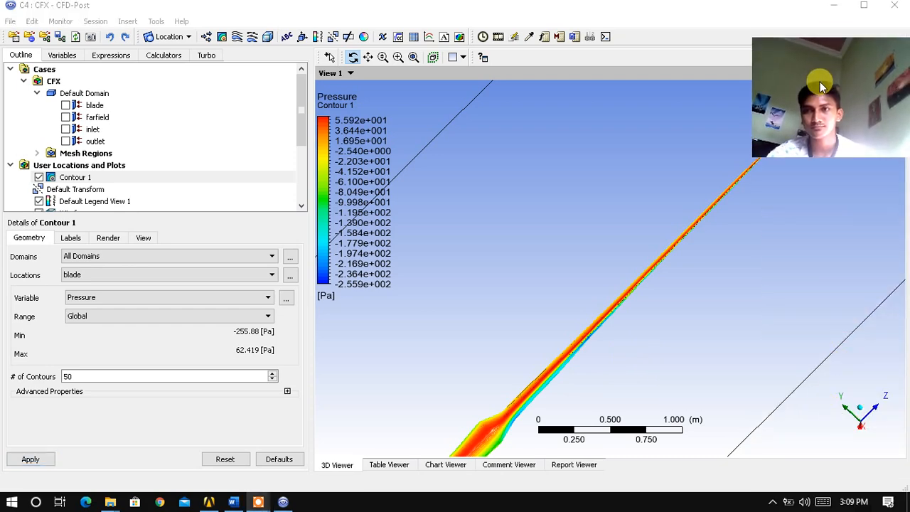
{"action": "left_click", "coordinate": [854, 434]}
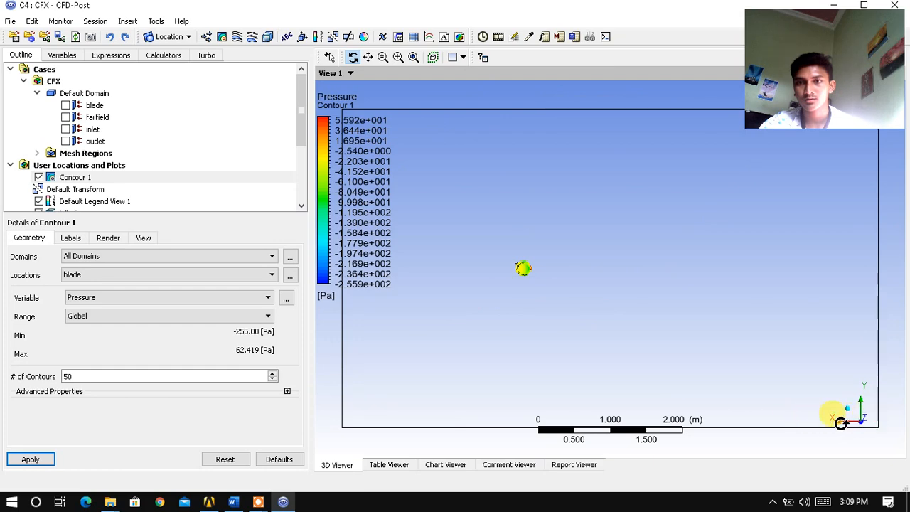
{"action": "left_click_drag", "start_coordinate": [848, 426], "coordinate": [807, 424]}
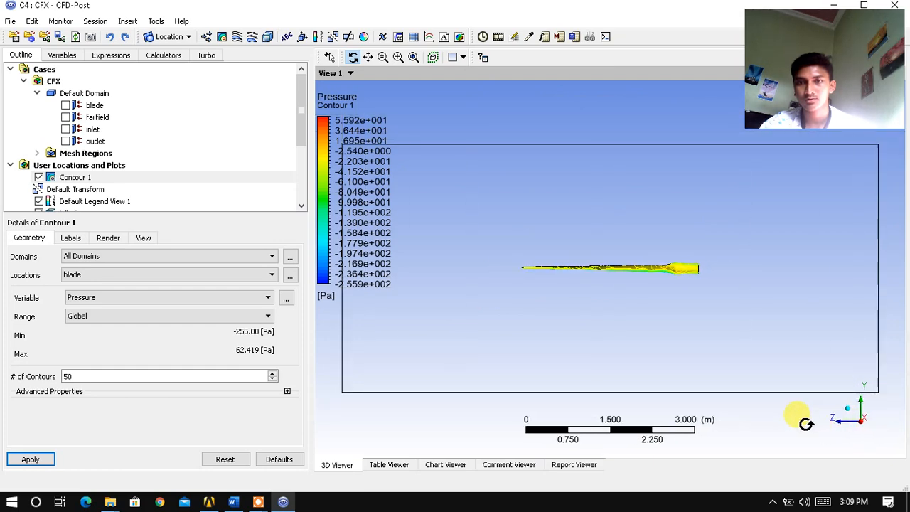
{"action": "left_click_drag", "start_coordinate": [689, 375], "coordinate": [680, 280]}
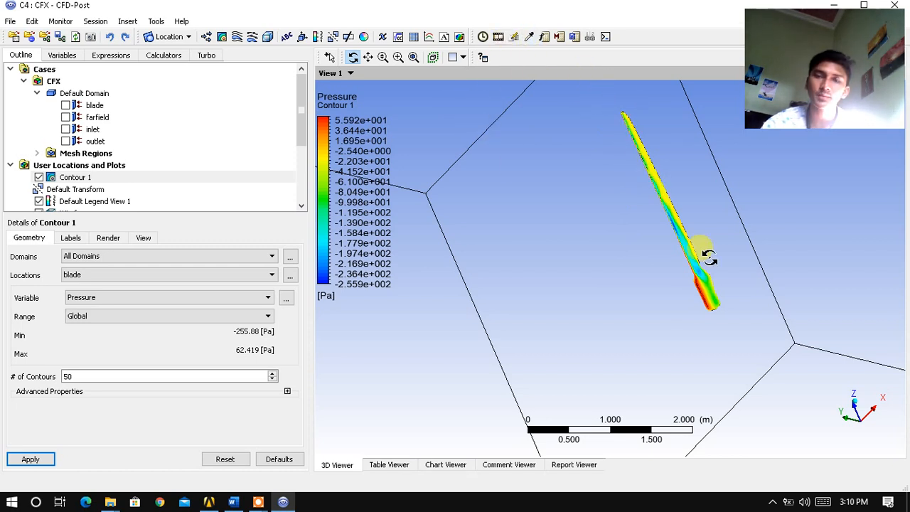
{"action": "left_click_drag", "start_coordinate": [695, 340], "coordinate": [768, 256]}
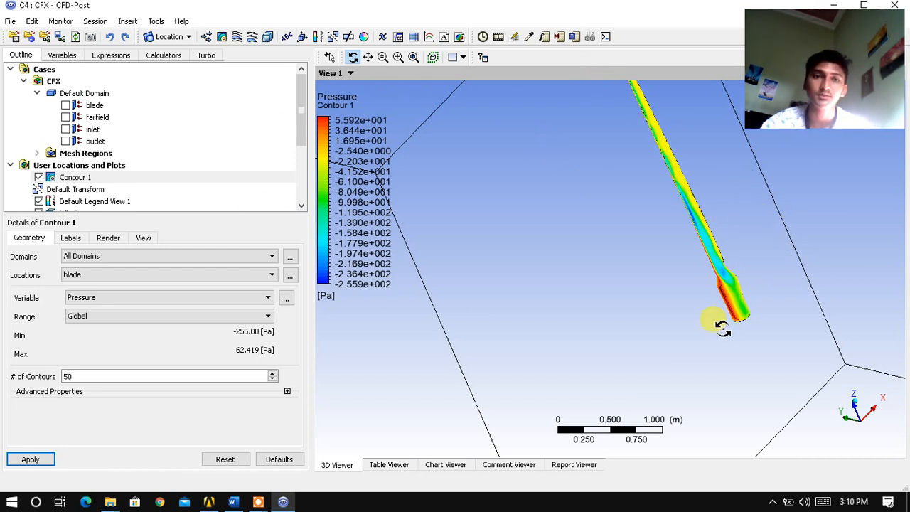
{"action": "scroll", "coordinate": [605, 293], "scroll_direction": "down", "scroll_amount": 1}
{"action": "mouse_move", "coordinate": [614, 302]}
{"action": "left_mouse_down"}
{"action": "mouse_move", "coordinate": [620, 267]}
{"action": "mouse_move", "coordinate": [626, 305]}
{"action": "left_mouse_up"}
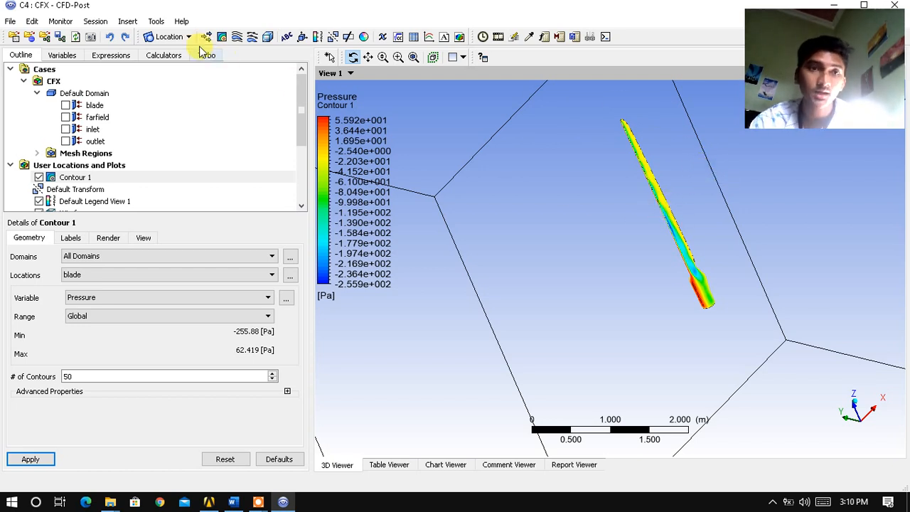
Insert a new 3D streamline with the default name and keep it set to All Domains.
{"action": "left_click", "coordinate": [237, 39]}
{"action": "left_click", "coordinate": [258, 91]}
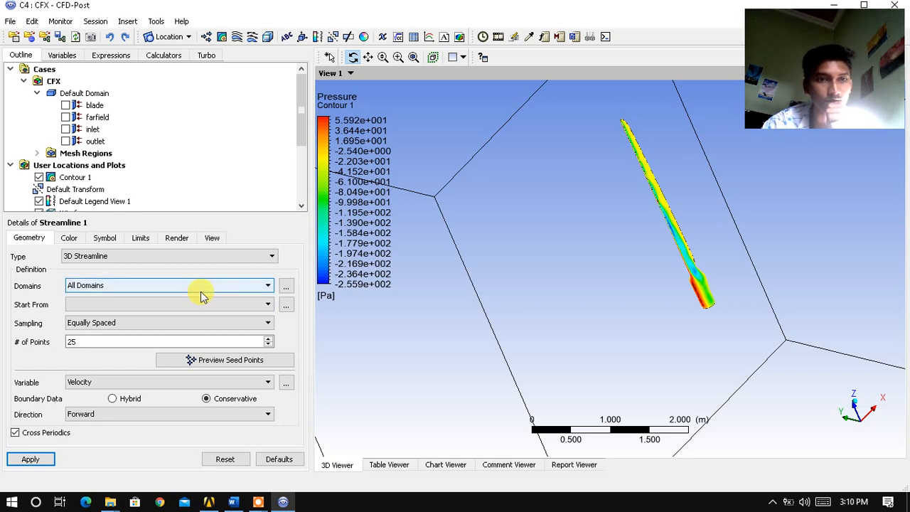
{"action": "left_click", "coordinate": [201, 291]}
{"action": "left_click", "coordinate": [152, 316]}
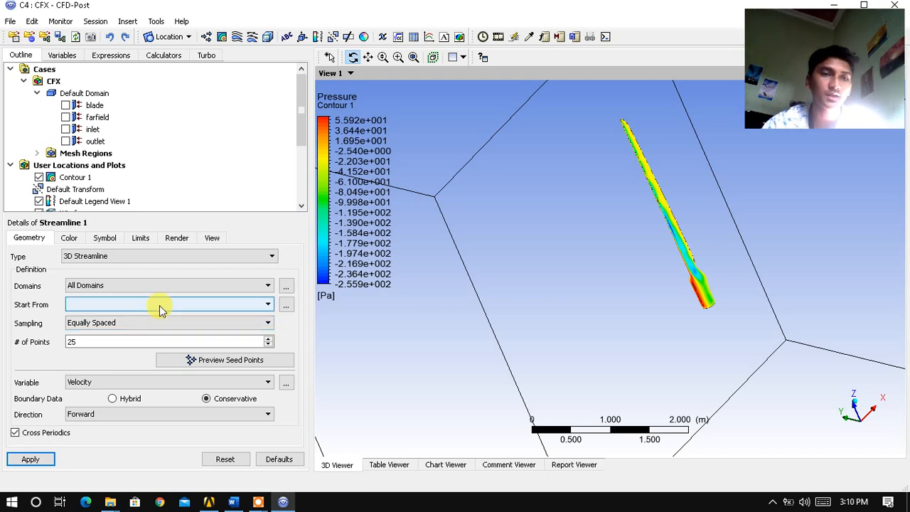
Start the velocity streamlines from the inlet with 100 equally spaced points, and apply the settings.
{"action": "left_click", "coordinate": [159, 308]}
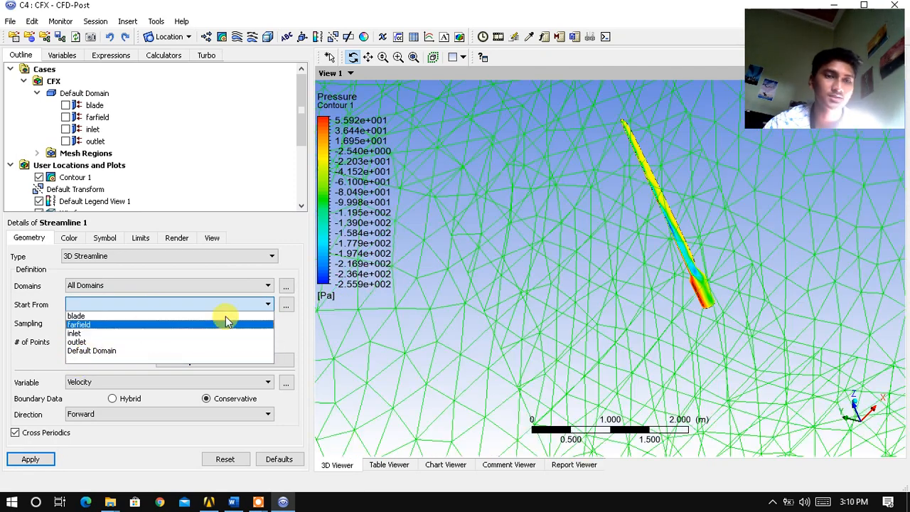
{"action": "left_click", "coordinate": [75, 333]}
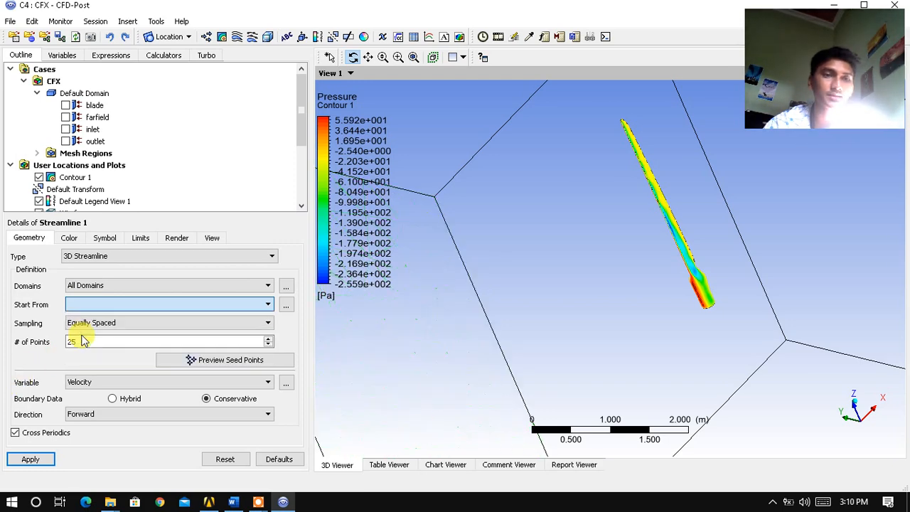
{"action": "left_click_drag", "start_coordinate": [482, 291], "coordinate": [498, 278]}
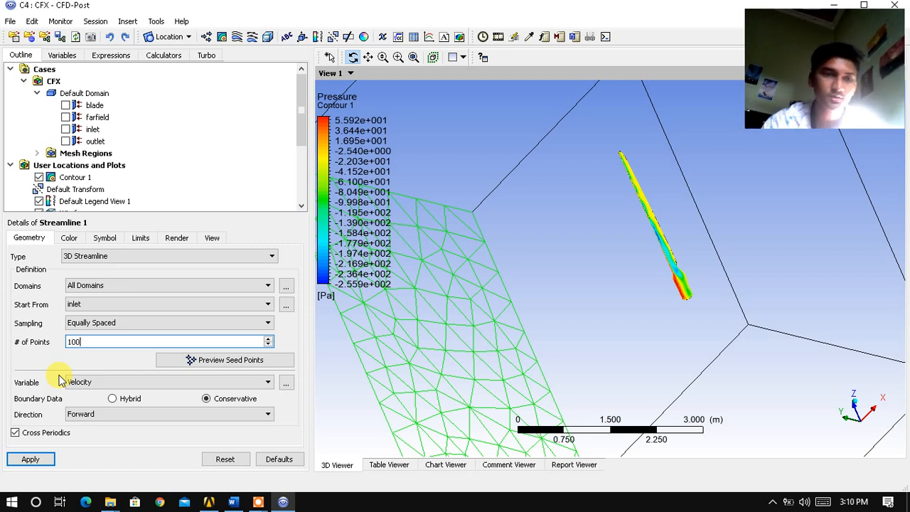
{"action": "left_click", "coordinate": [39, 456]}
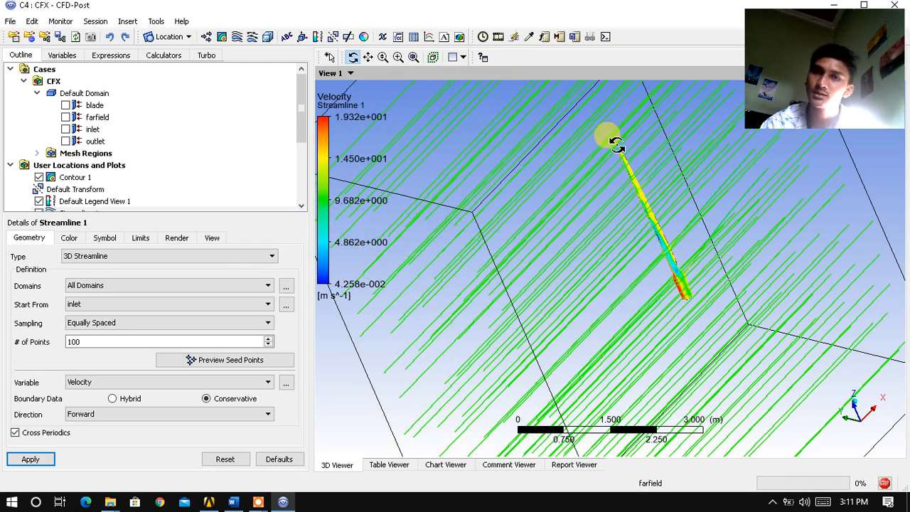
Set the streamline's number of points to 250 and apply the change.
{"action": "scroll", "coordinate": [704, 254], "scroll_direction": "up", "scroll_amount": 4}
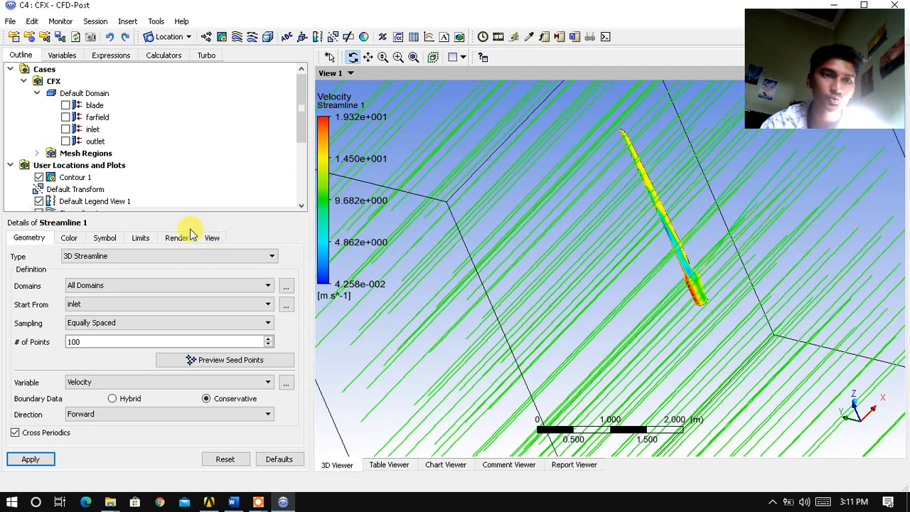
{"action": "double_click", "coordinate": [73, 343]}
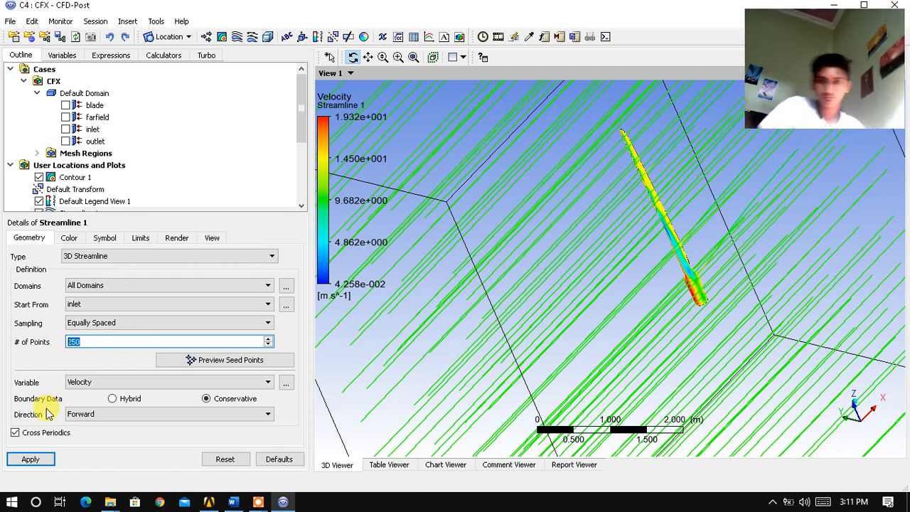
{"action": "left_click", "coordinate": [43, 458]}
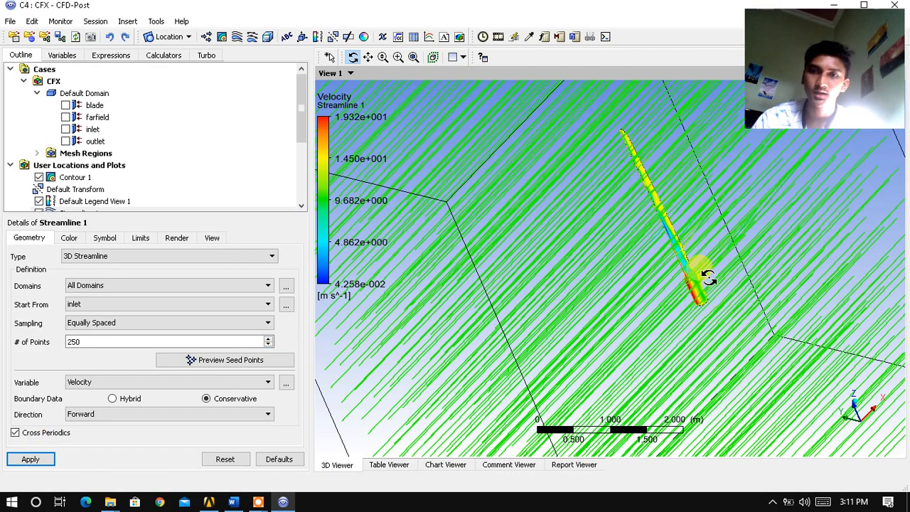
Examine the velocity streamlines passing around the blade, focusing on the area near the blade root.
{"action": "left_click_drag", "start_coordinate": [712, 280], "coordinate": [709, 277]}
{"action": "scroll", "coordinate": [788, 256], "scroll_direction": "up", "scroll_amount": 5}
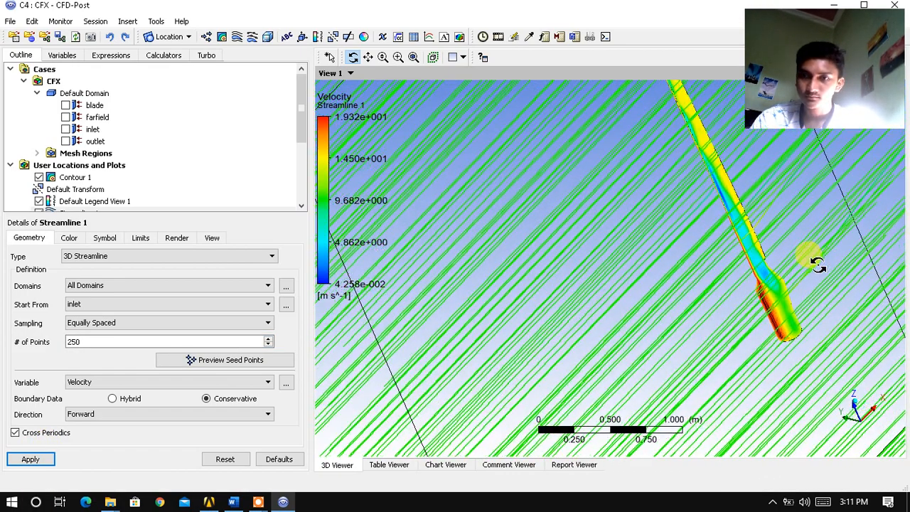
{"action": "scroll", "coordinate": [818, 265], "scroll_direction": "down", "scroll_amount": 5}
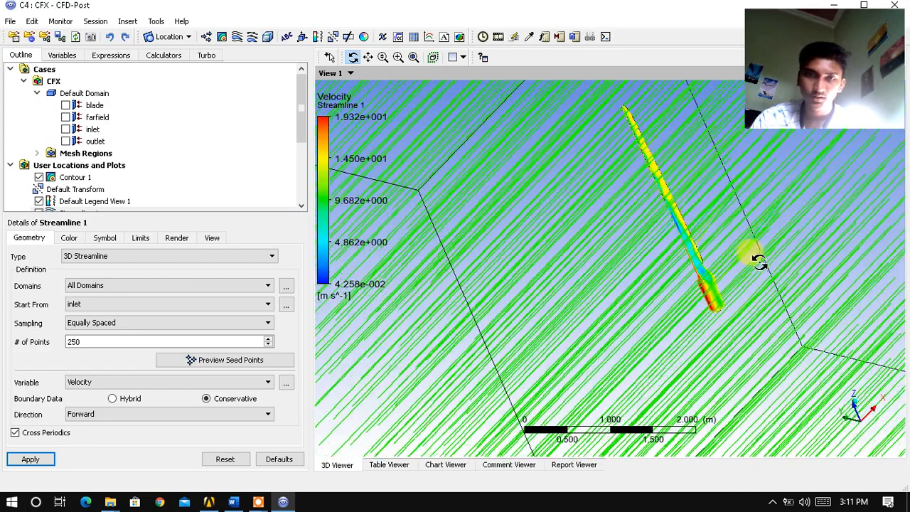
{"action": "left_click_drag", "start_coordinate": [654, 173], "coordinate": [723, 258]}
{"action": "scroll", "coordinate": [748, 258], "scroll_direction": "up", "scroll_amount": 3}
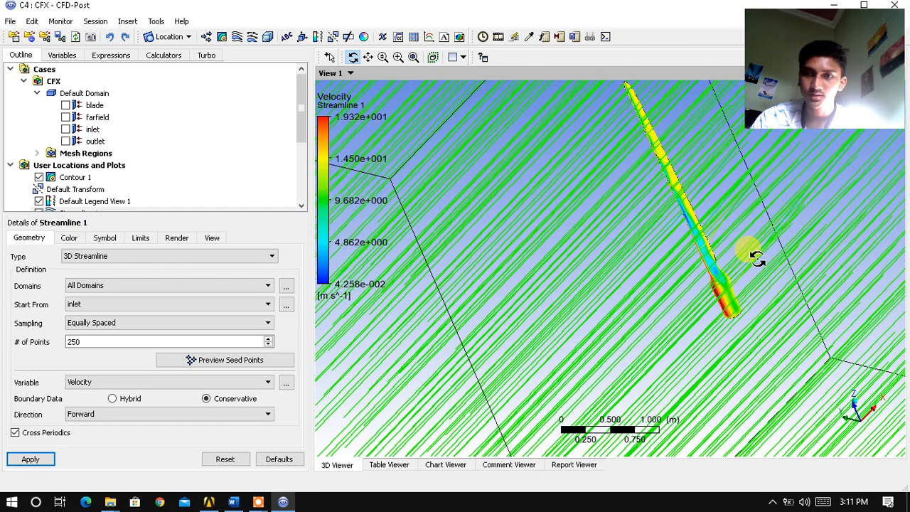
{"action": "scroll", "coordinate": [756, 256], "scroll_direction": "up", "scroll_amount": 2}
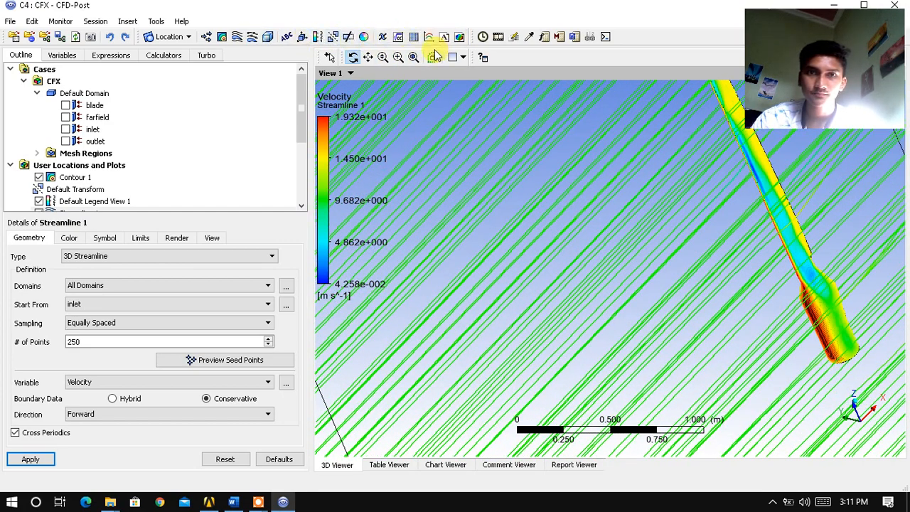
{"action": "left_click", "coordinate": [367, 57]}
{"action": "left_click_drag", "start_coordinate": [716, 193], "coordinate": [505, 343]}
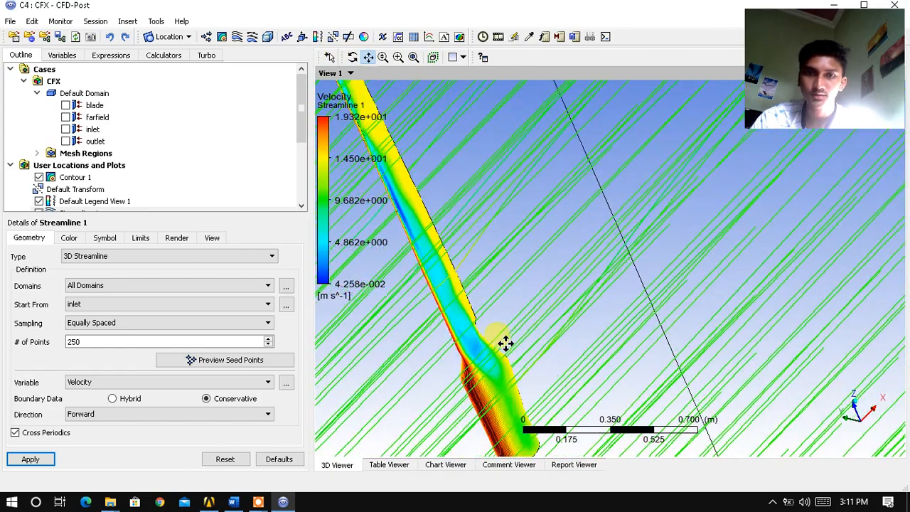
{"action": "middle_click_drag", "start_coordinate": [504, 342], "coordinate": [497, 228]}
Set the streamline's number of points to 500 and apply the change.
{"action": "left_click", "coordinate": [106, 342]}
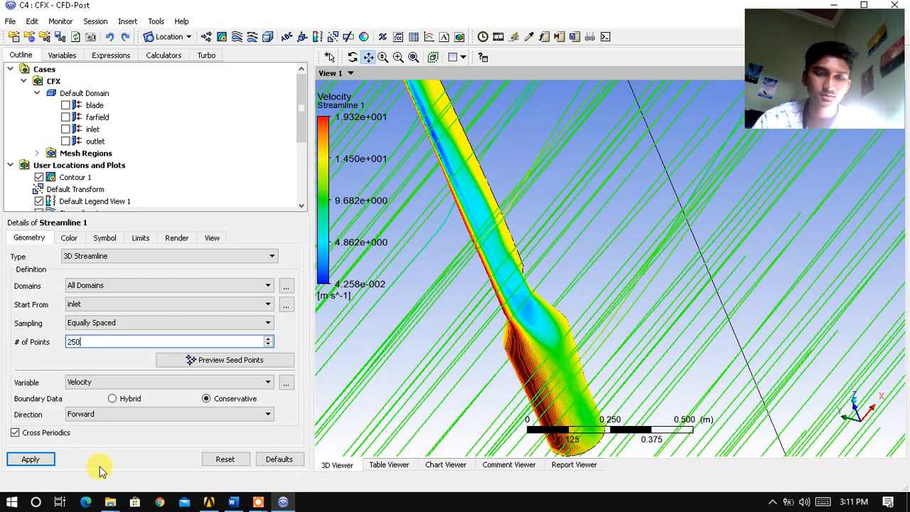
{"action": "key", "text": "BackSpace"}
{"action": "key", "text": "BackSpace"}
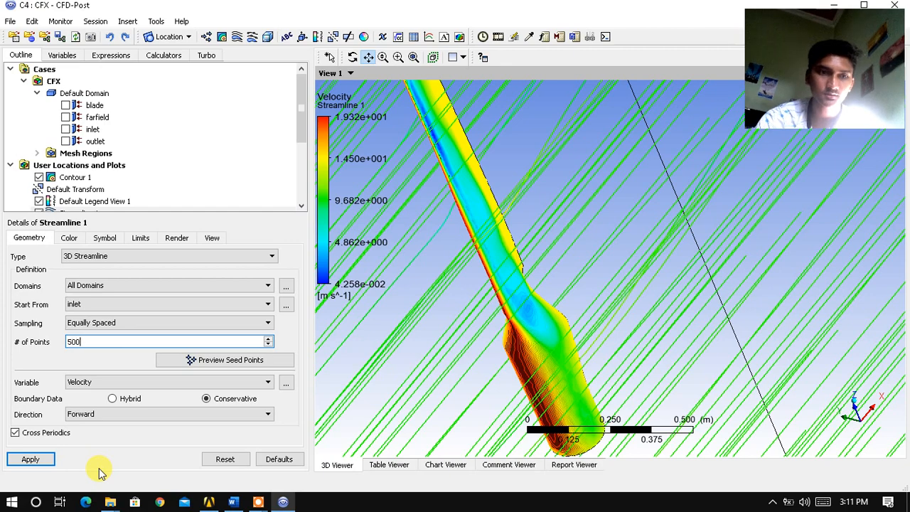
{"action": "left_click", "coordinate": [31, 460]}
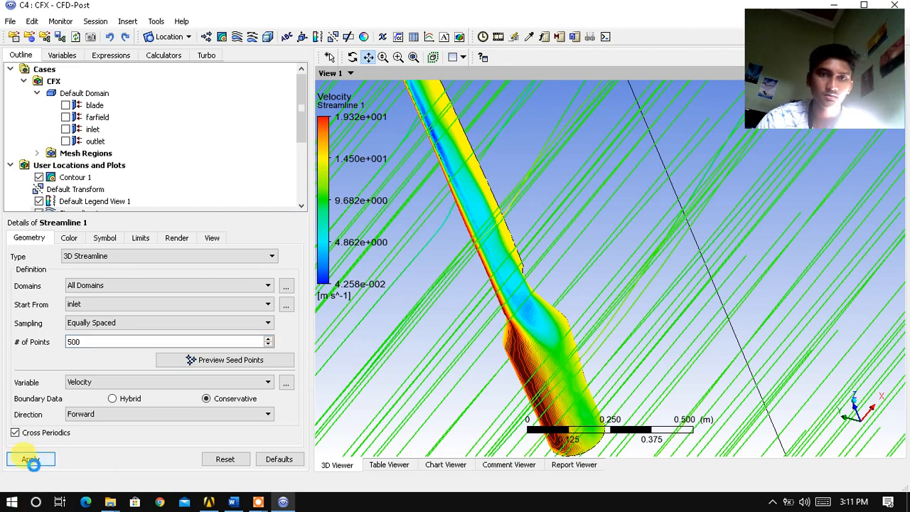
Examine the 500-point velocity streamlines around the blade root.
{"action": "scroll", "coordinate": [486, 234], "scroll_direction": "up", "scroll_amount": 3}
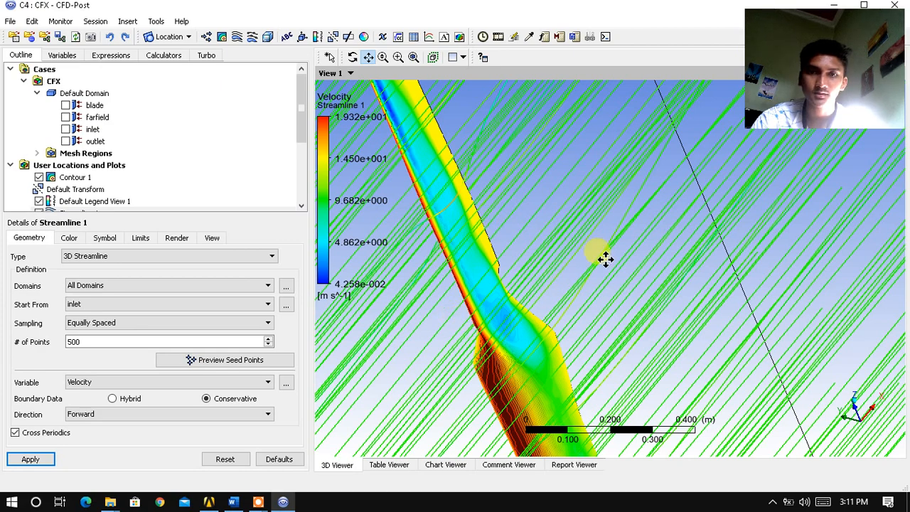
{"action": "left_click_drag", "start_coordinate": [596, 269], "coordinate": [492, 301]}
{"action": "left_click_drag", "start_coordinate": [594, 230], "coordinate": [398, 248]}
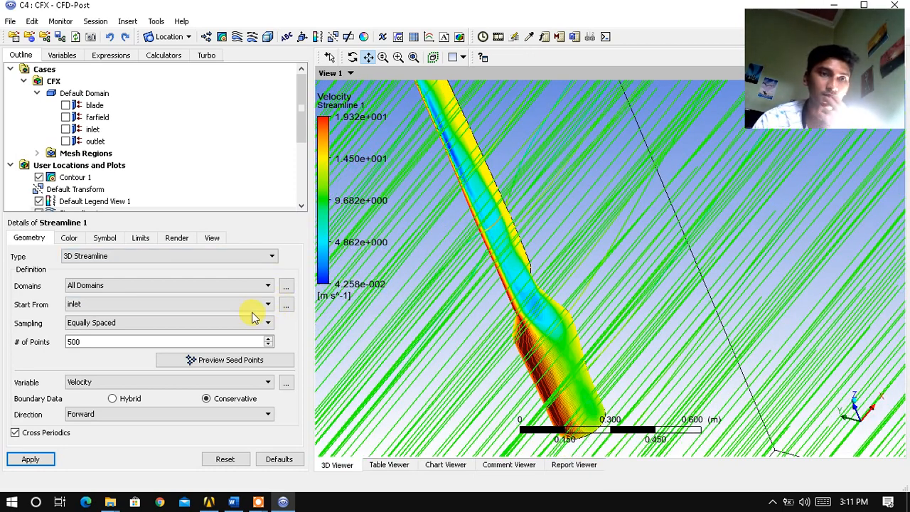
{"action": "left_click_drag", "start_coordinate": [528, 275], "coordinate": [552, 265]}
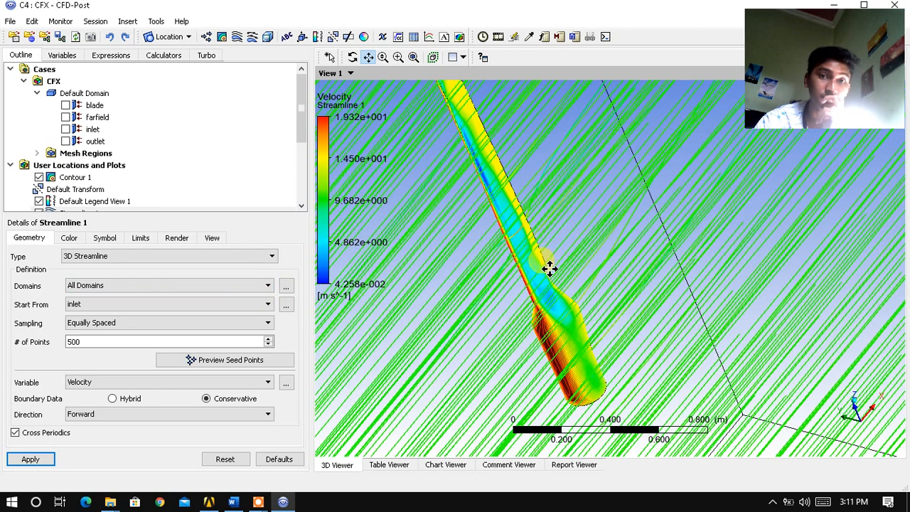
Try starting the velocity streamlines from the blade across all domains, and apply the change.
{"action": "left_click", "coordinate": [263, 286]}
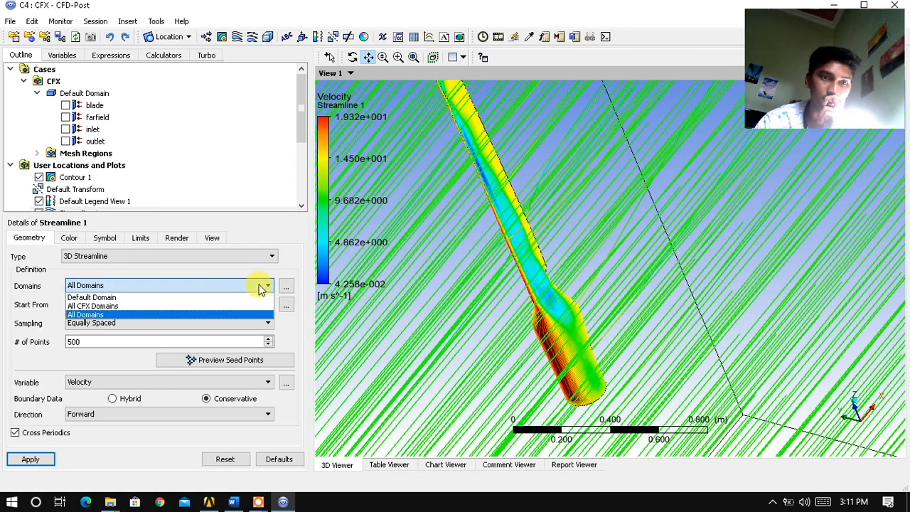
{"action": "left_click", "coordinate": [71, 315]}
{"action": "left_click", "coordinate": [104, 306]}
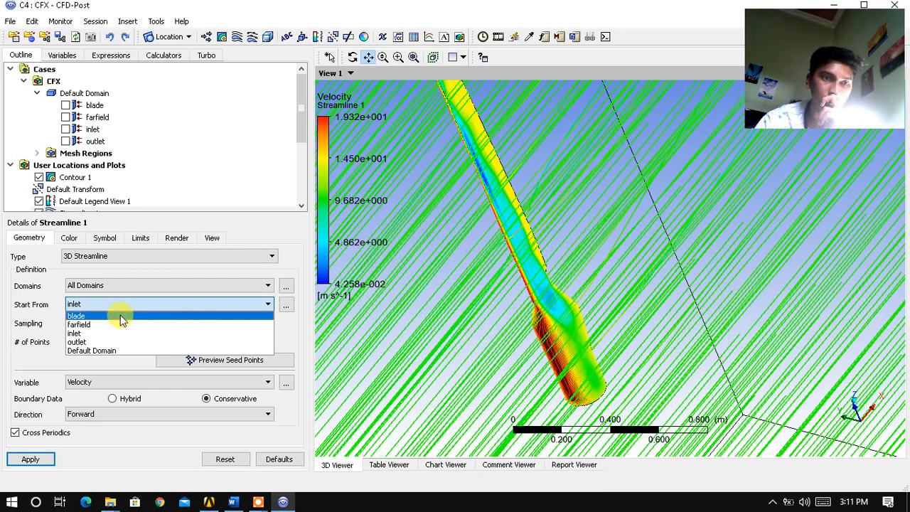
{"action": "left_click", "coordinate": [121, 316]}
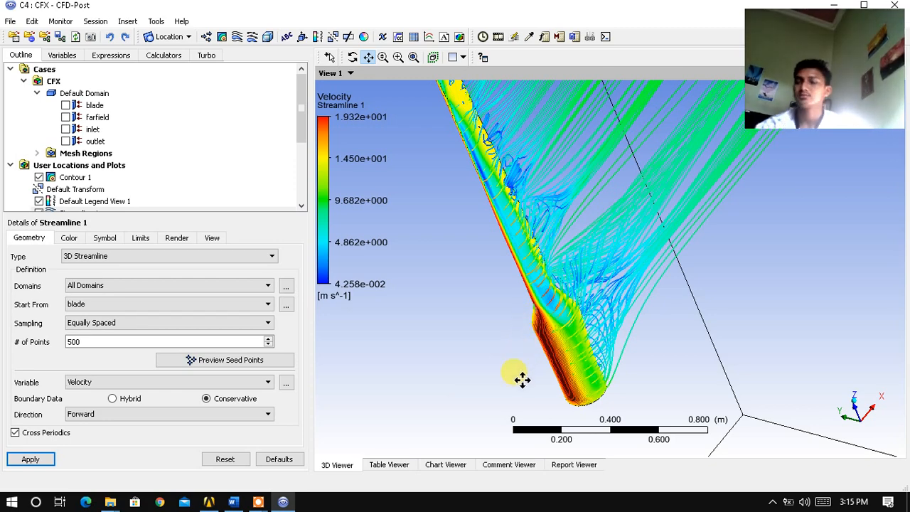
Examine the streamlines leaving the blade surface along its span, from the root up to the tip.
{"action": "scroll", "coordinate": [569, 256], "scroll_direction": "down", "scroll_amount": 3}
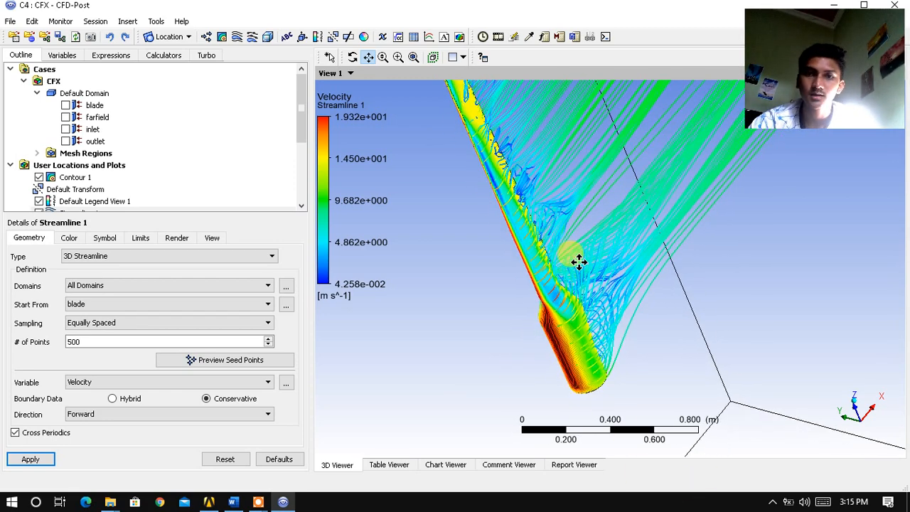
{"action": "scroll", "coordinate": [580, 262], "scroll_direction": "down", "scroll_amount": 5}
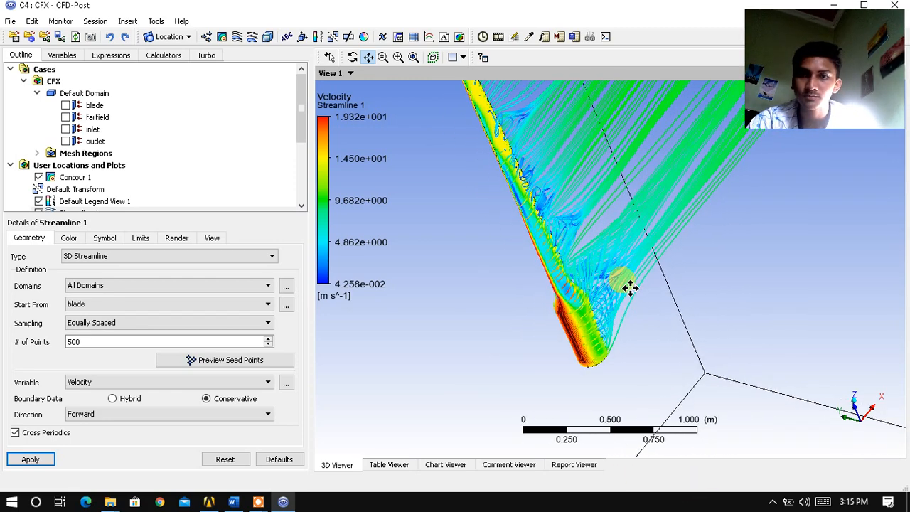
{"action": "scroll", "coordinate": [628, 285], "scroll_direction": "up", "scroll_amount": 4}
{"action": "middle_click_drag", "start_coordinate": [602, 315], "coordinate": [629, 273]}
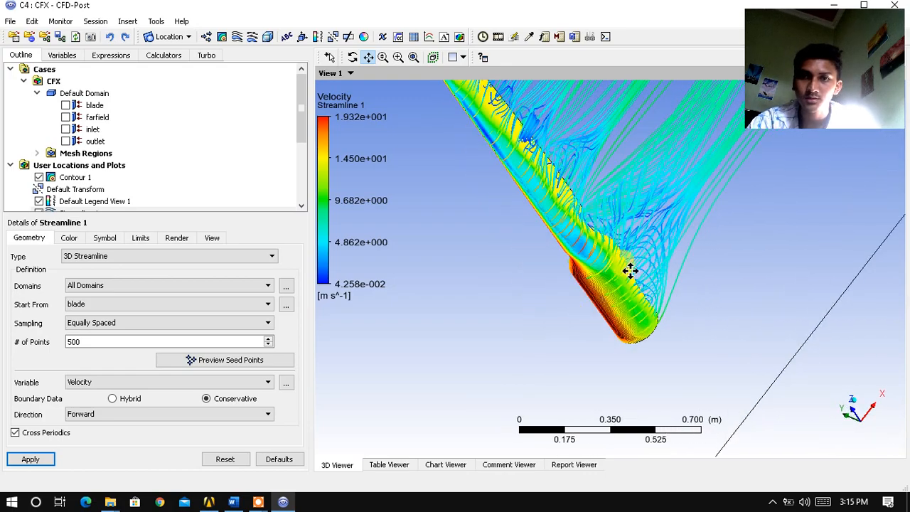
{"action": "scroll", "coordinate": [630, 273], "scroll_direction": "up", "scroll_amount": 3}
{"action": "left_click_drag", "start_coordinate": [545, 138], "coordinate": [552, 243]}
{"action": "scroll", "coordinate": [555, 242], "scroll_direction": "up", "scroll_amount": 2}
{"action": "scroll", "coordinate": [555, 242], "scroll_direction": "down", "scroll_amount": 5}
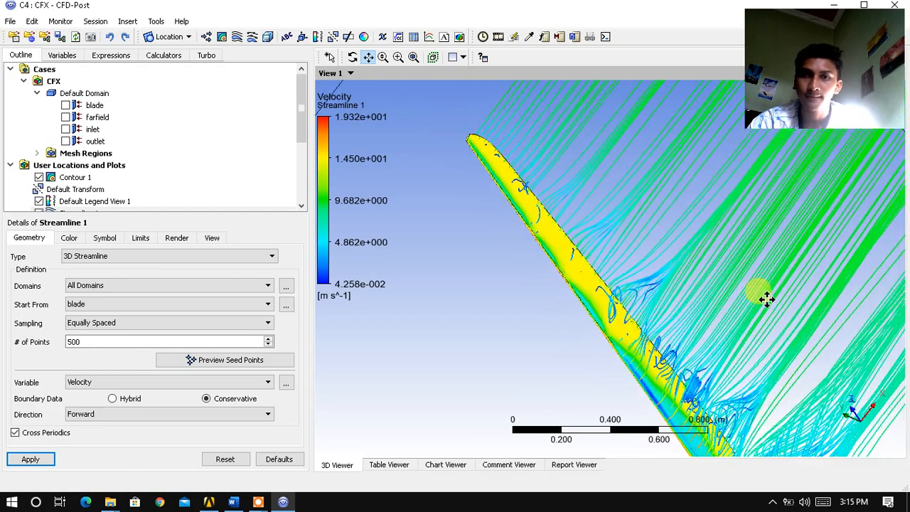
{"action": "scroll", "coordinate": [765, 299], "scroll_direction": "down", "scroll_amount": 2}
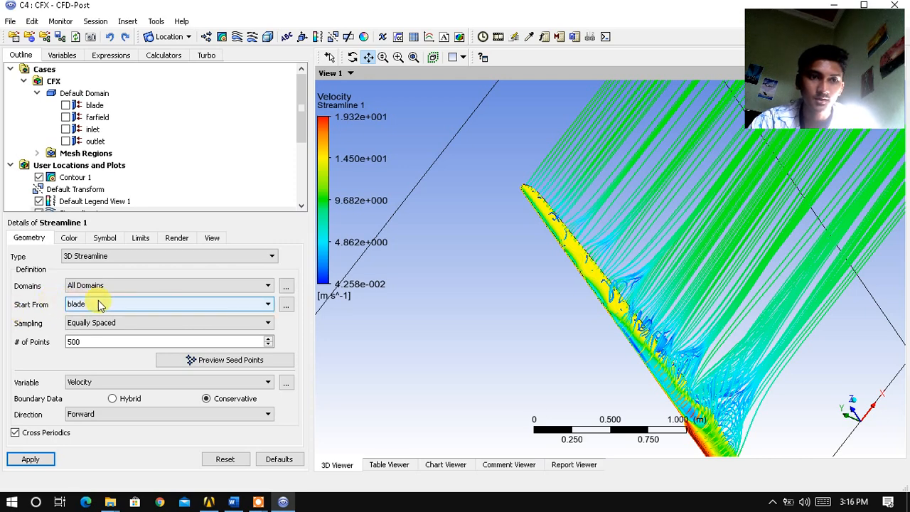
Set the streamlines to start from the inlet again, apply the change, and view the whole blade.
{"action": "left_click", "coordinate": [125, 305]}
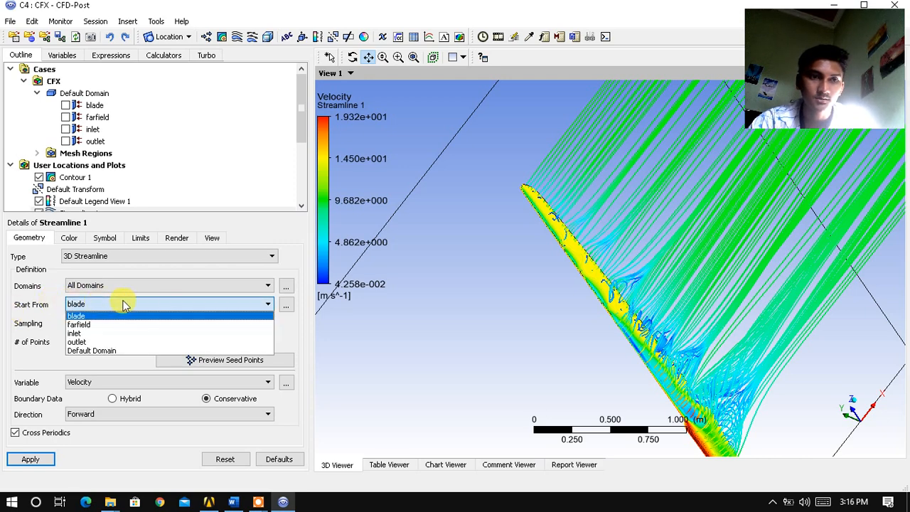
{"action": "left_click", "coordinate": [111, 335]}
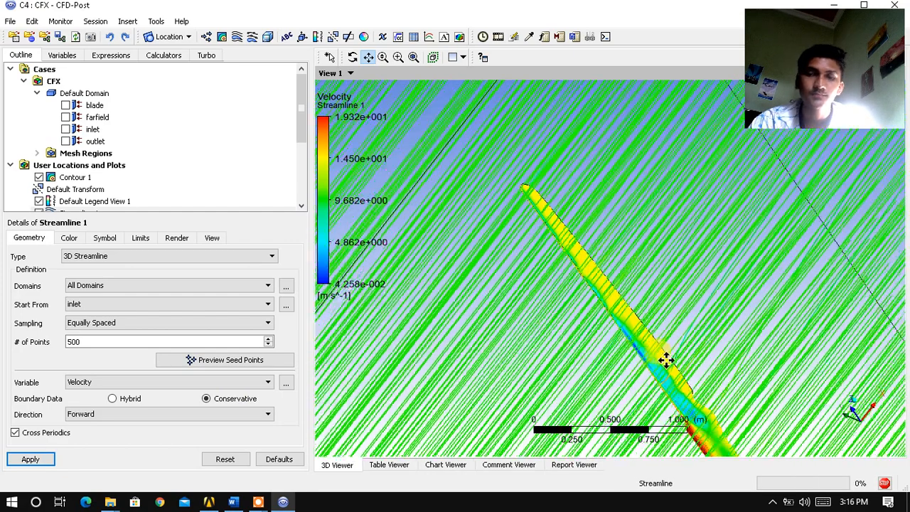
{"action": "scroll", "coordinate": [667, 360], "scroll_direction": "down", "scroll_amount": 2}
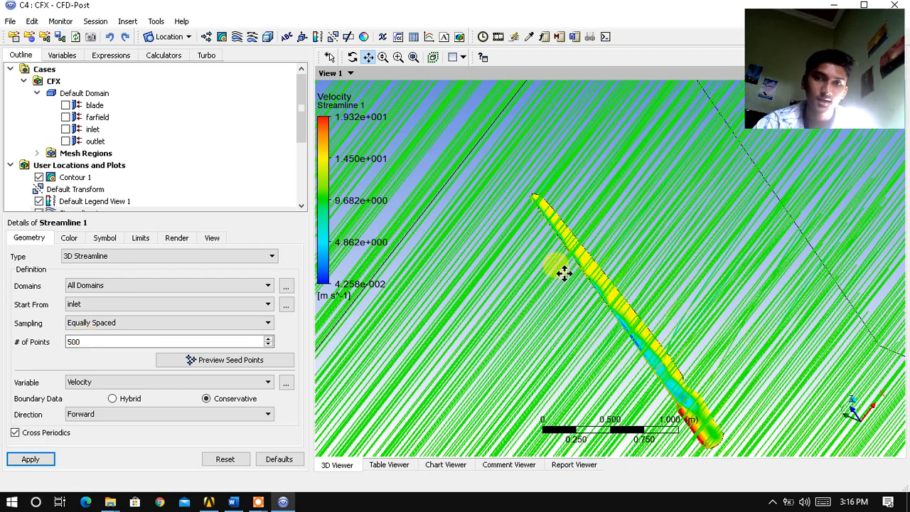
{"action": "scroll", "coordinate": [497, 259], "scroll_direction": "down", "scroll_amount": 1}
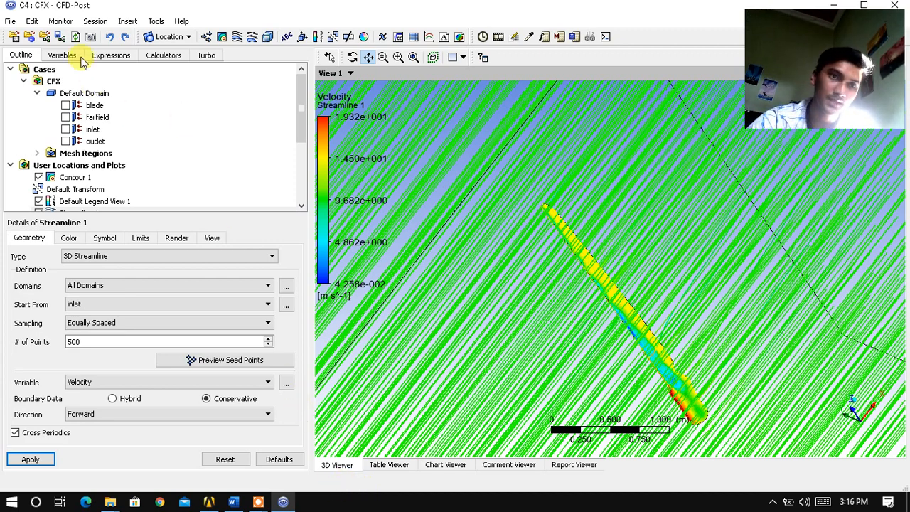
Calculate the force on the blade location with the Function Calculator.
{"action": "left_click", "coordinate": [161, 60]}
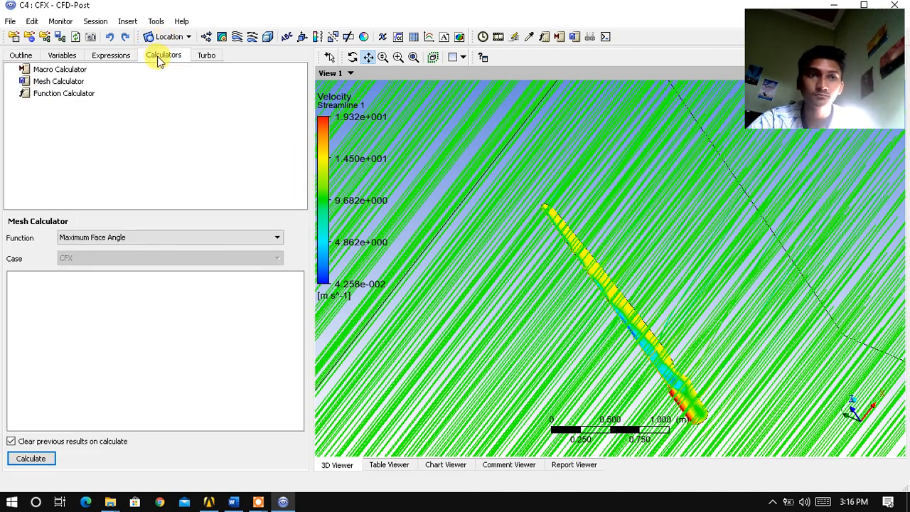
{"action": "left_click", "coordinate": [57, 94]}
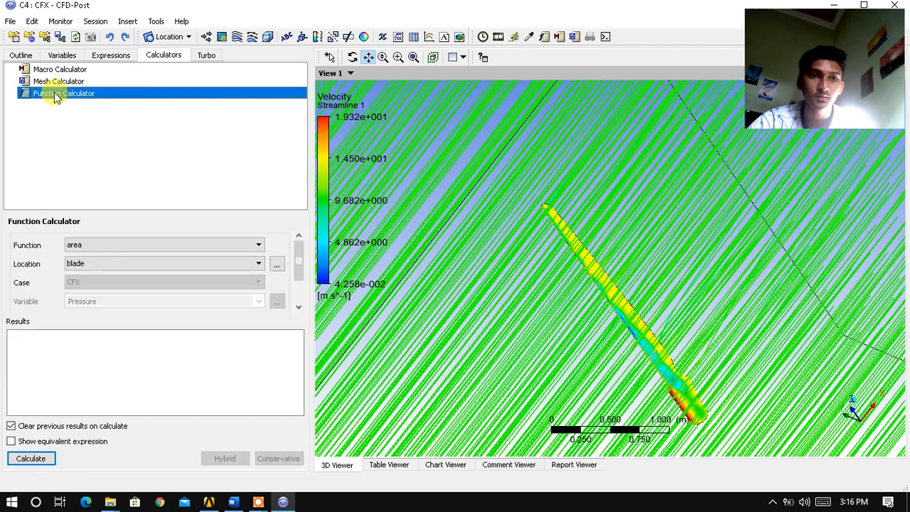
{"action": "left_click", "coordinate": [90, 245]}
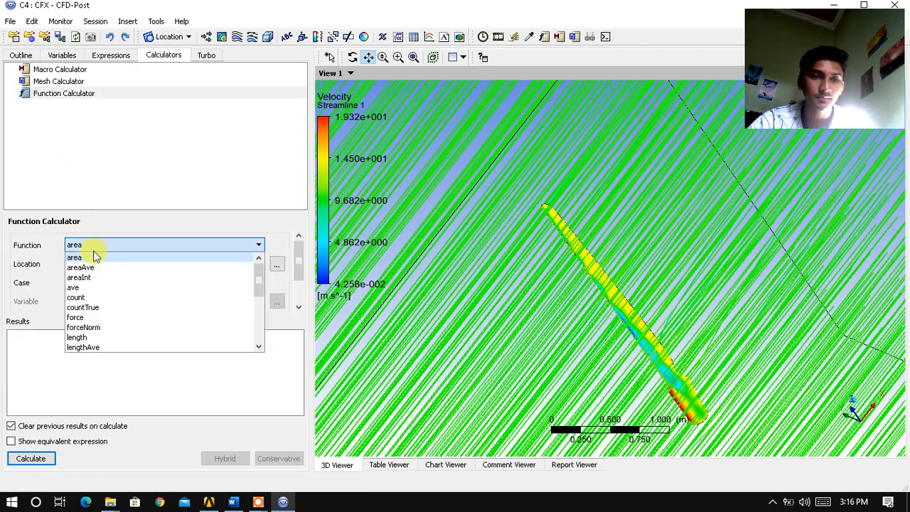
{"action": "left_click", "coordinate": [74, 318]}
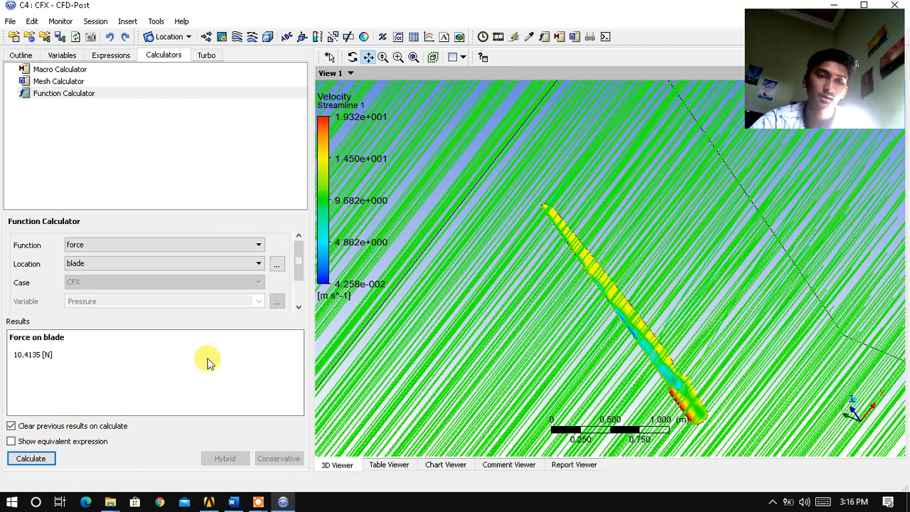
{"action": "left_click_drag", "start_coordinate": [74, 352], "coordinate": [10, 350]}
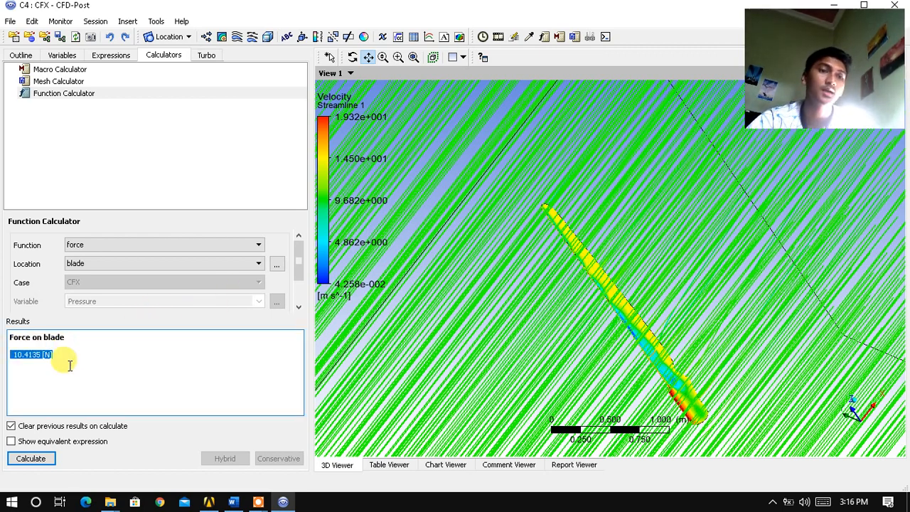
{"action": "left_click", "coordinate": [107, 380]}
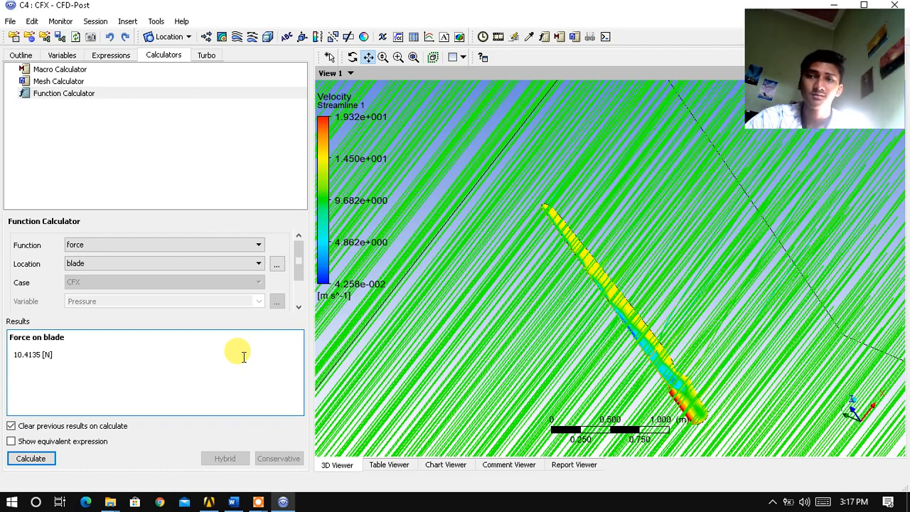
Switch to the Word report and read the lift coefficient formula and its input data in chapter IV.
{"action": "left_click", "coordinate": [234, 502]}
{"action": "scroll", "coordinate": [355, 398], "scroll_direction": "down", "scroll_amount": 15}
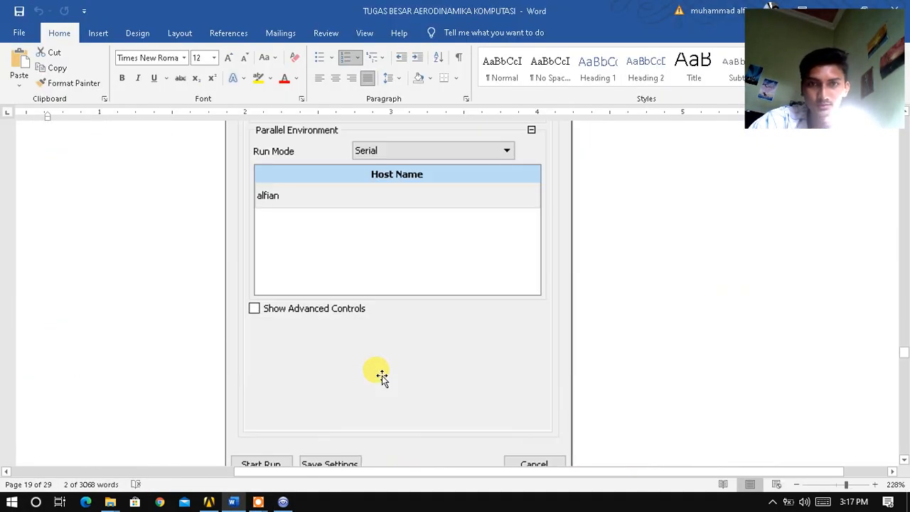
{"action": "scroll", "coordinate": [374, 363], "scroll_direction": "down", "scroll_amount": 15}
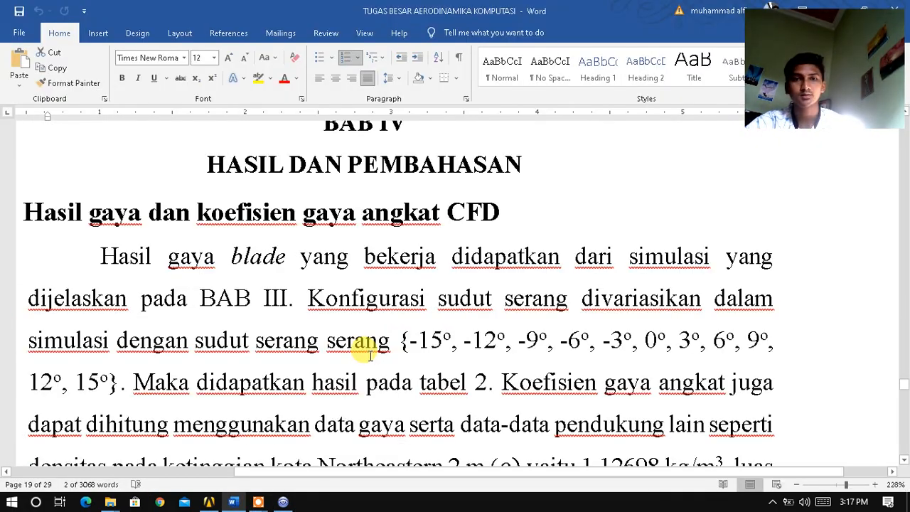
{"action": "scroll", "coordinate": [369, 356], "scroll_direction": "down", "scroll_amount": 7}
{"action": "scroll", "coordinate": [370, 355], "scroll_direction": "up", "scroll_amount": 4}
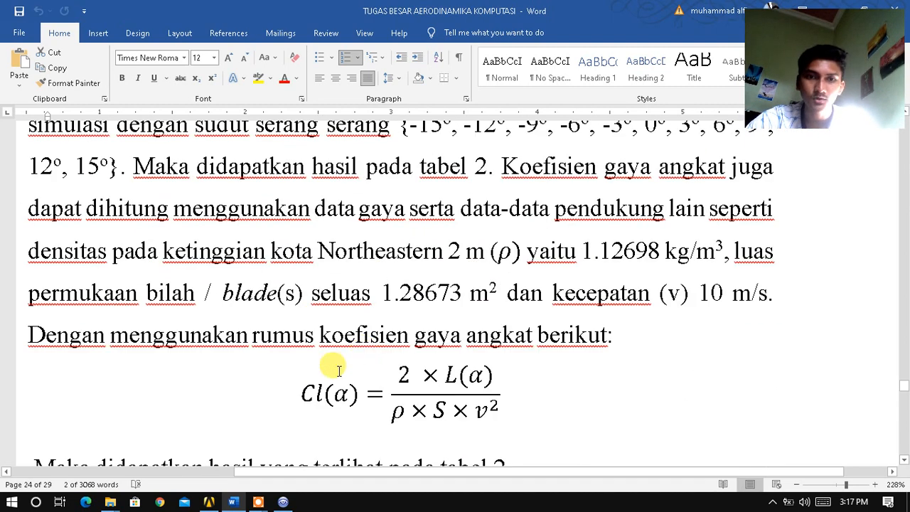
{"action": "left_click", "coordinate": [460, 384]}
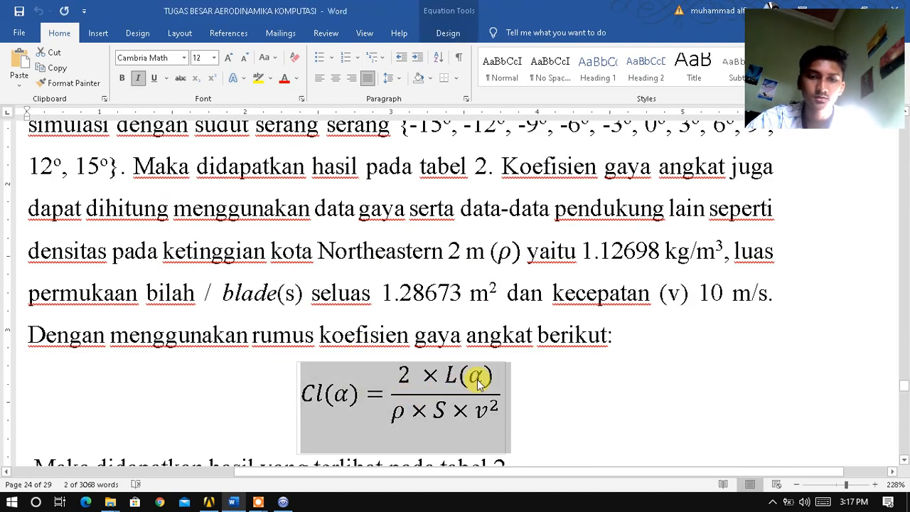
{"action": "left_click", "coordinate": [534, 377]}
{"action": "scroll", "coordinate": [470, 388], "scroll_direction": "down", "scroll_amount": 2}
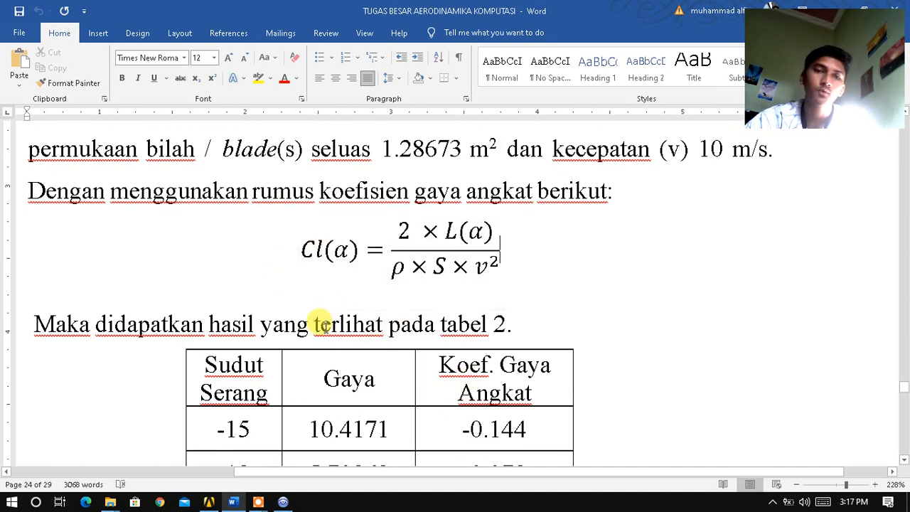
Review the forces and lift coefficients for each angle of attack in Table 2, comparing them with the formula above.
{"action": "scroll", "coordinate": [315, 331], "scroll_direction": "down", "scroll_amount": 3}
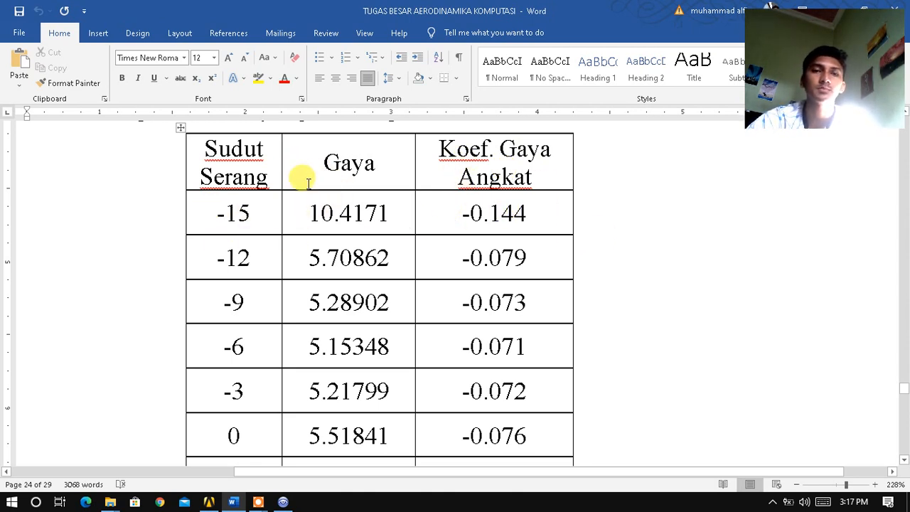
{"action": "left_click", "coordinate": [301, 213]}
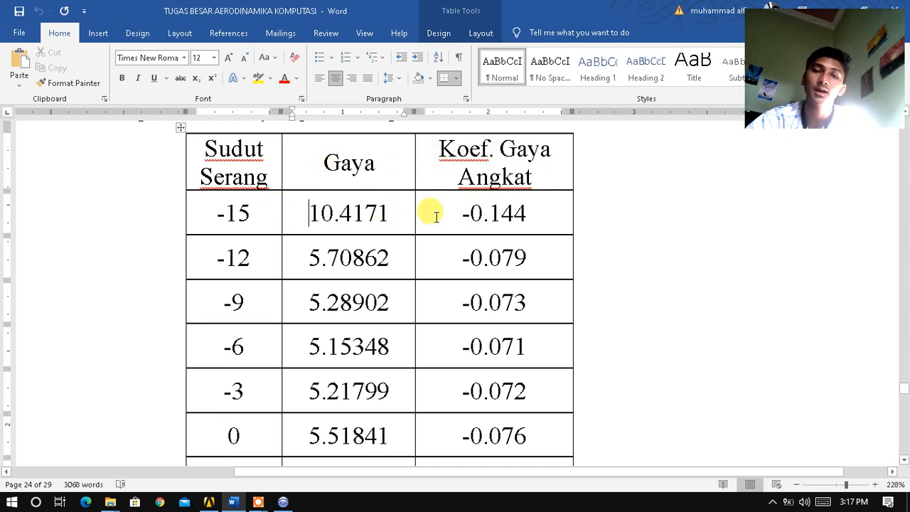
{"action": "left_click_drag", "start_coordinate": [459, 210], "coordinate": [513, 206]}
{"action": "scroll", "coordinate": [396, 271], "scroll_direction": "up", "scroll_amount": 5}
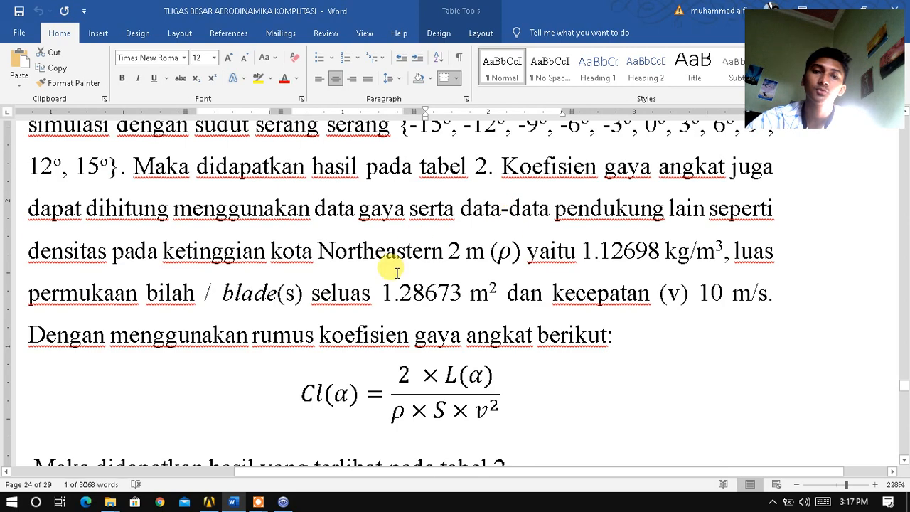
{"action": "scroll", "coordinate": [397, 270], "scroll_direction": "down", "scroll_amount": 3}
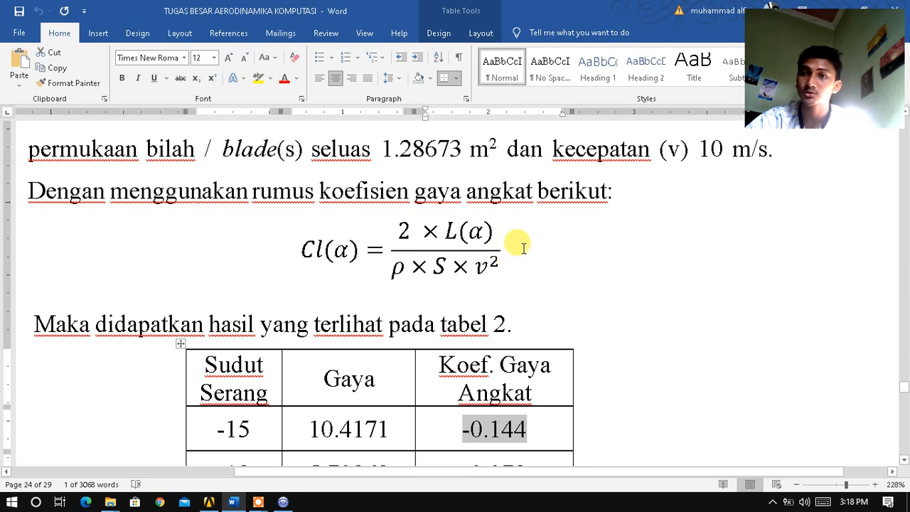
{"action": "scroll", "coordinate": [518, 268], "scroll_direction": "down", "scroll_amount": 3}
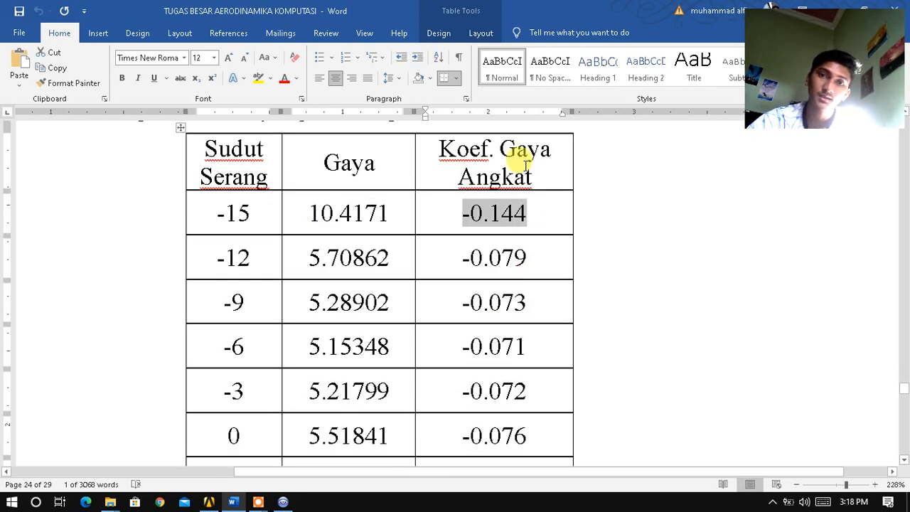
{"action": "scroll", "coordinate": [538, 165], "scroll_direction": "down", "scroll_amount": 3}
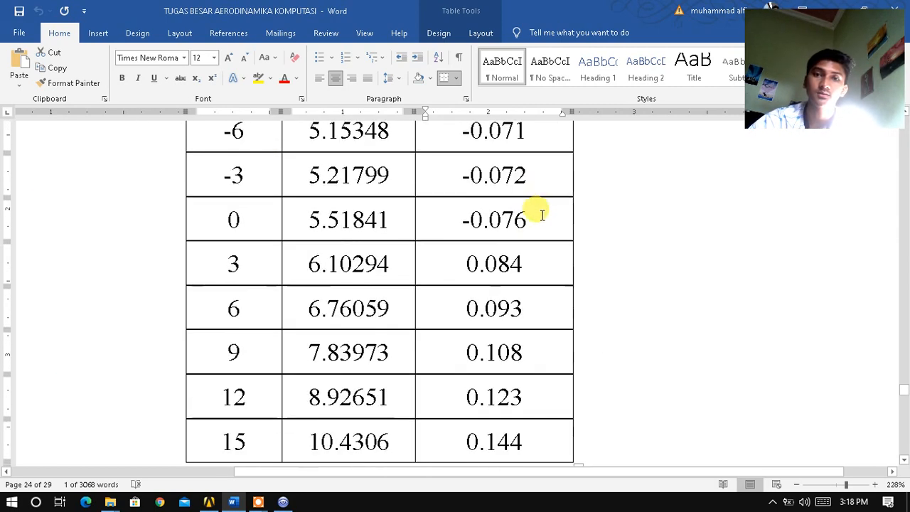
{"action": "scroll", "coordinate": [540, 219], "scroll_direction": "up", "scroll_amount": 6}
{"action": "scroll", "coordinate": [524, 218], "scroll_direction": "down", "scroll_amount": 4}
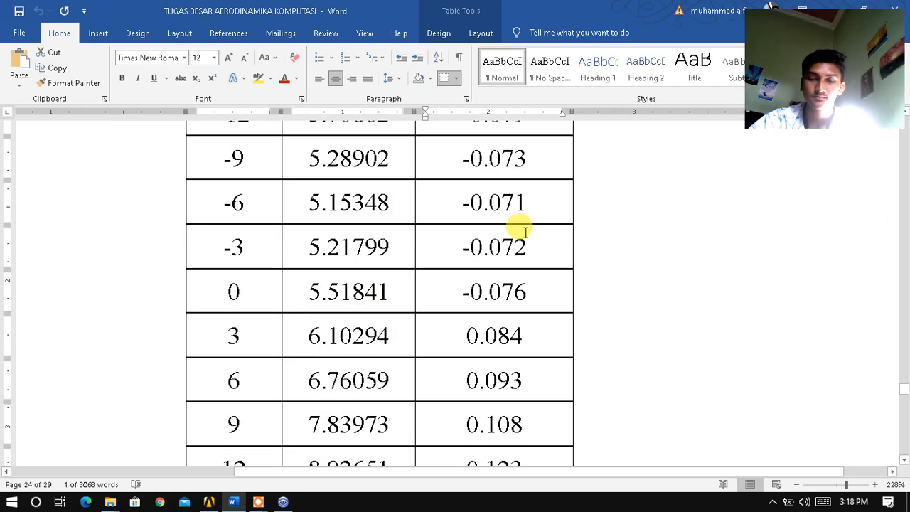
{"action": "scroll", "coordinate": [524, 231], "scroll_direction": "up", "scroll_amount": 2}
{"action": "scroll", "coordinate": [535, 238], "scroll_direction": "down", "scroll_amount": 3}
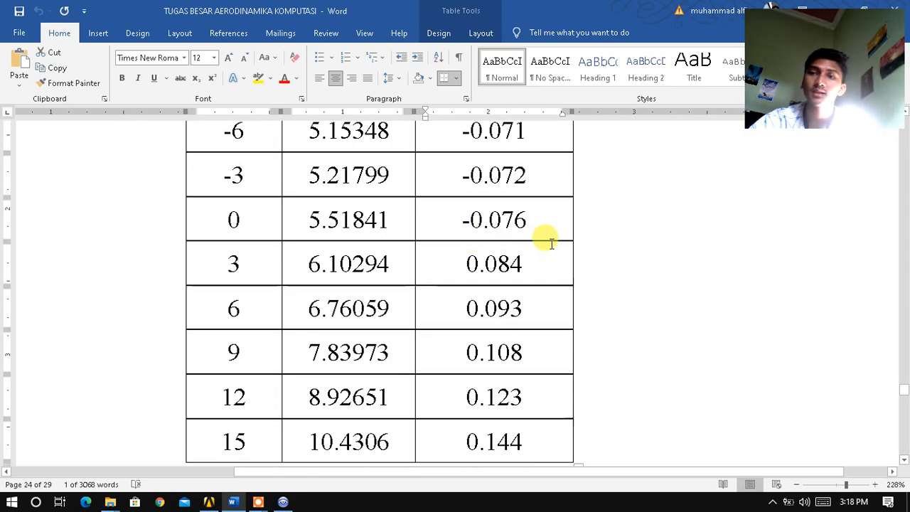
Examine the Koefisien Lift chart of lift coefficient against angle of attack, with the document zoomed out to 108%.
{"action": "scroll", "coordinate": [633, 284], "scroll_direction": "down", "scroll_amount": 8}
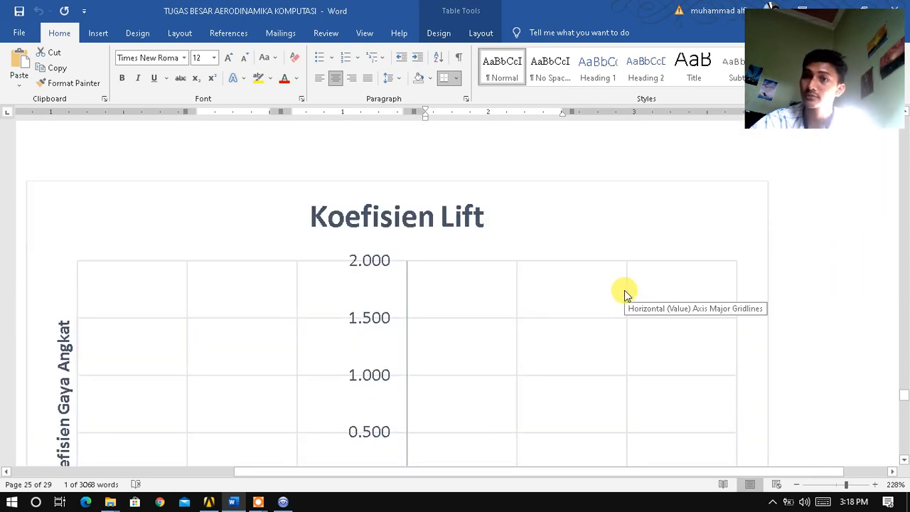
{"action": "scroll", "coordinate": [625, 291], "scroll_direction": "down", "scroll_amount": 4}
{"action": "scroll", "coordinate": [624, 290], "scroll_direction": "up", "scroll_amount": 3}
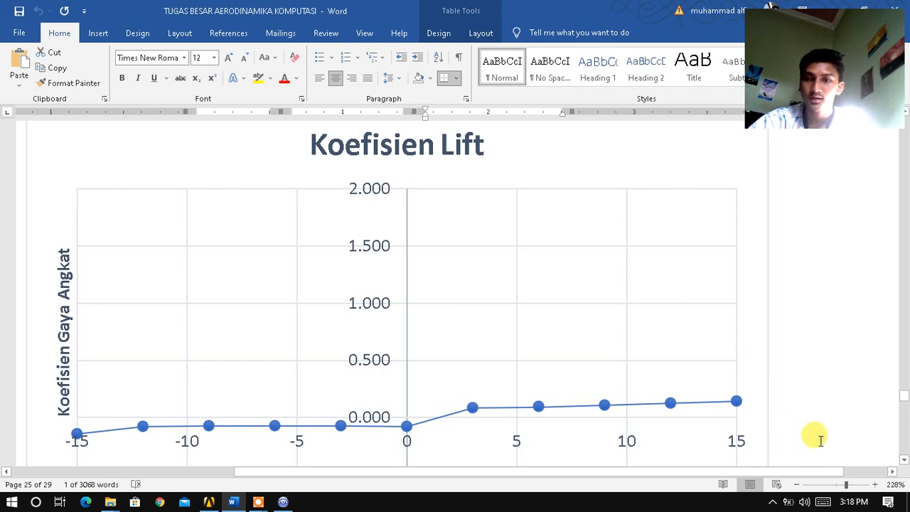
{"action": "left_click_drag", "start_coordinate": [843, 485], "coordinate": [838, 485]}
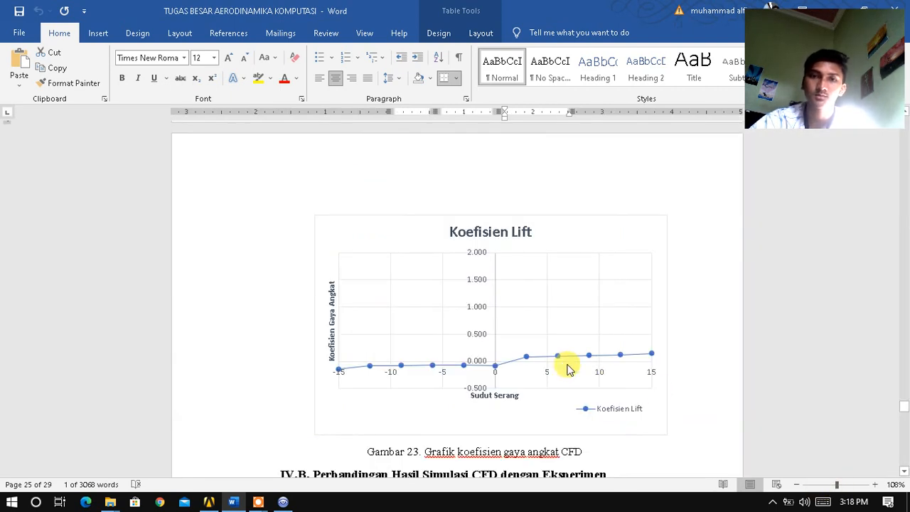
{"action": "scroll", "coordinate": [559, 330], "scroll_direction": "up", "scroll_amount": 5}
{"action": "scroll", "coordinate": [566, 339], "scroll_direction": "down", "scroll_amount": 2}
{"action": "scroll", "coordinate": [564, 339], "scroll_direction": "down", "scroll_amount": 3}
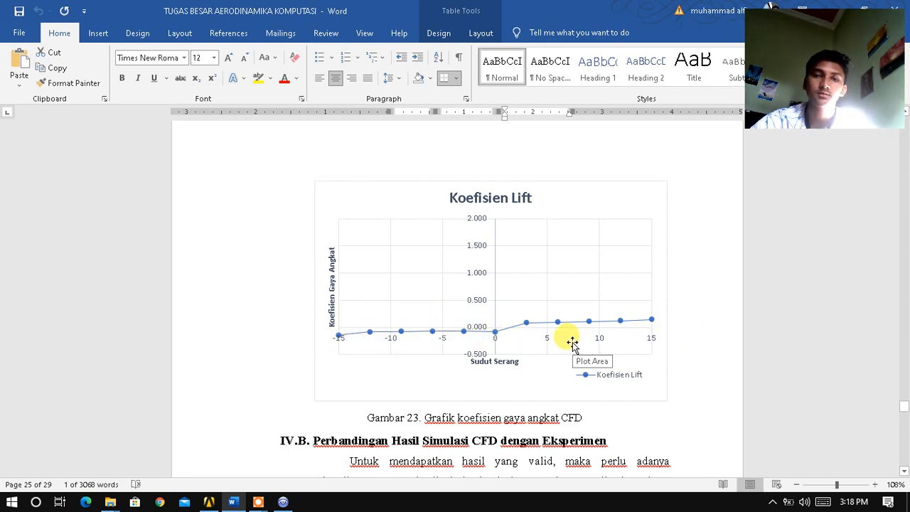
Return to Table 2 and view its full list of forces and lift coefficients.
{"action": "scroll", "coordinate": [573, 342], "scroll_direction": "up", "scroll_amount": 10}
{"action": "scroll", "coordinate": [572, 342], "scroll_direction": "up", "scroll_amount": 1}
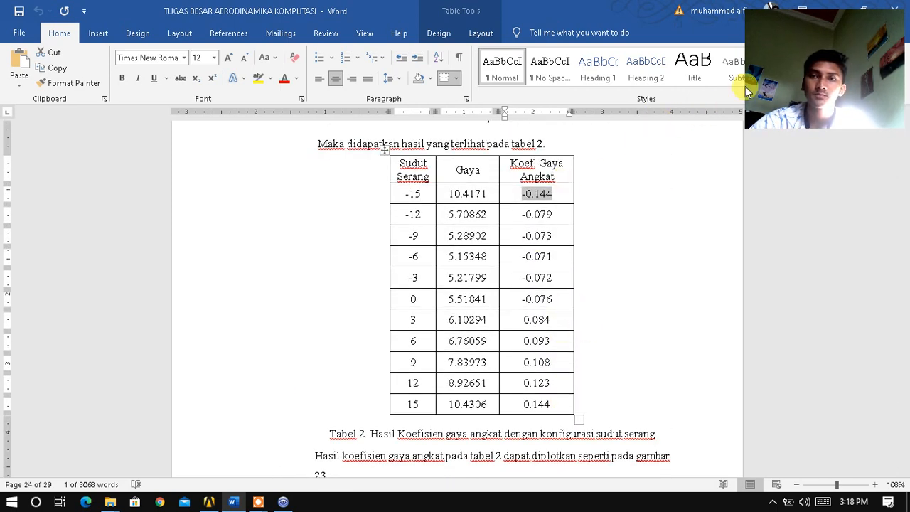
{"action": "left_click_drag", "start_coordinate": [798, 47], "coordinate": [800, 255]}
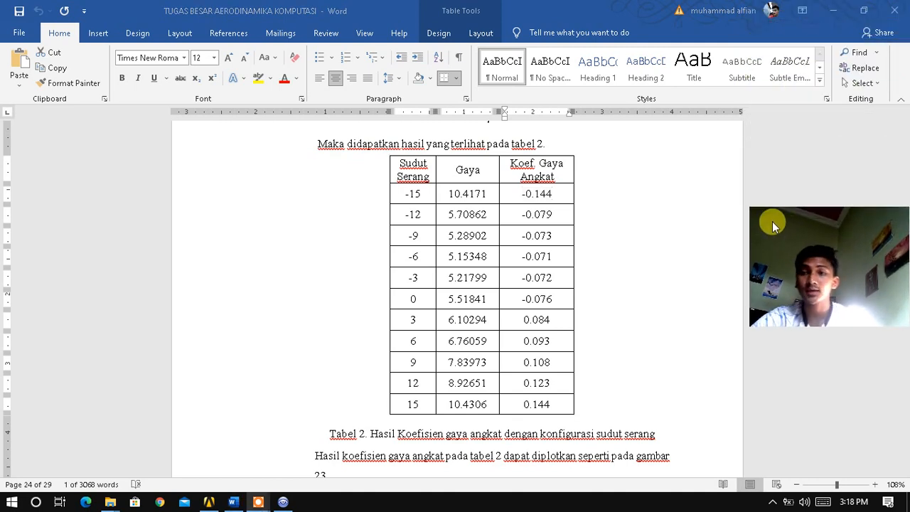